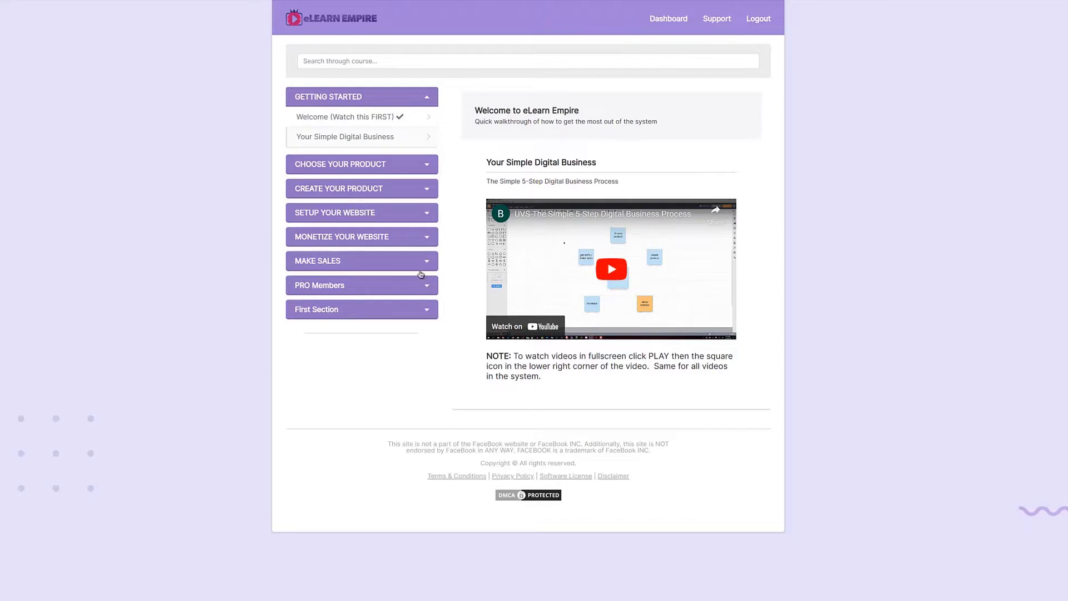
Browse the course outline, expanding Choose Your Product and checking which lessons the other sections contain
left_click(428, 165)
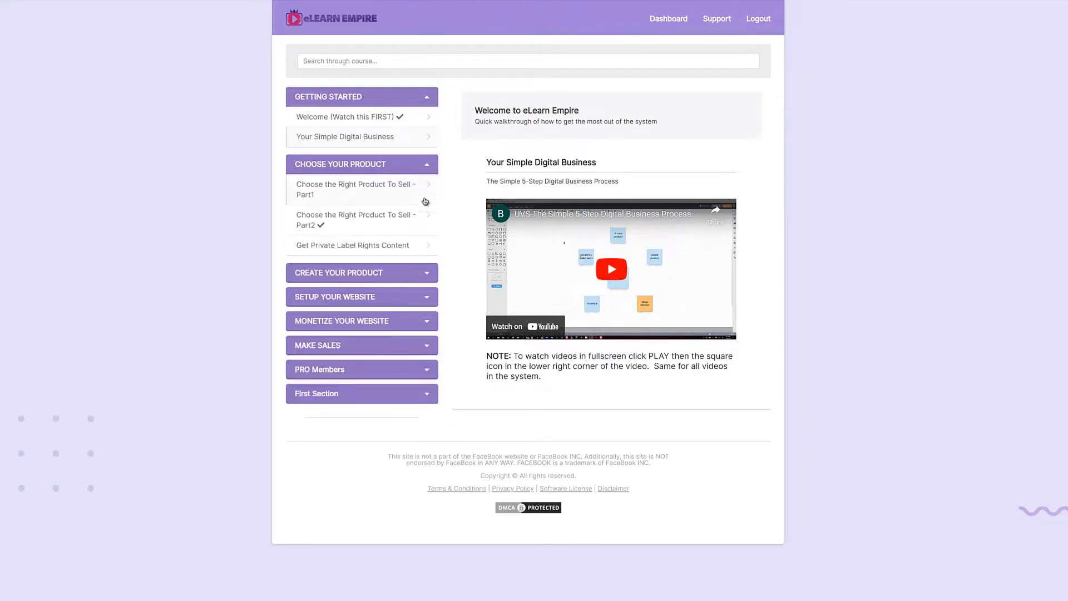
left_click(430, 277)
left_click(430, 276)
left_click(429, 301)
left_click(429, 301)
left_click(429, 374)
left_click(429, 375)
View the Choose Your Product lessons and read page 1 of the Get Private Label Rights Content PDF
left_click(373, 247)
left_click(387, 225)
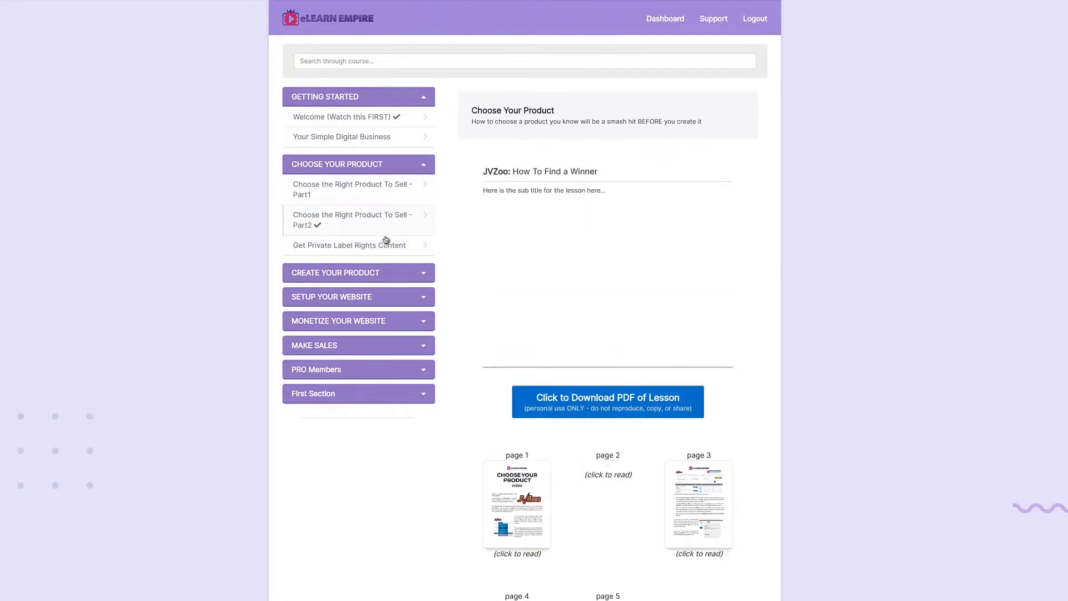
left_click(381, 246)
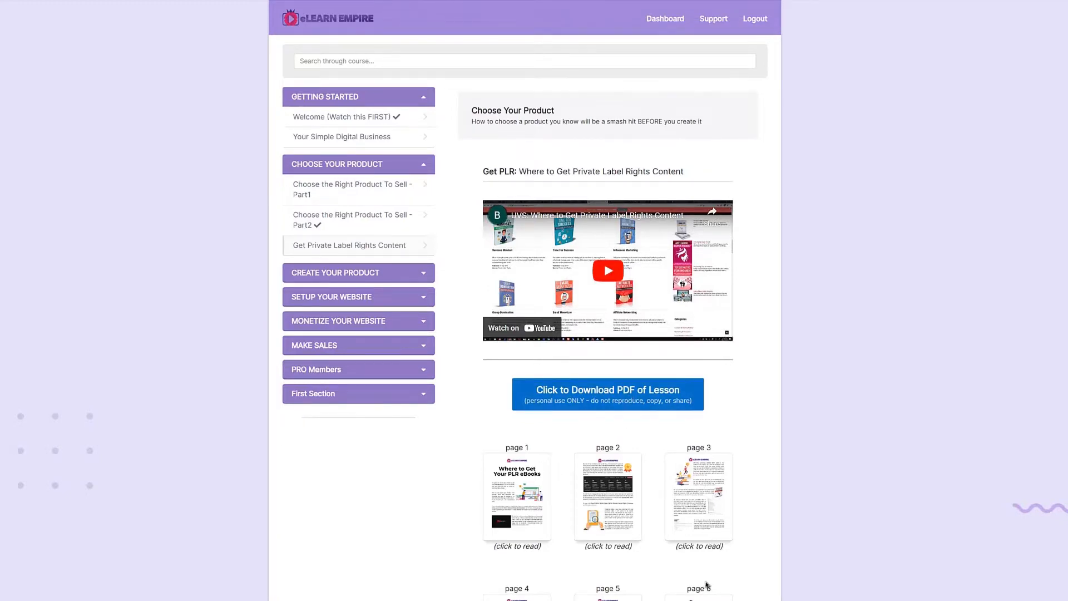
scroll(704, 582, "down", 3)
scroll(703, 582, "up", 3)
left_click(528, 498)
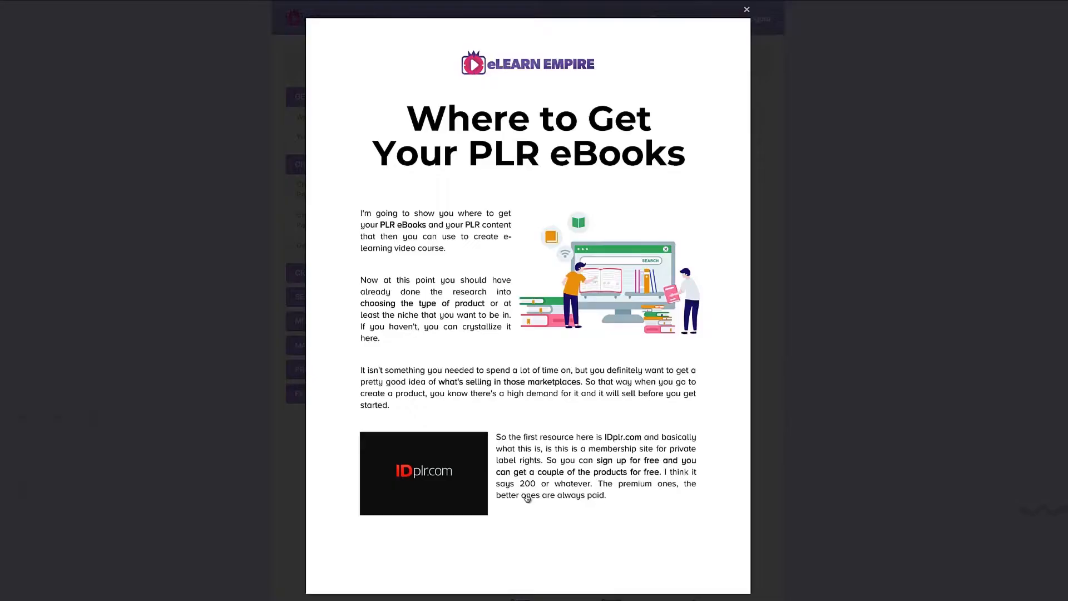
left_click(746, 9)
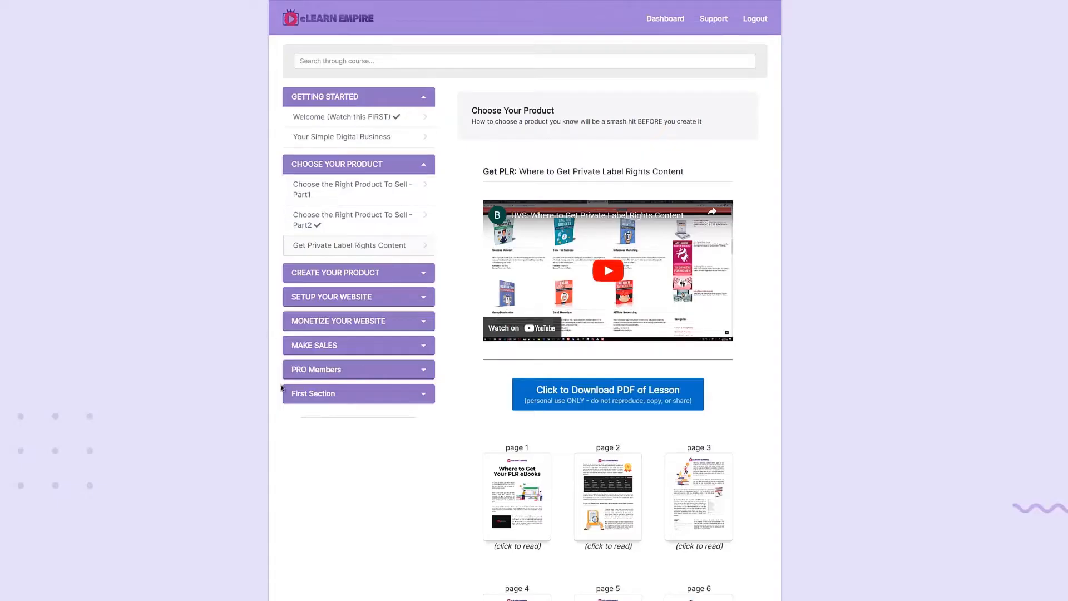
View the Create Your Product lessons on downloading the video course creator software and the eBook collections
left_click(426, 275)
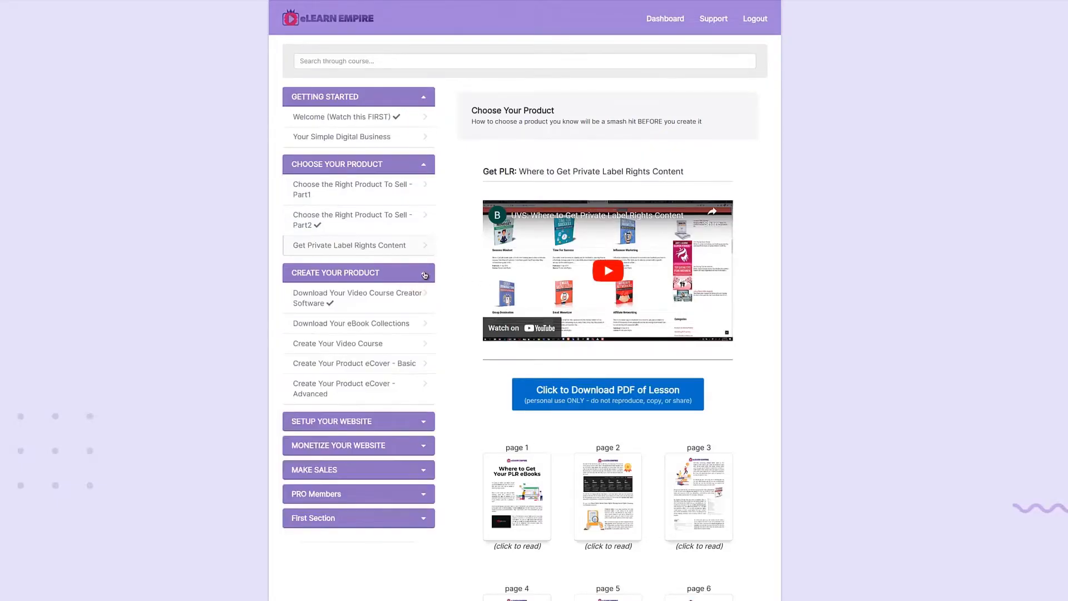
left_click(385, 290)
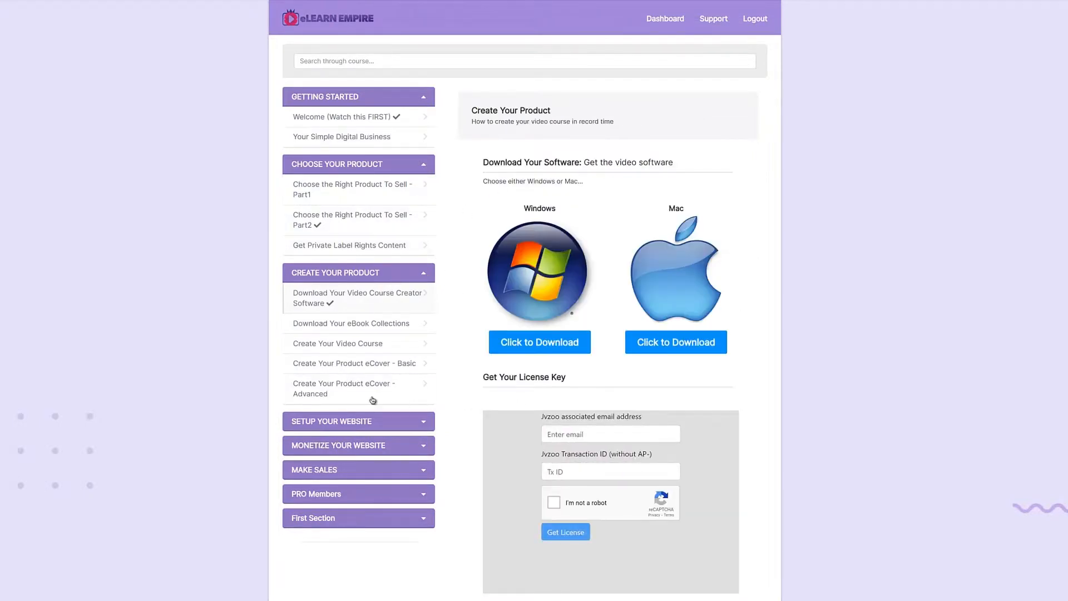
left_click(369, 325)
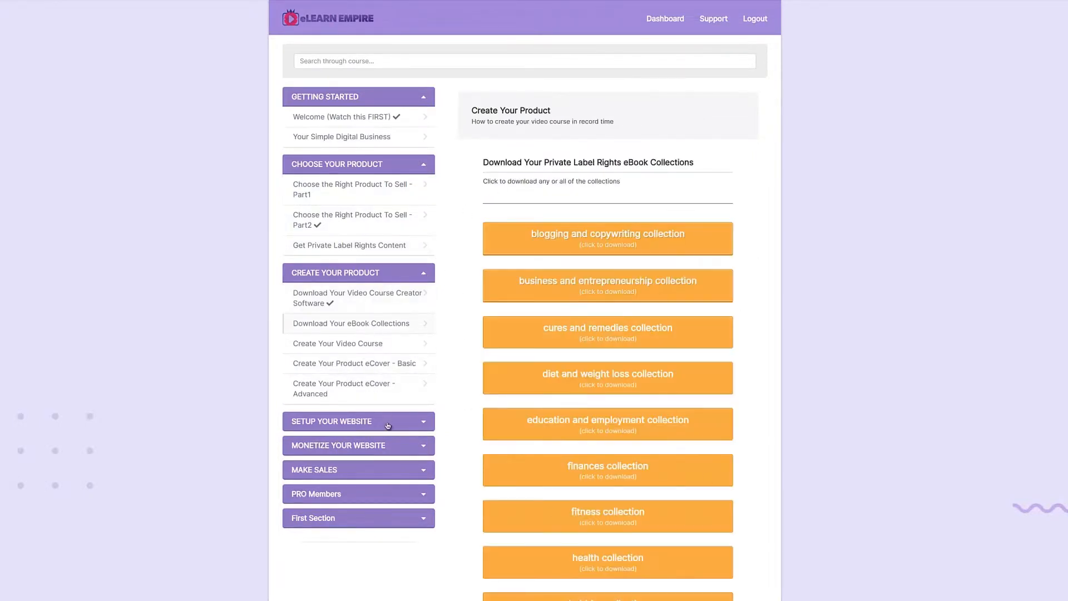
Look through the lessons listed under Setup Your Website, Monetize Your Website and Make Sales
left_click(425, 426)
scroll(377, 472, "down", 3)
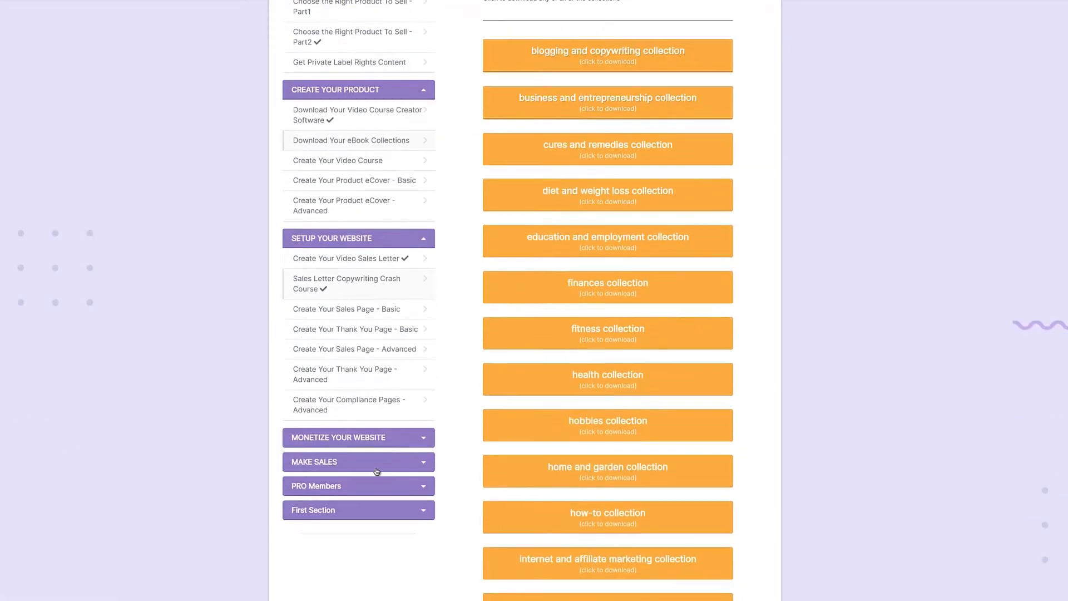
left_click(424, 437)
left_click(424, 437)
left_click(424, 465)
left_click(424, 465)
Open Bonuses & Downloads in the PRO Members section and look over the offered bonuses
left_click(423, 487)
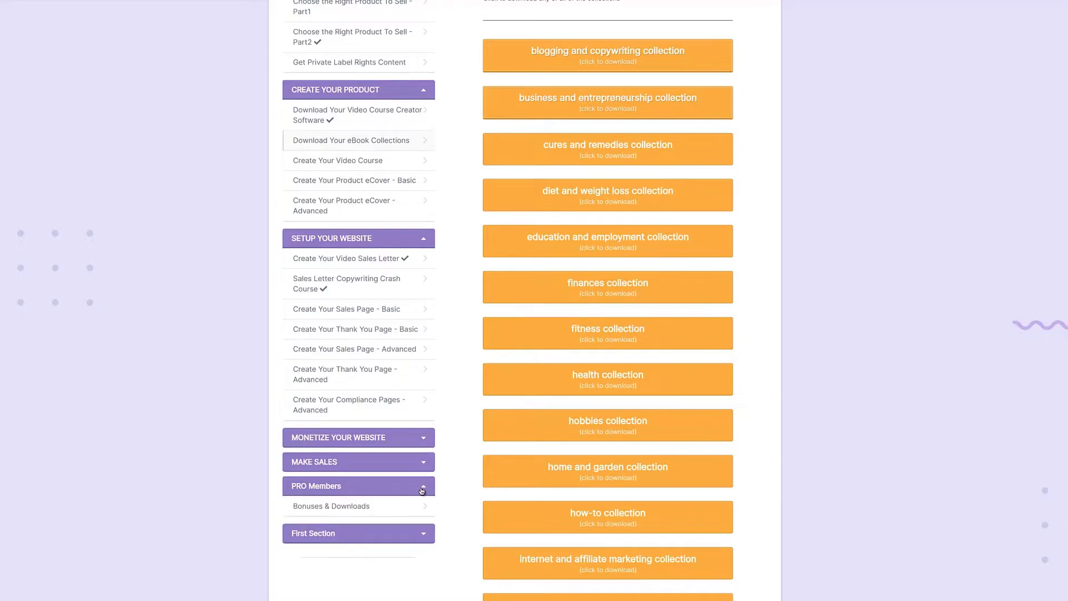
left_click(362, 508)
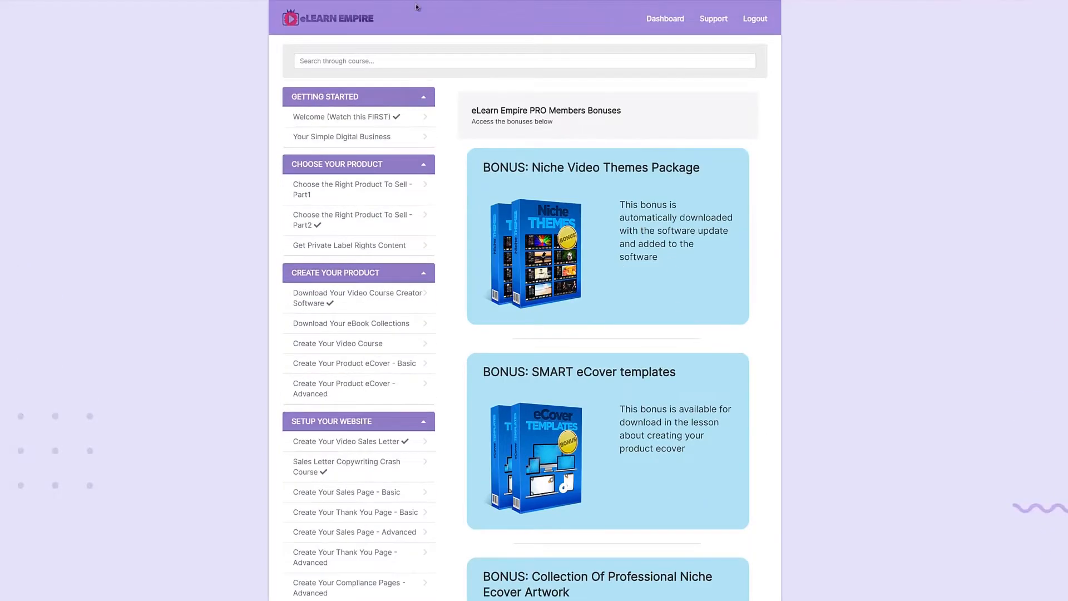
scroll(373, 325, "down", 3)
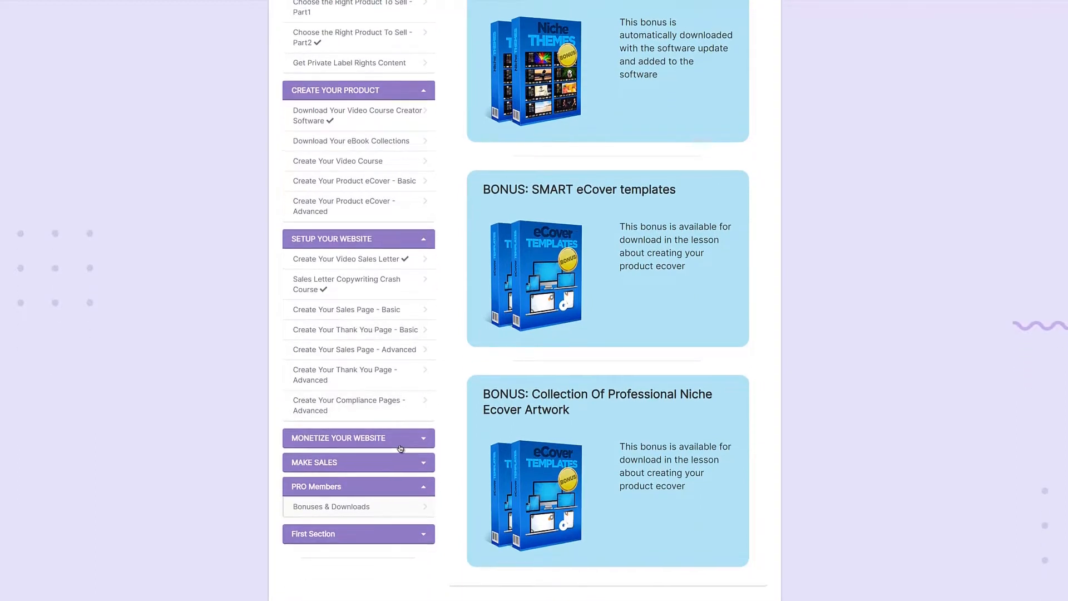
scroll(400, 447, "up", 3)
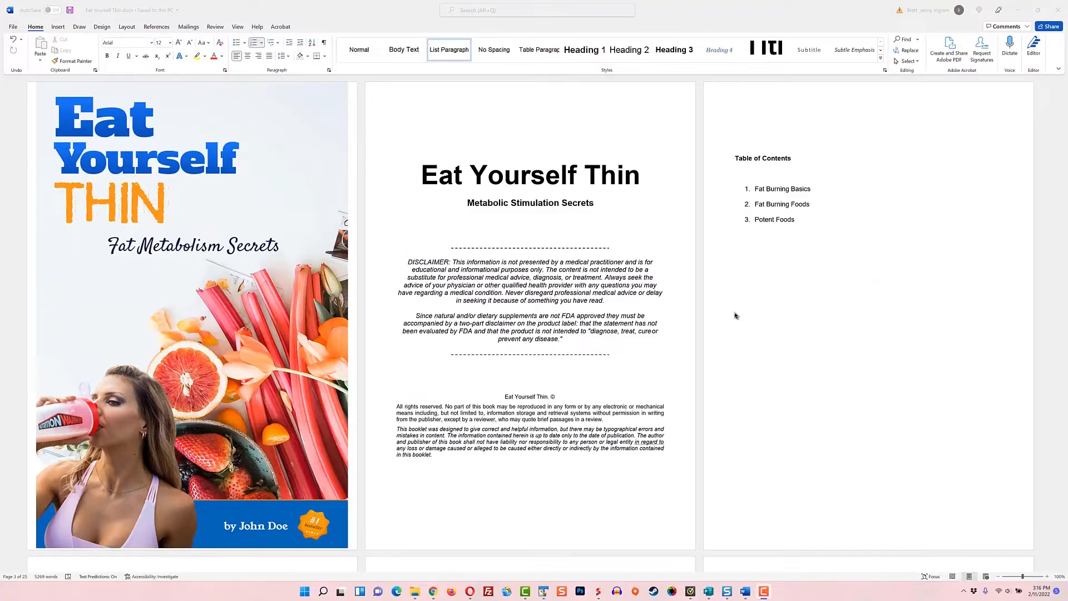
Switch to the Eat Yourself Thin eBook in Word and copy the whole Fat Burning Basics chapter, including its heading
scroll(734, 316, "down", 5)
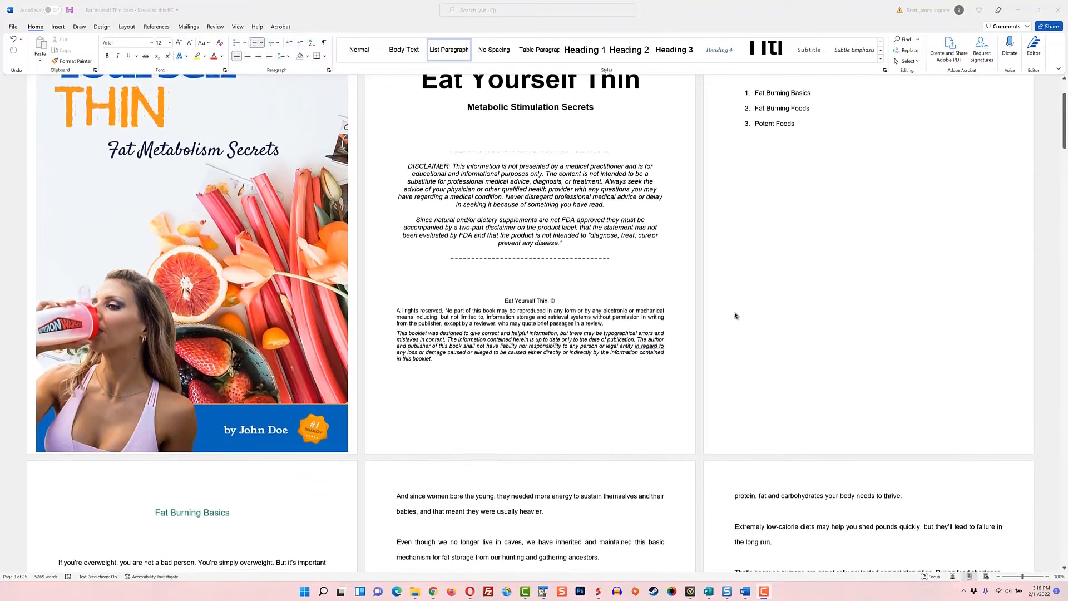
scroll(734, 317, "down", 5)
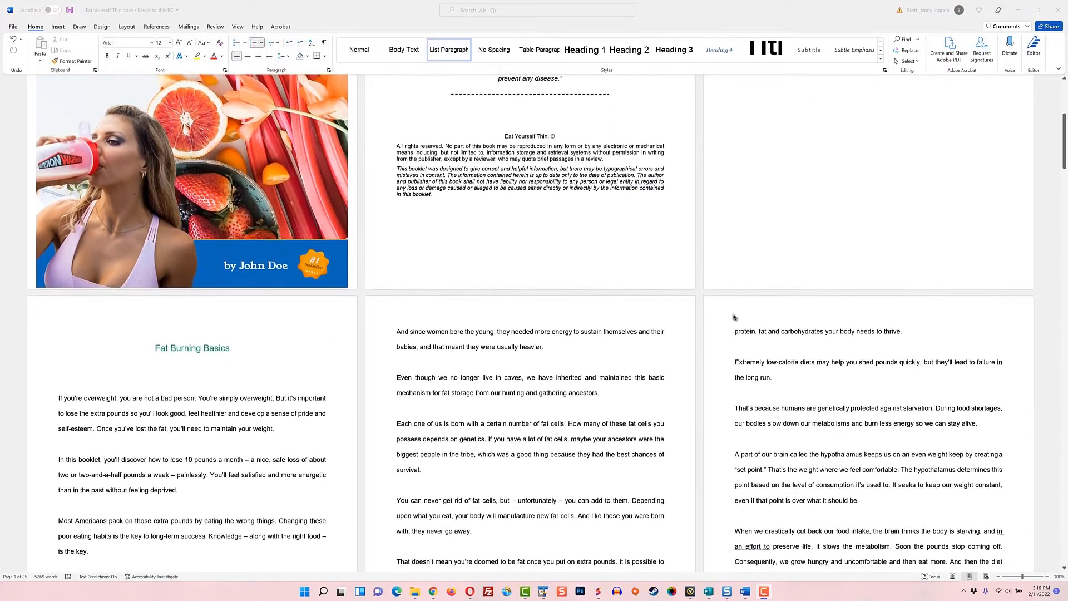
scroll(735, 317, "down", 2)
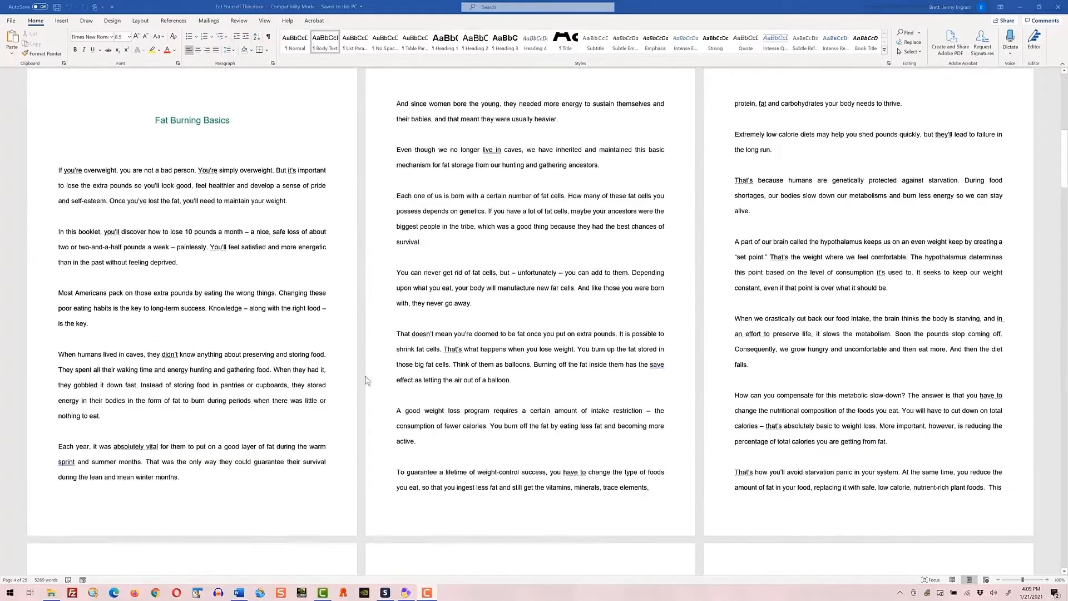
scroll(361, 376, "down", 5)
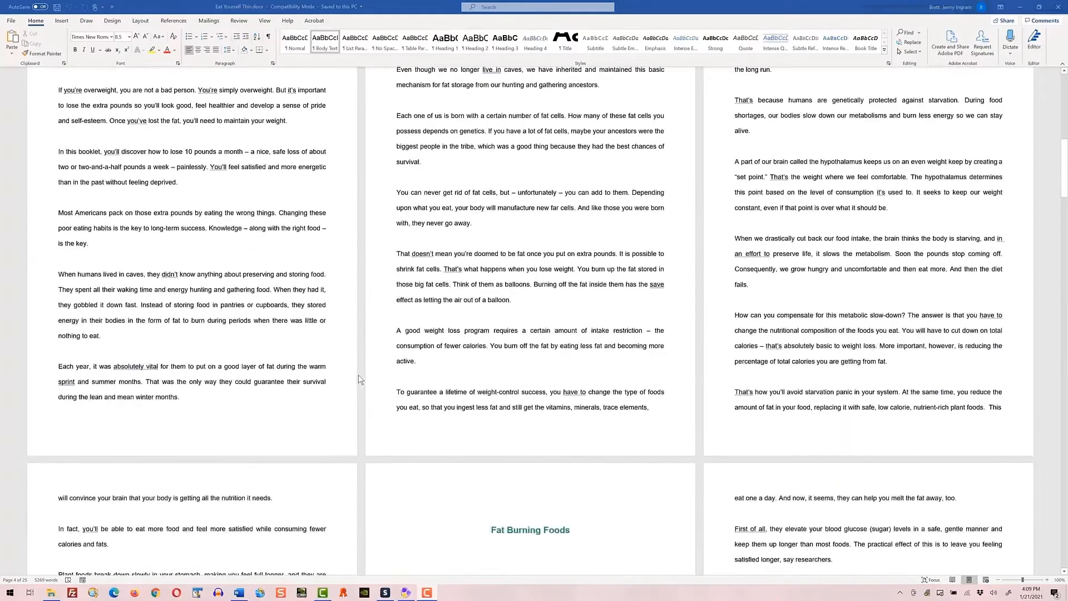
scroll(218, 448, "down", 2)
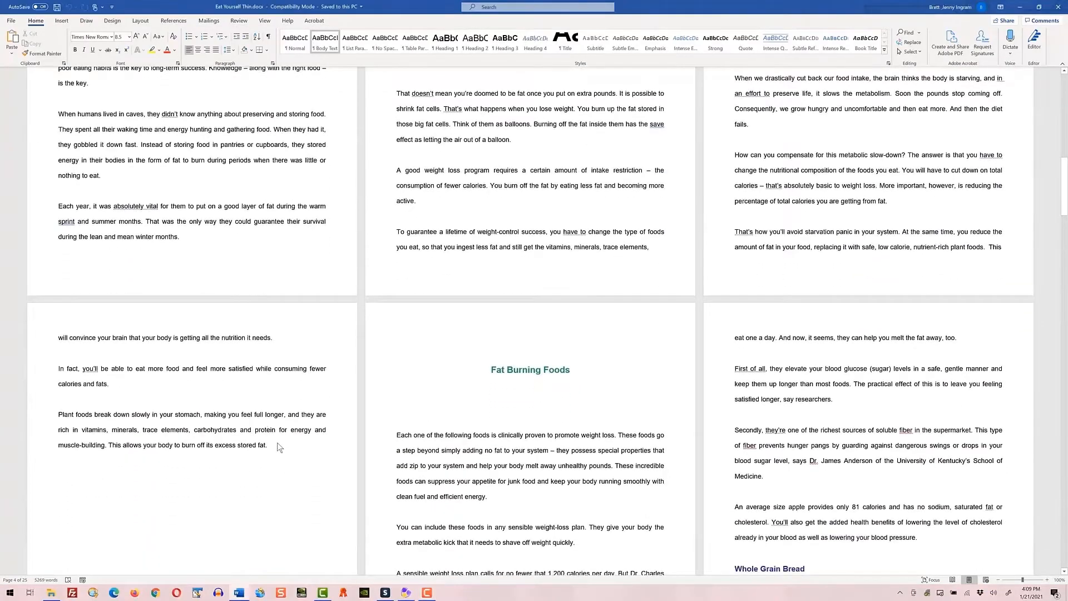
mouse_move(246, 416)
left_mouse_down()
mouse_move(211, 360)
mouse_move(208, 311)
mouse_move(148, 144)
left_mouse_up()
scroll(211, 359, "up", 5)
scroll(208, 311, "up", 1)
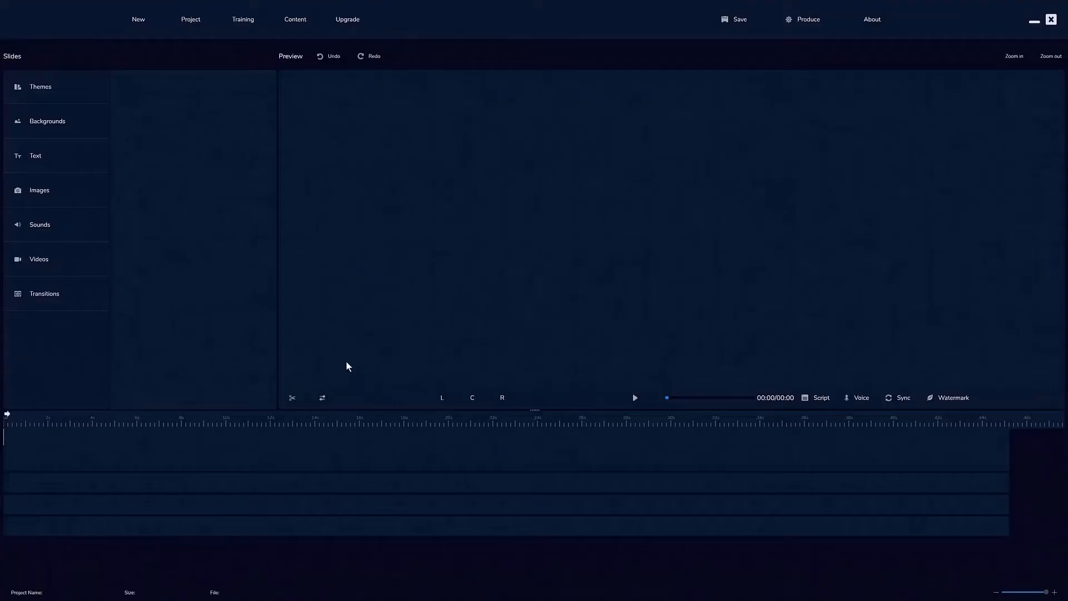
In the video creator, start a new project, preview the CandyMeadow, Carbon and Chalkboard themes, and create it with Bluestreak
left_click(140, 22)
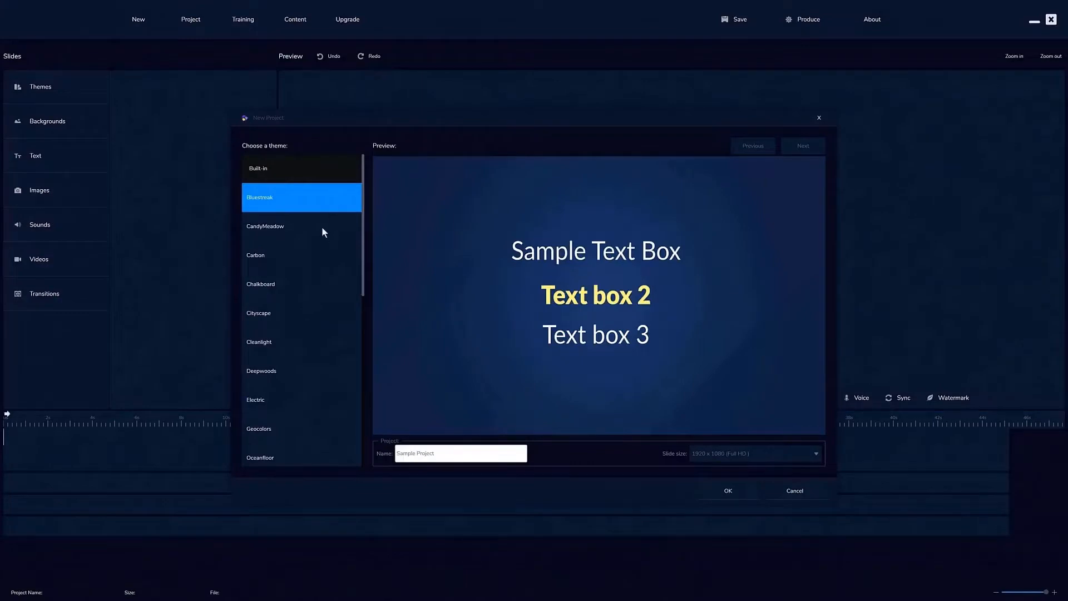
left_click(285, 228)
left_click(280, 254)
left_click(285, 281)
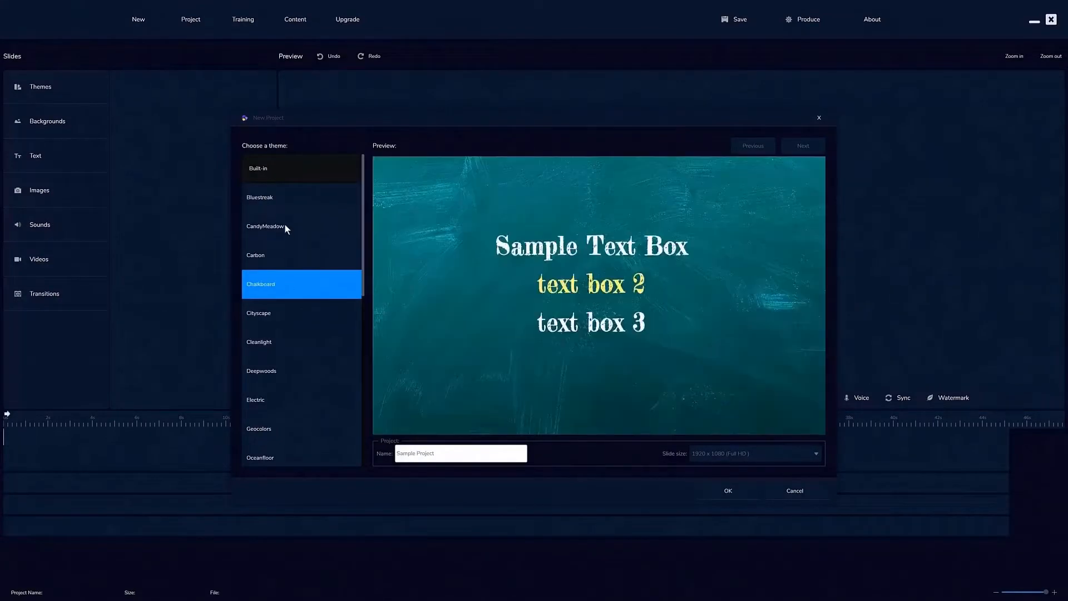
left_click(286, 202)
left_click(729, 489)
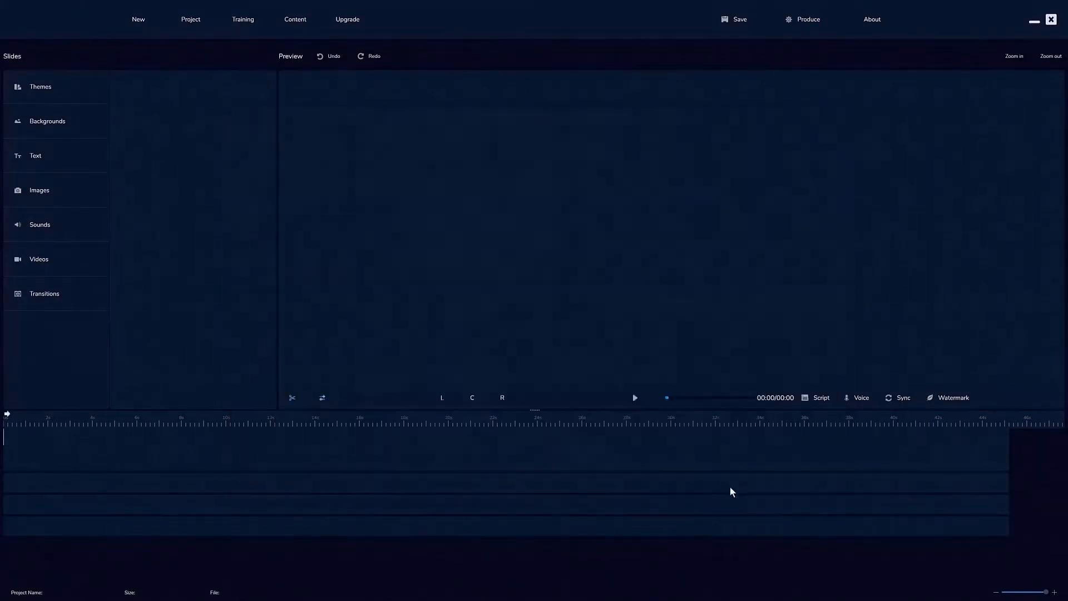
Paste the copied chapter into the project's script and set the text-to-speech language to English, US
left_click(826, 399)
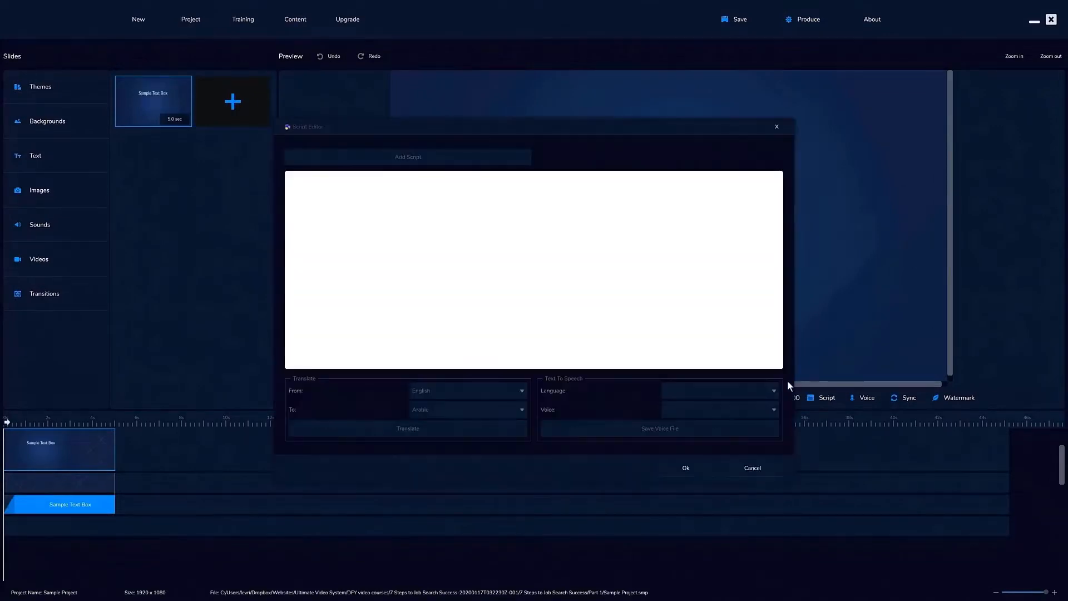
key("ctrl+v")
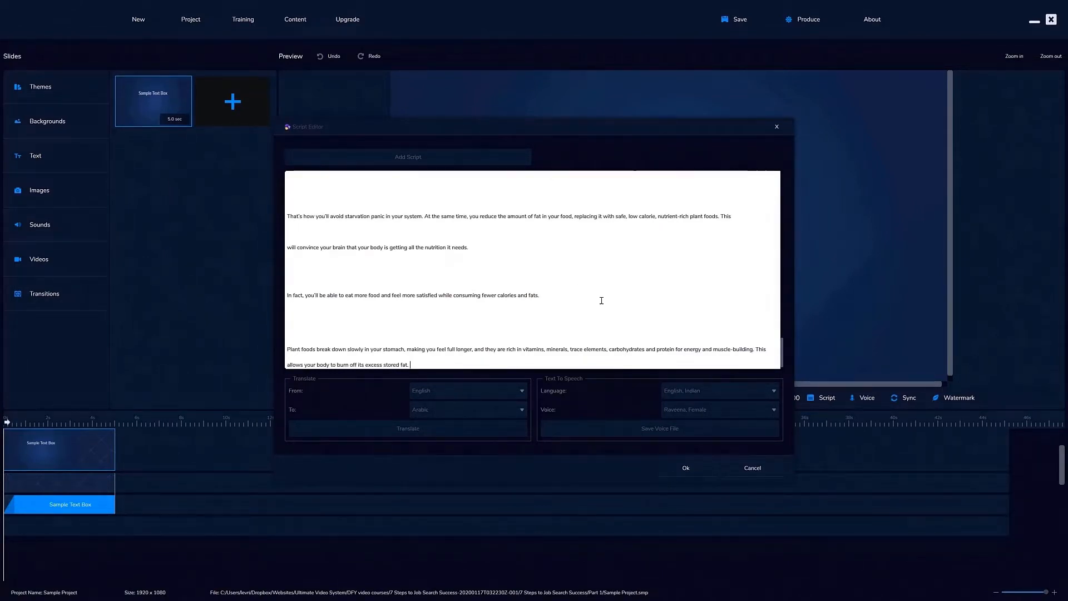
left_click(718, 391)
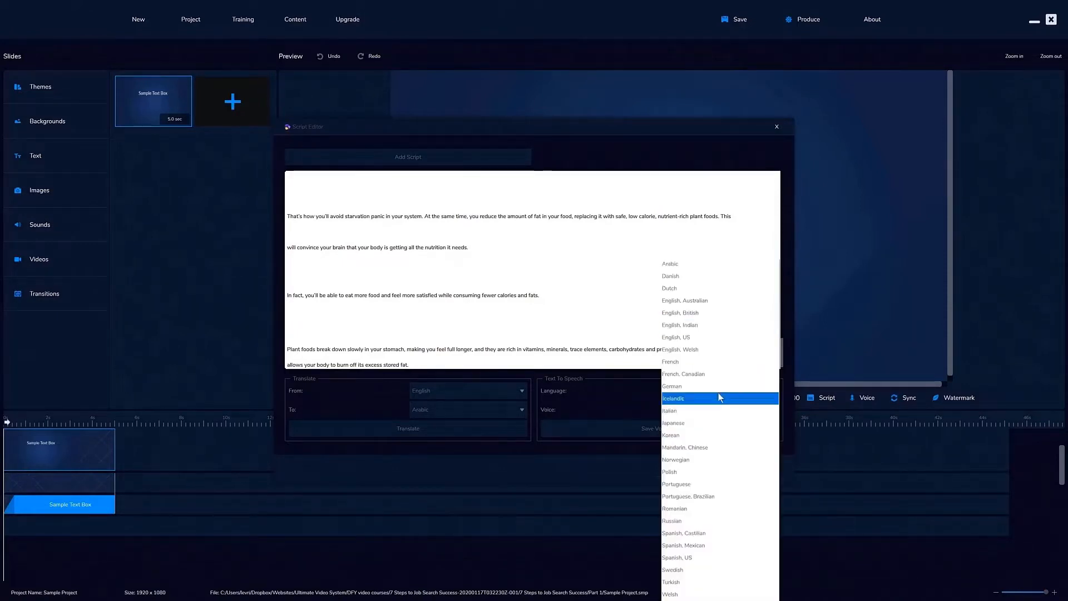
left_click(721, 337)
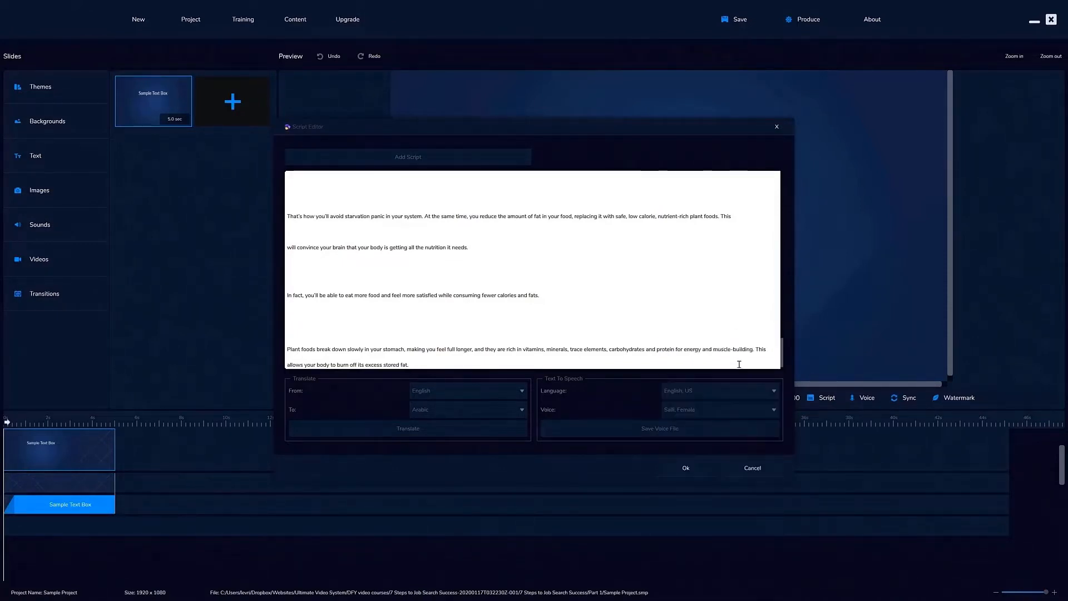
Check the text-to-speech voice, save the voice file and confirm the script to generate the slides
left_click(725, 409)
left_click(725, 409)
left_click(685, 431)
left_click(688, 466)
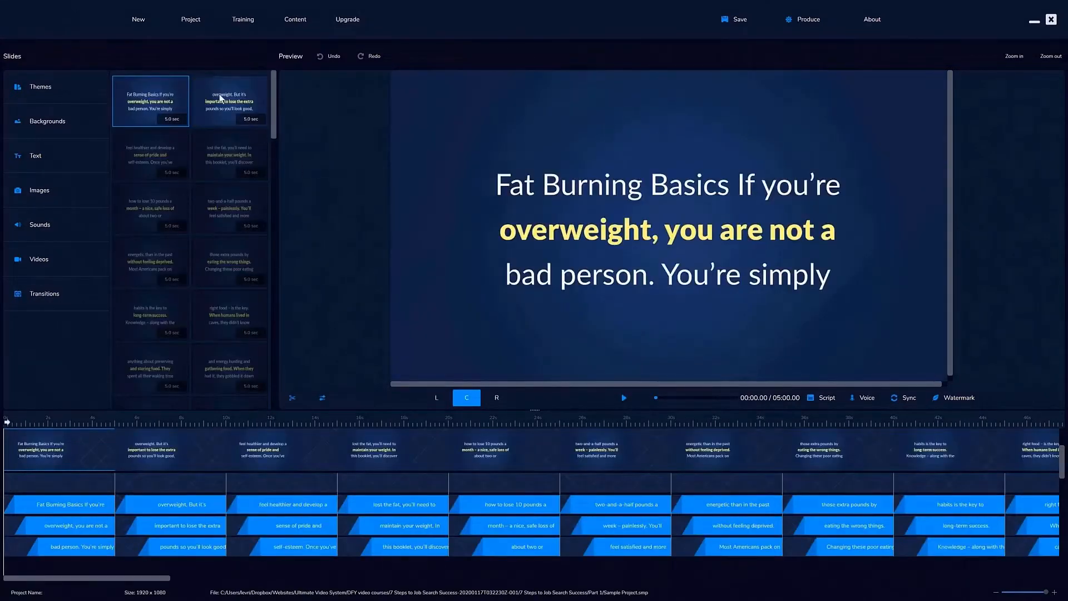
Preview the first eight generated slides one after another and return to the first slide
left_click(220, 98)
left_click(172, 144)
left_click(215, 148)
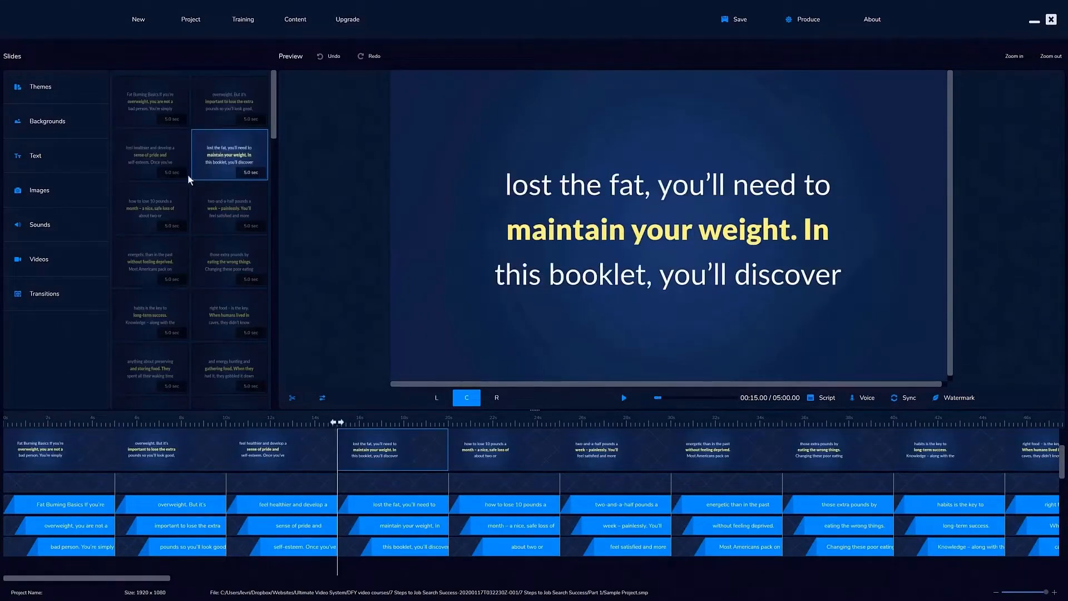
left_click(162, 198)
left_click(215, 201)
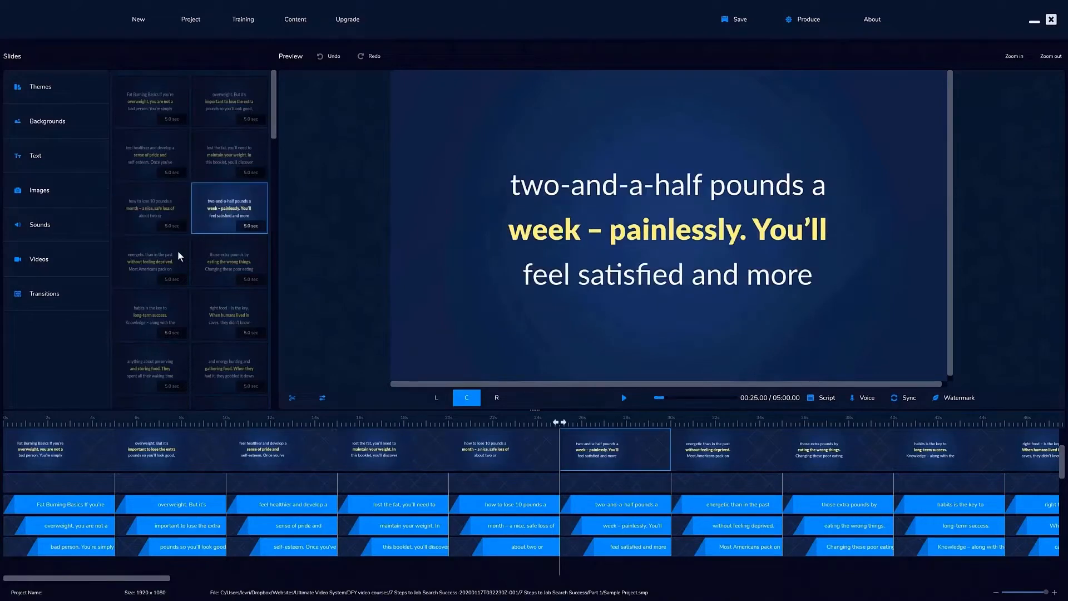
left_click(178, 255)
left_click(216, 255)
left_click(153, 118)
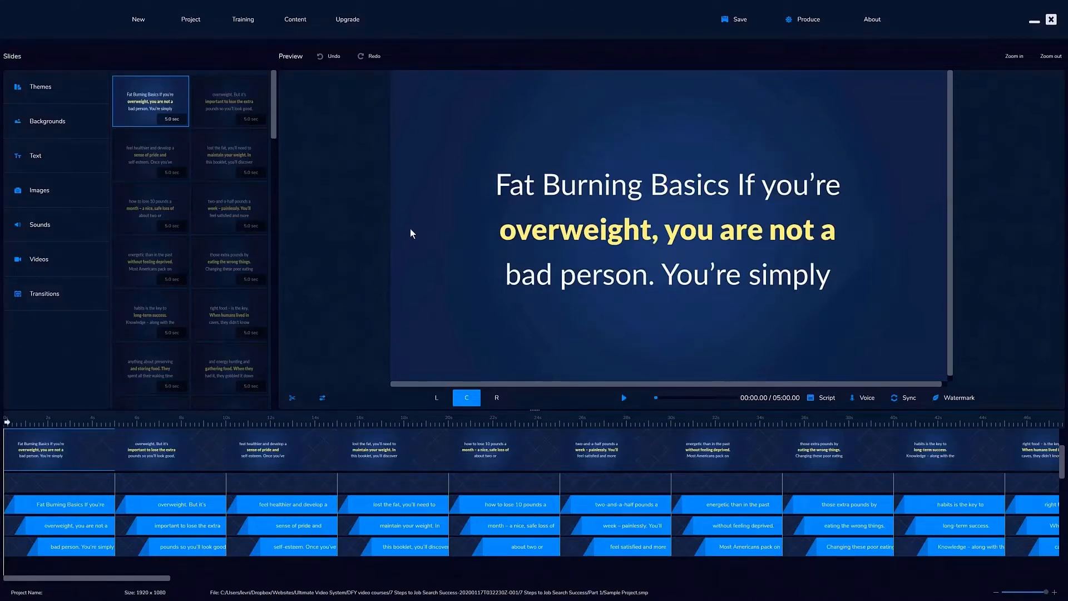
left_click(559, 304)
Add Experimental Test Subject.mp3 as the project's background music, with volume 10 and loop playback enabled
left_click(67, 229)
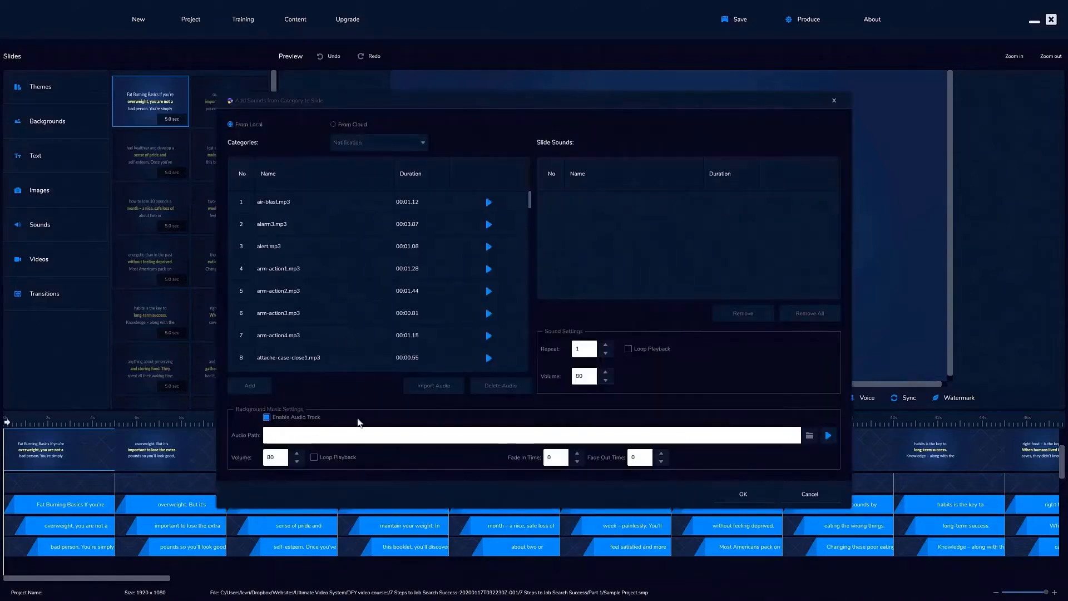
left_click(810, 435)
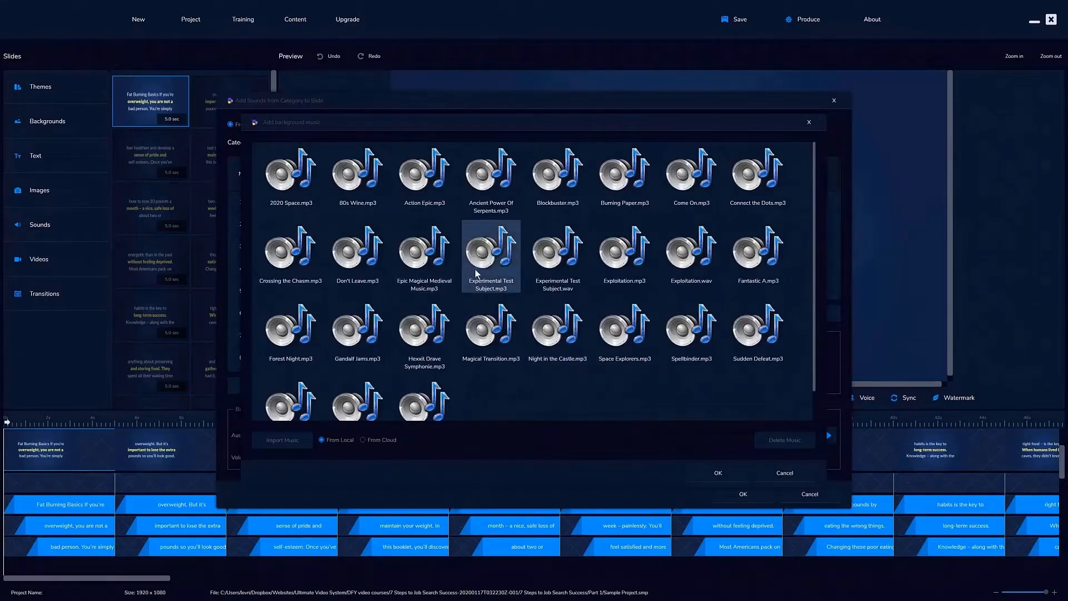
left_click(490, 253)
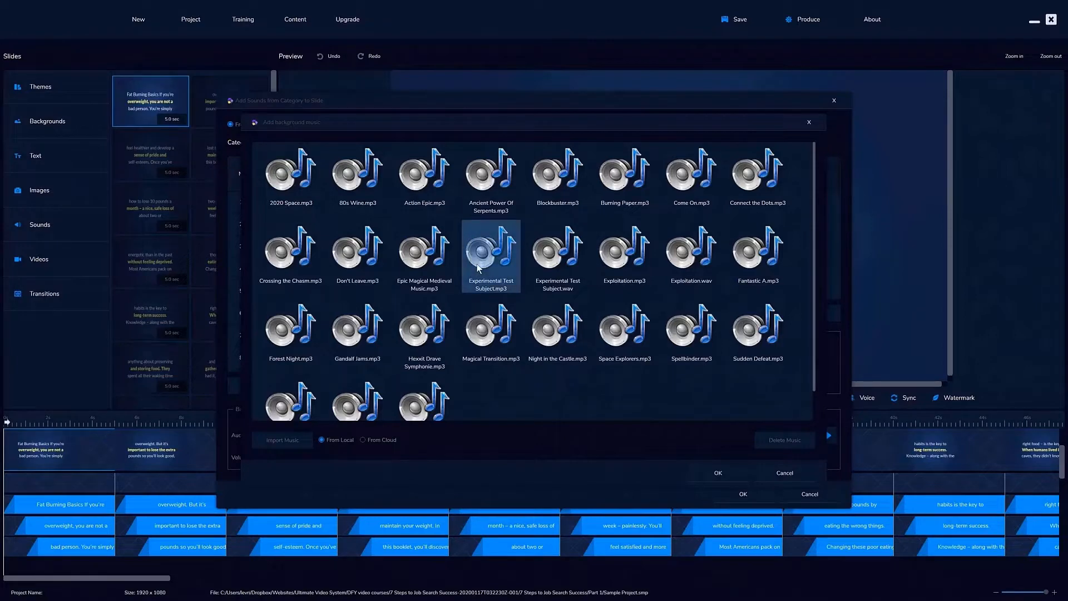
left_click(719, 471)
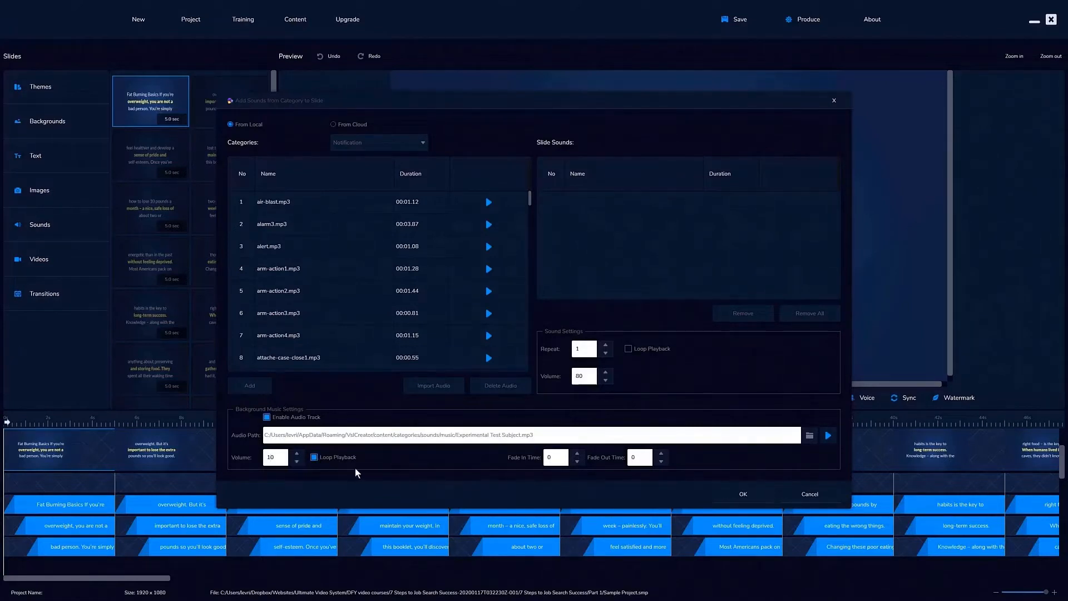
Raise the background music's fade-in time by two increments, apply the sound settings and check the audio tracks in the timeline
left_click(578, 454)
left_click(577, 454)
left_click(577, 455)
left_click(743, 493)
scroll(720, 476, "down", 3)
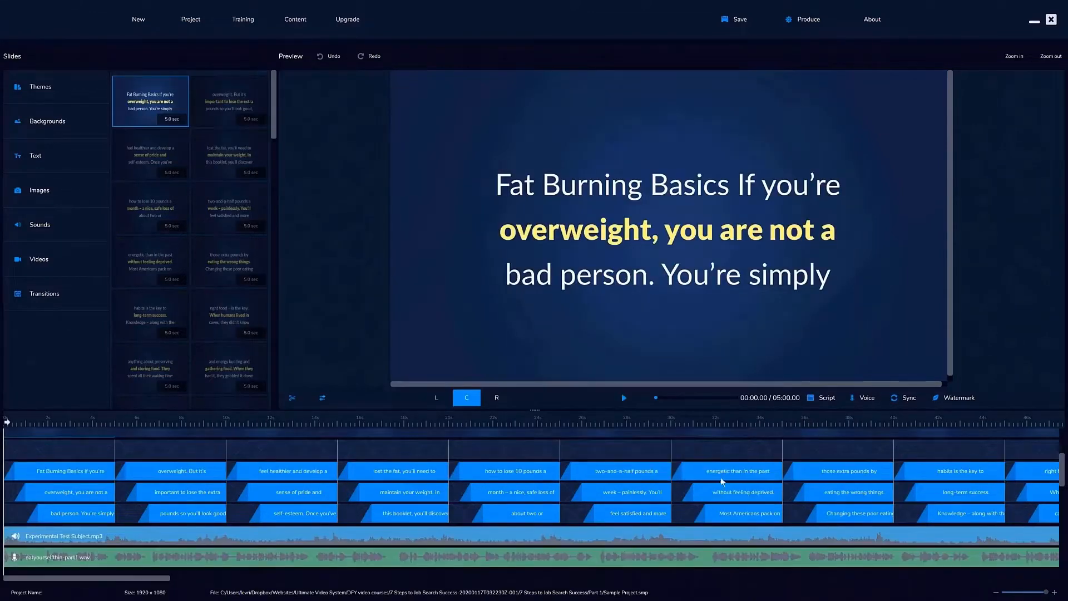
scroll(626, 476, "up", 3)
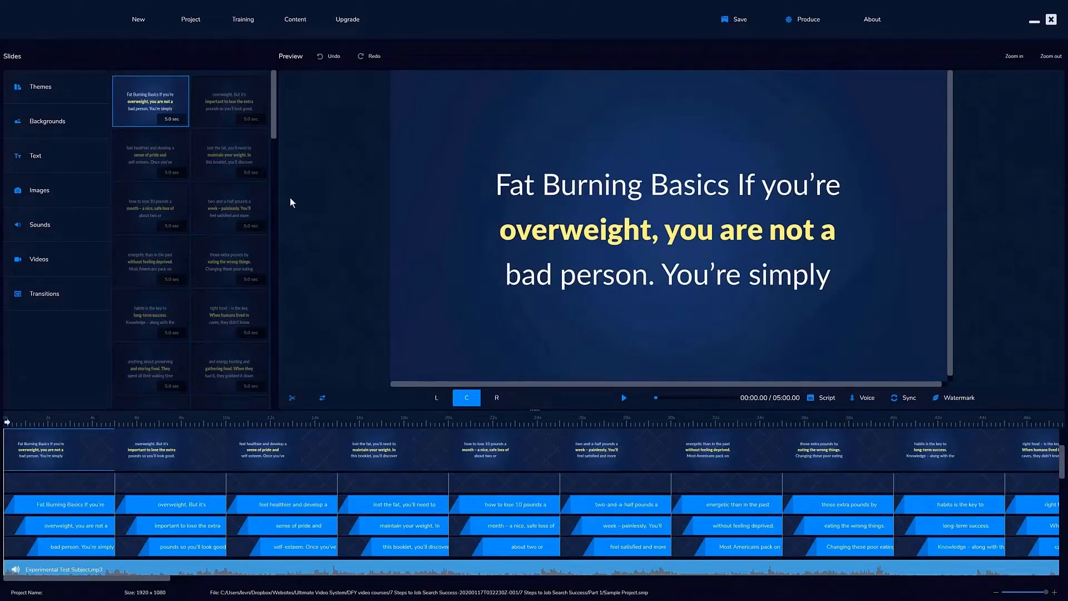
Replace the slide background with bg-fr-cookingstuff2.jpg from the local image library and apply it to all slides
left_click(60, 120)
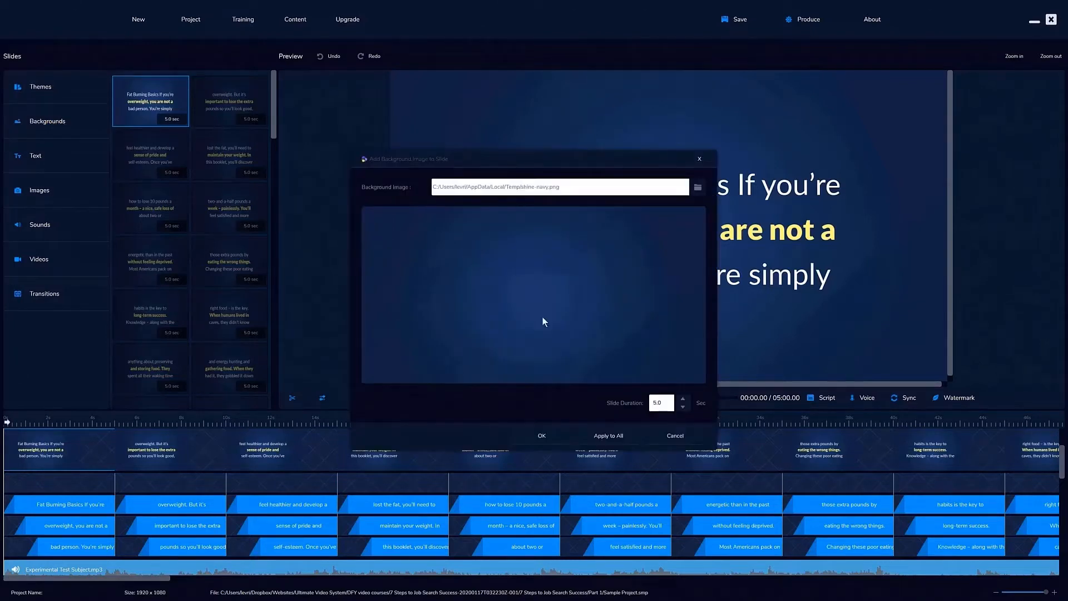
left_click(697, 188)
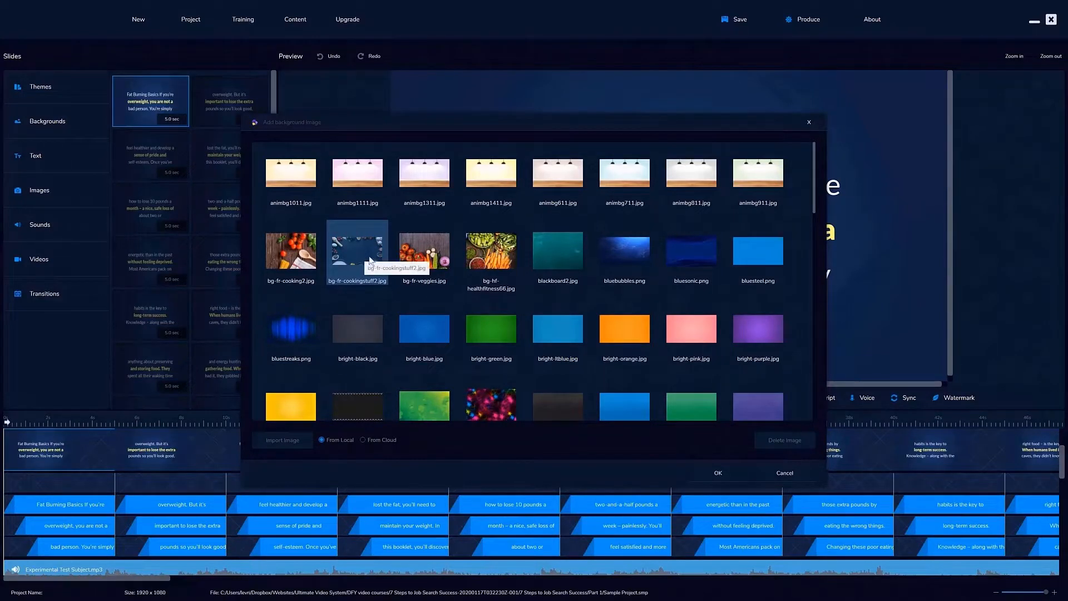
left_click(707, 469)
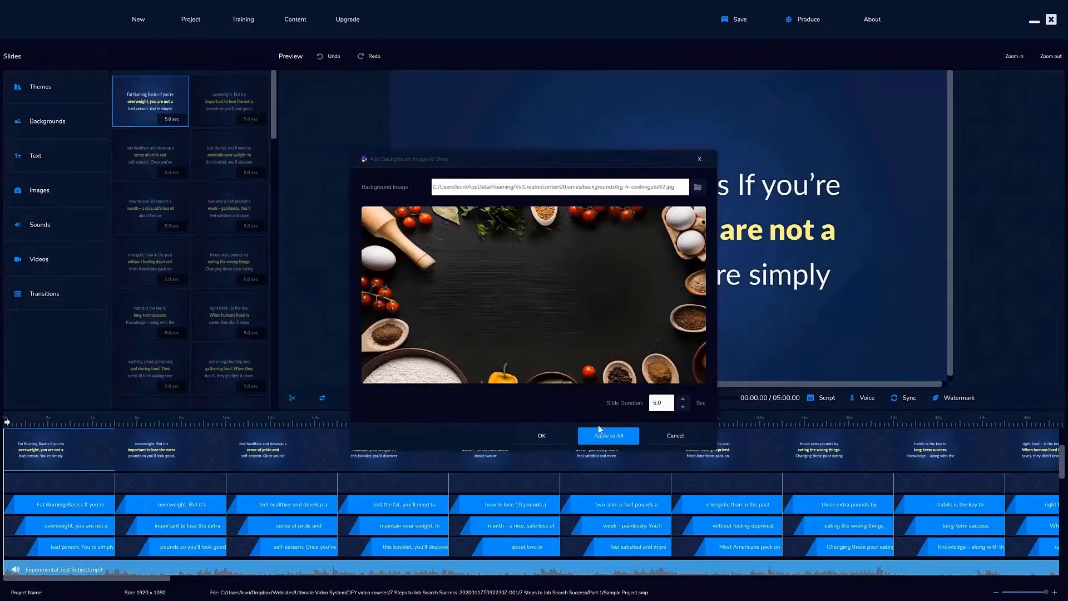
left_click(618, 437)
left_click(546, 435)
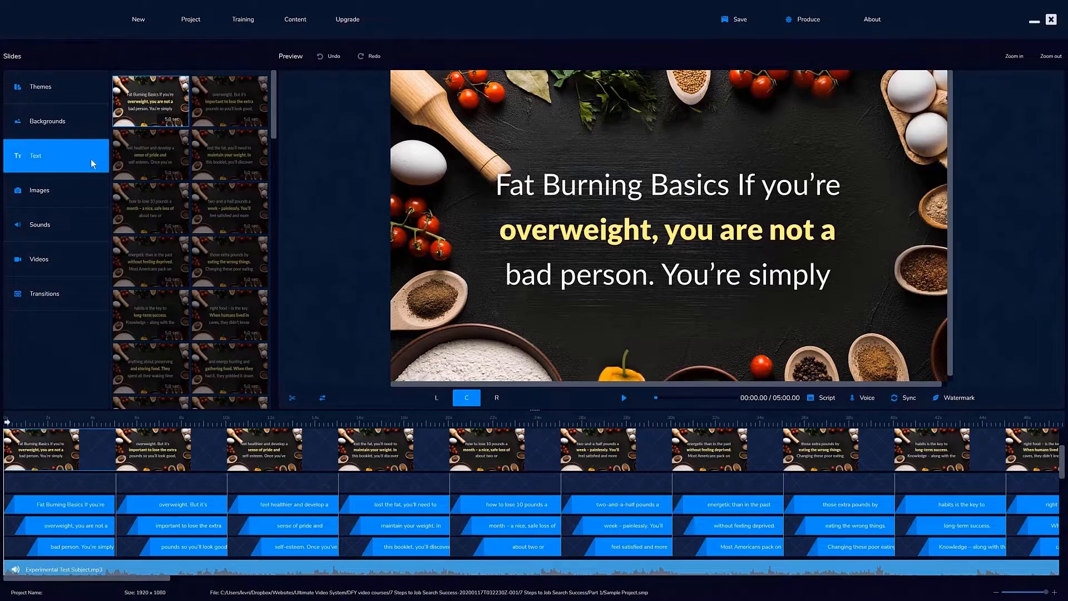
Look over the first slide's text box settings and browse the image library's Animations, Buttons and Characters categories, closing both without changes
left_click(42, 160)
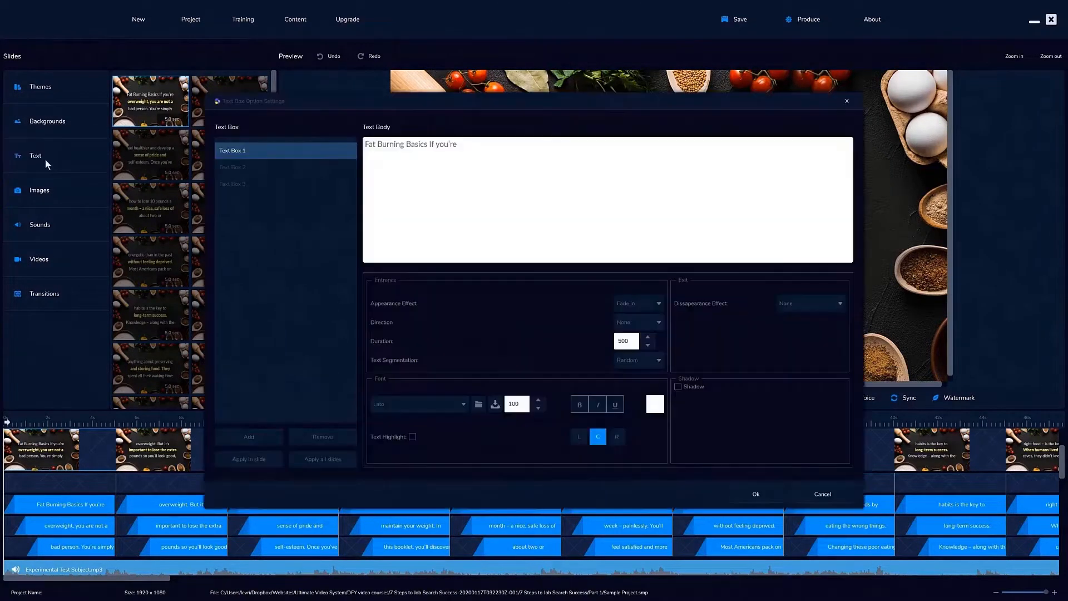
left_click(847, 102)
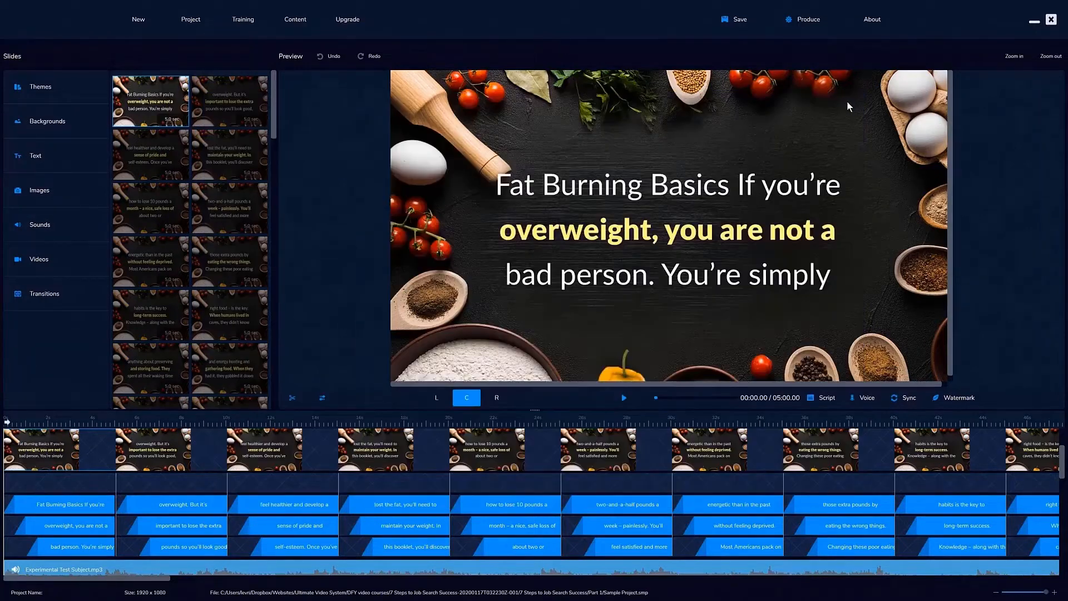
left_click(50, 184)
left_click(329, 442)
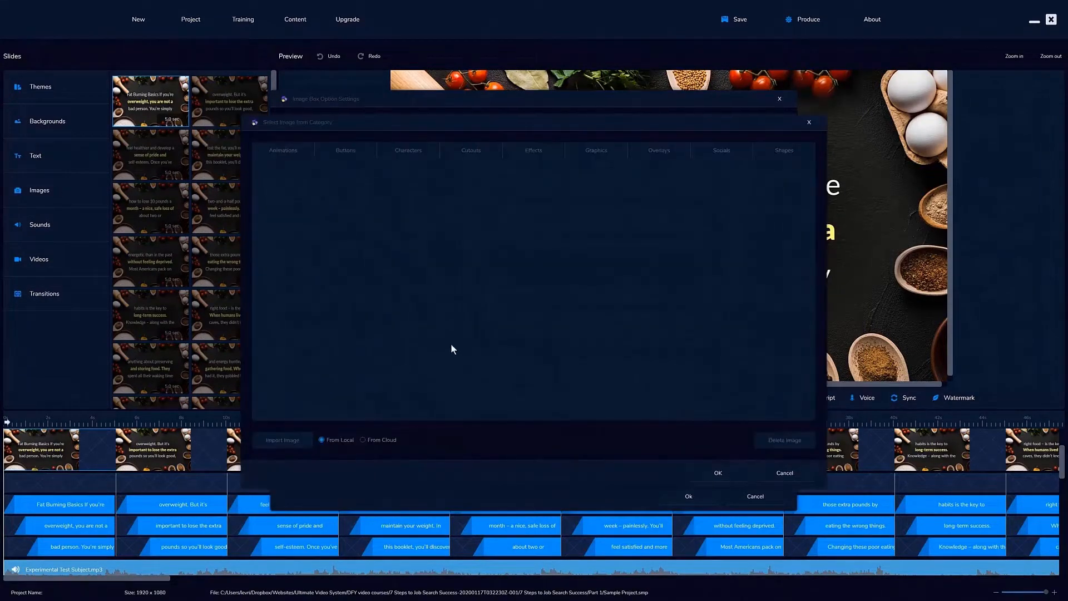
left_click(292, 149)
left_click(333, 153)
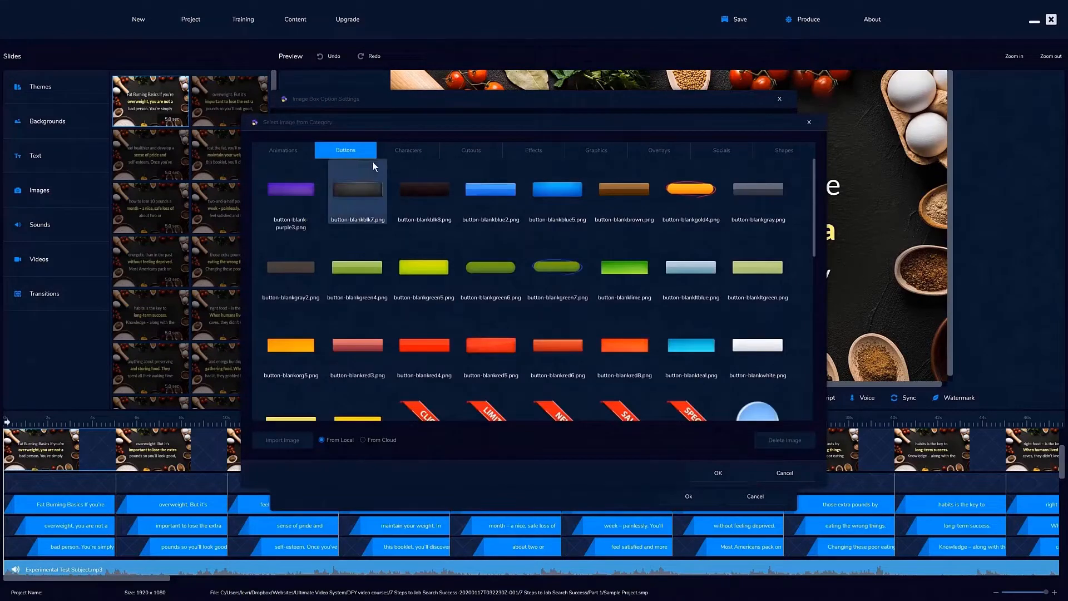
left_click(417, 152)
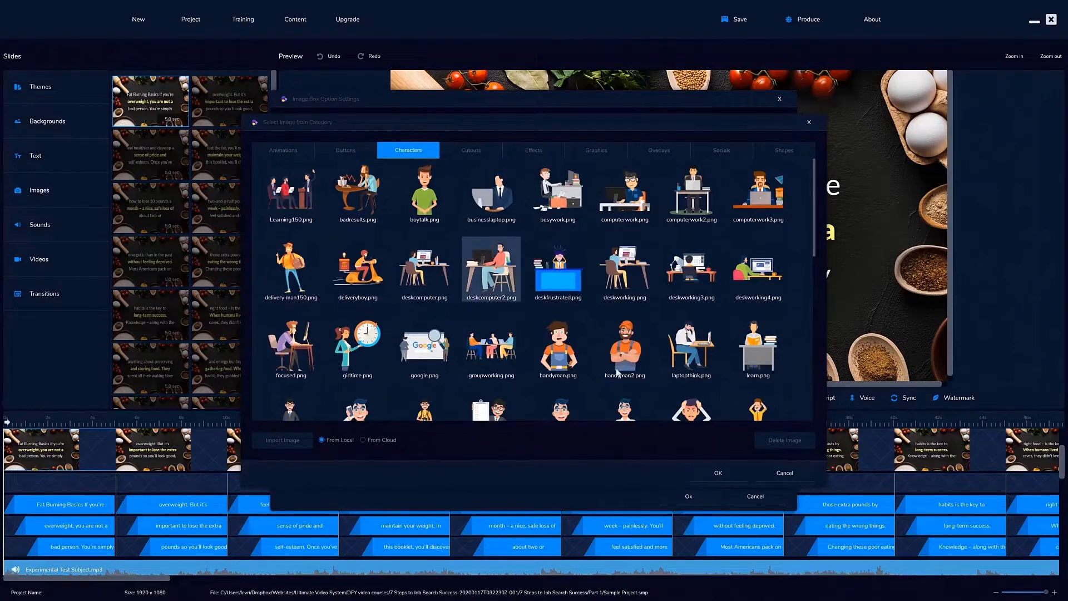
left_click(779, 475)
left_click(762, 491)
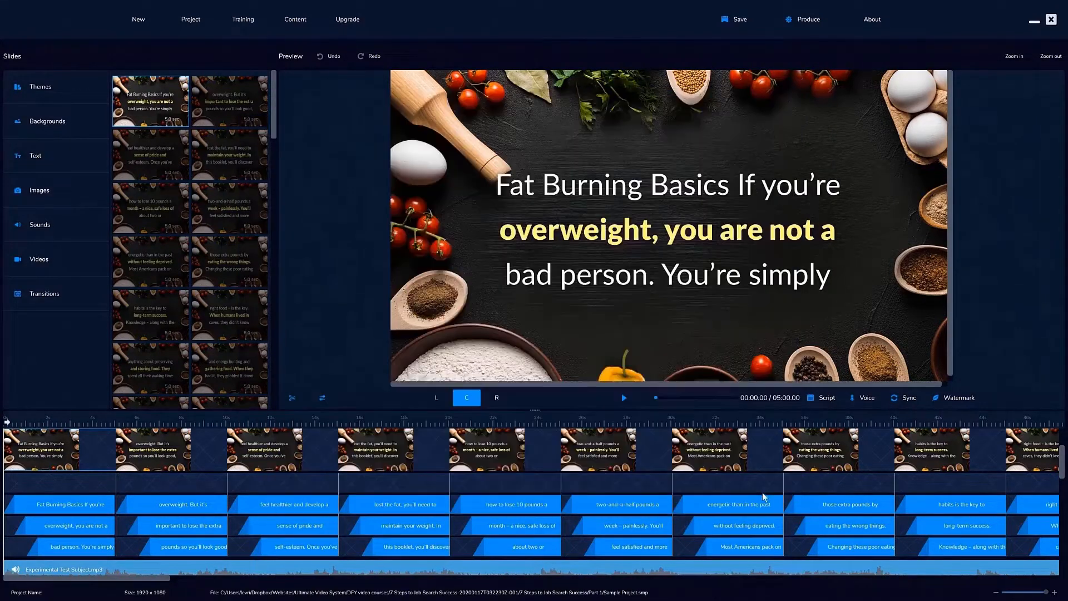
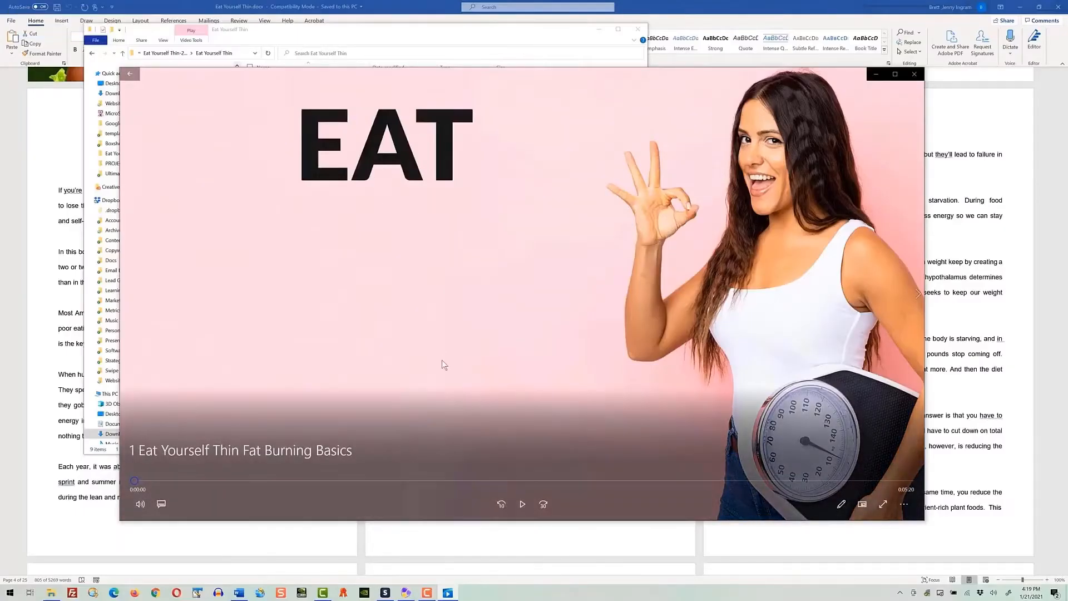
Play the finished video 1 Eat Yourself Thin Fat Burning Basics to review its slides
left_click(518, 498)
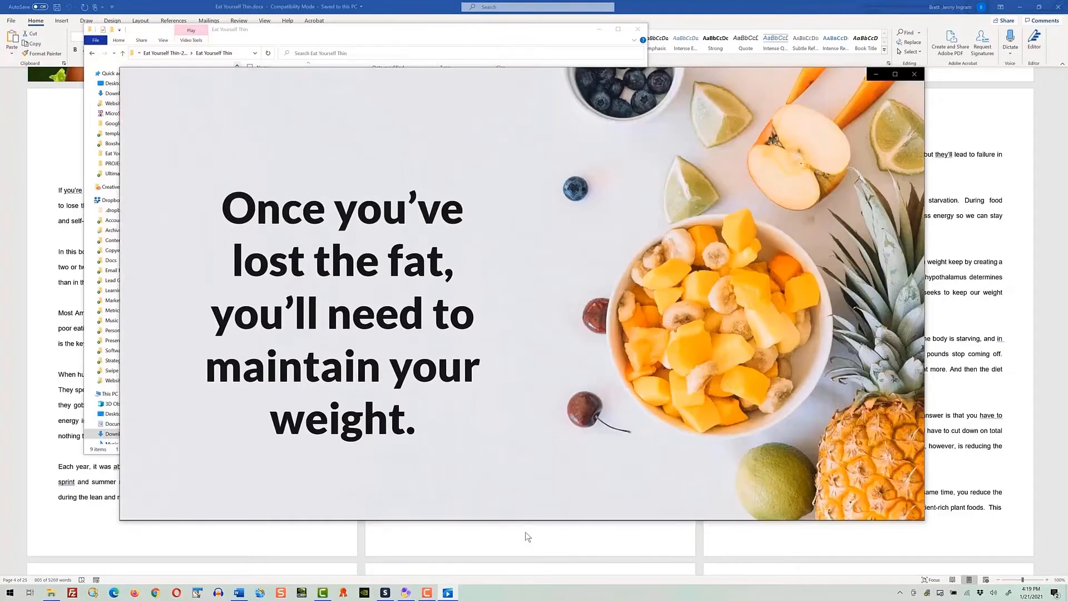
mouse_move(505, 502)
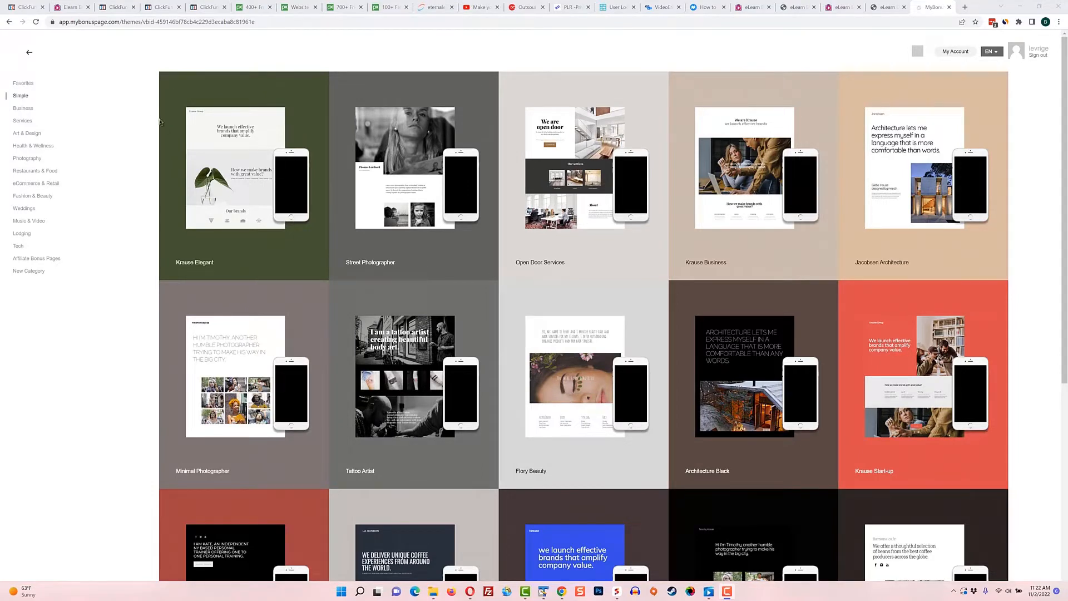
In MyBonusPage's theme gallery, browse the Business, Services, Art & Design and Health & Wellness categories
left_click(31, 109)
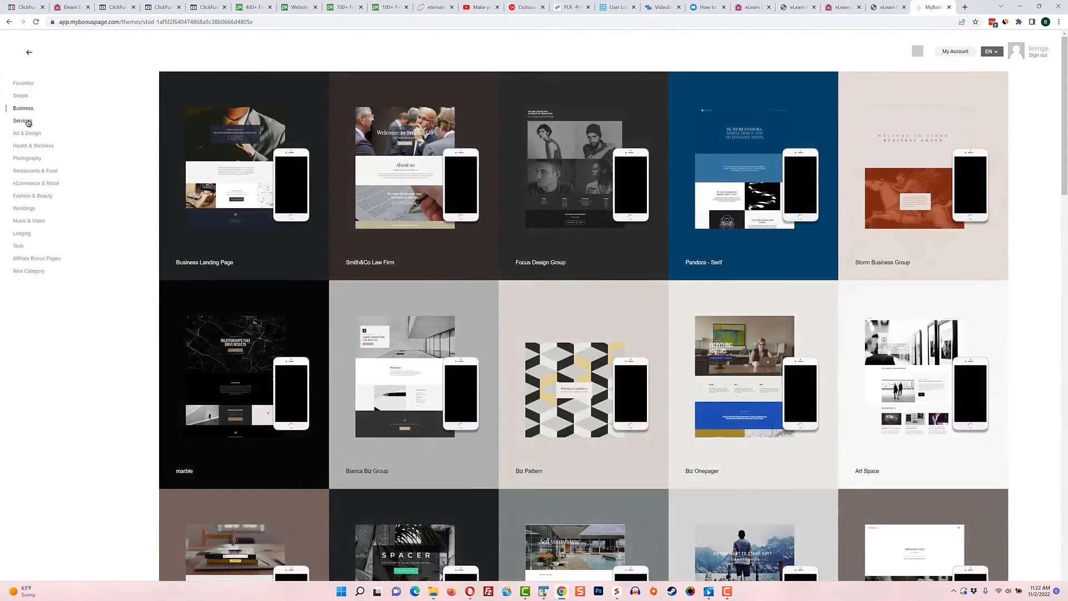
left_click(27, 122)
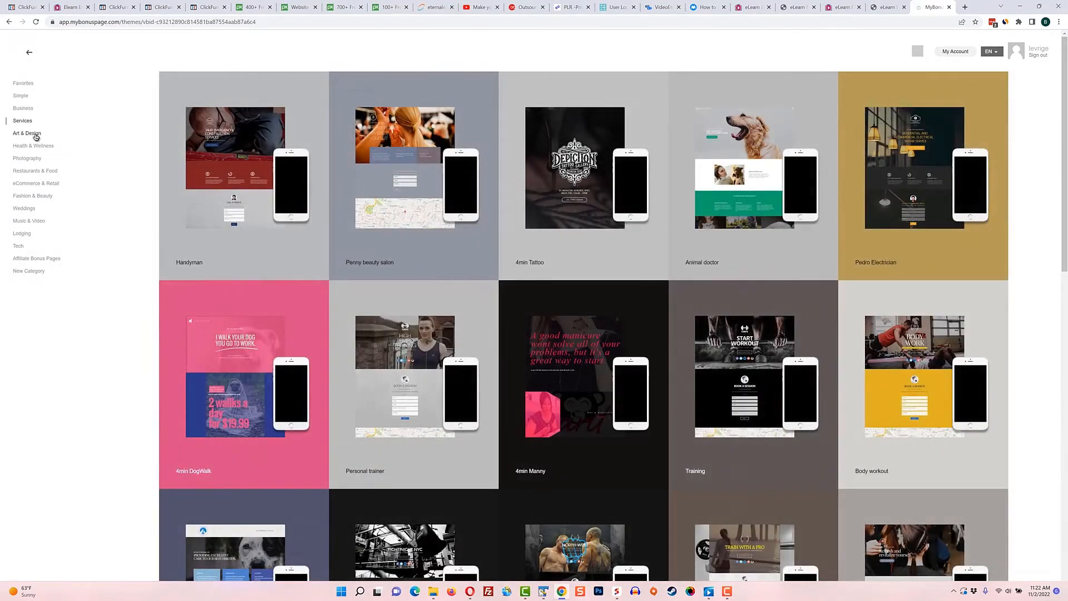
left_click(35, 136)
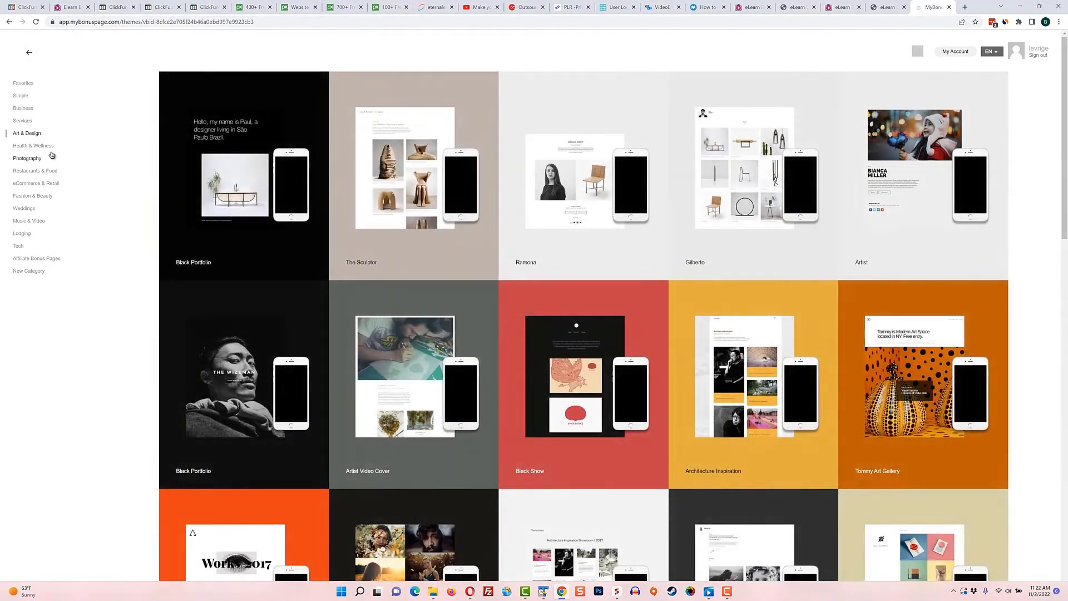
left_click(35, 146)
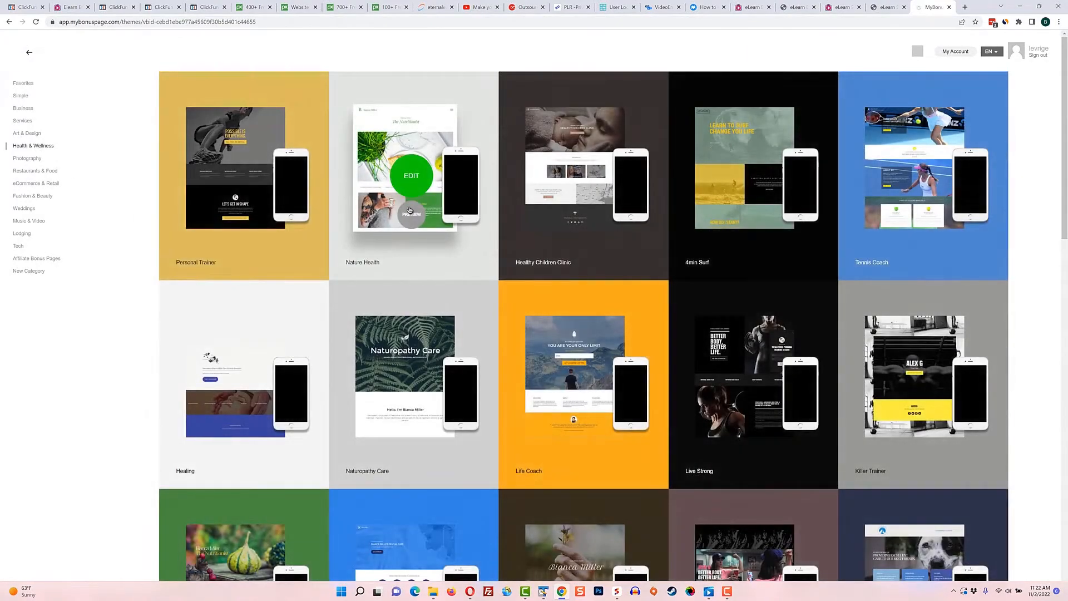
Preview the Nature Health template, open it for editing and look over its page sections
left_click(410, 216)
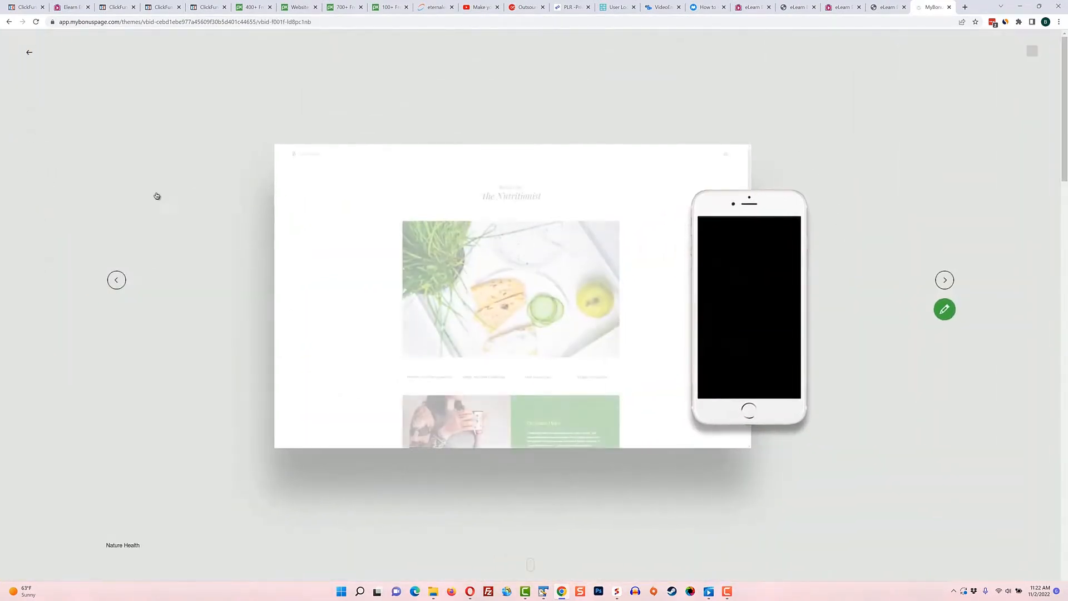
scroll(687, 333, "down", 3)
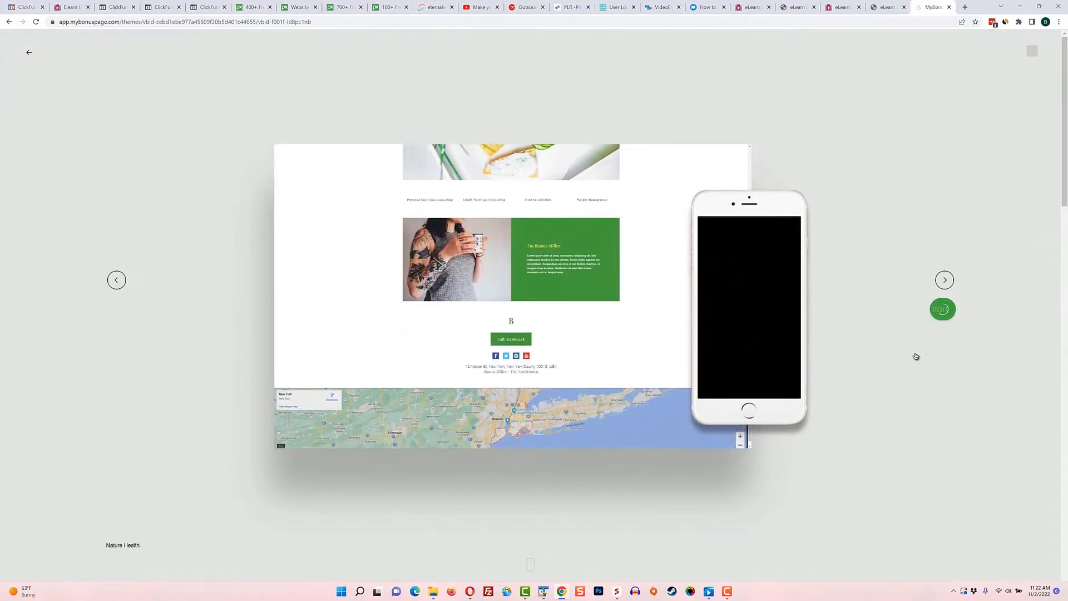
left_click(935, 310)
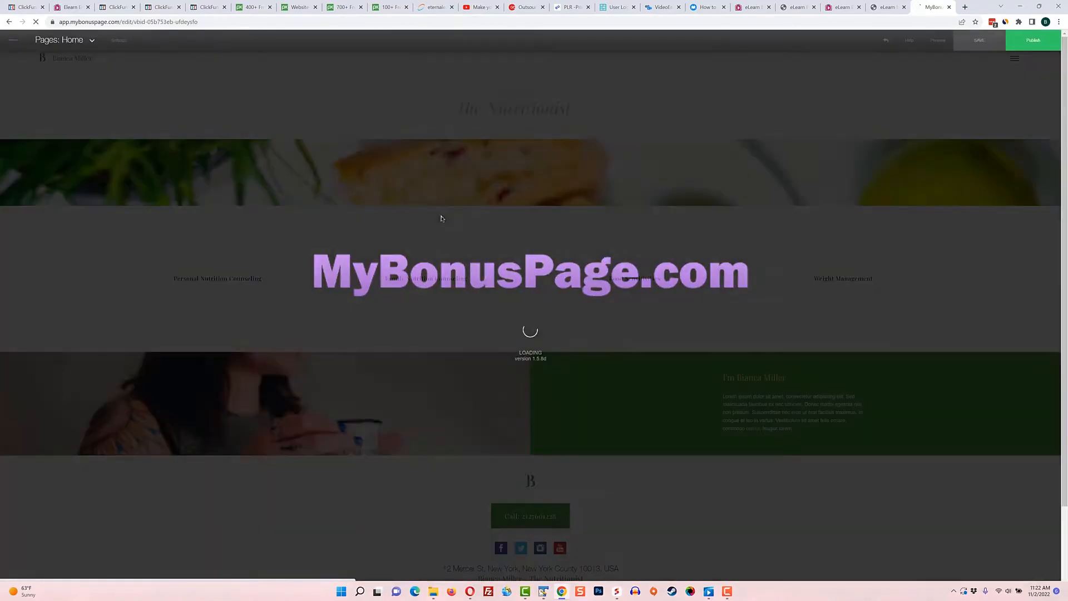
scroll(548, 500, "down", 1)
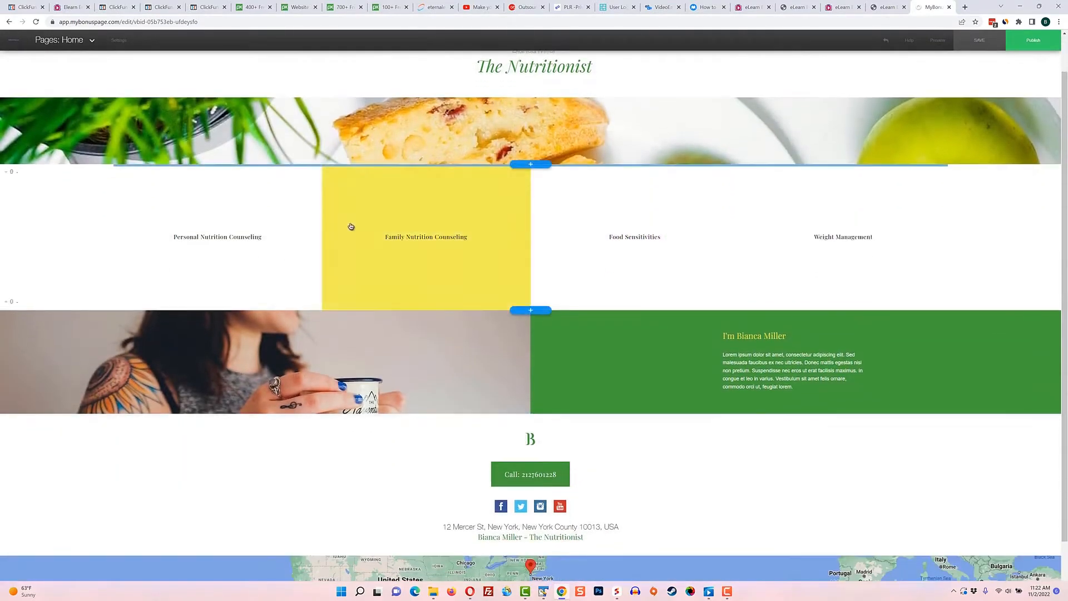
scroll(823, 239, "down", 1)
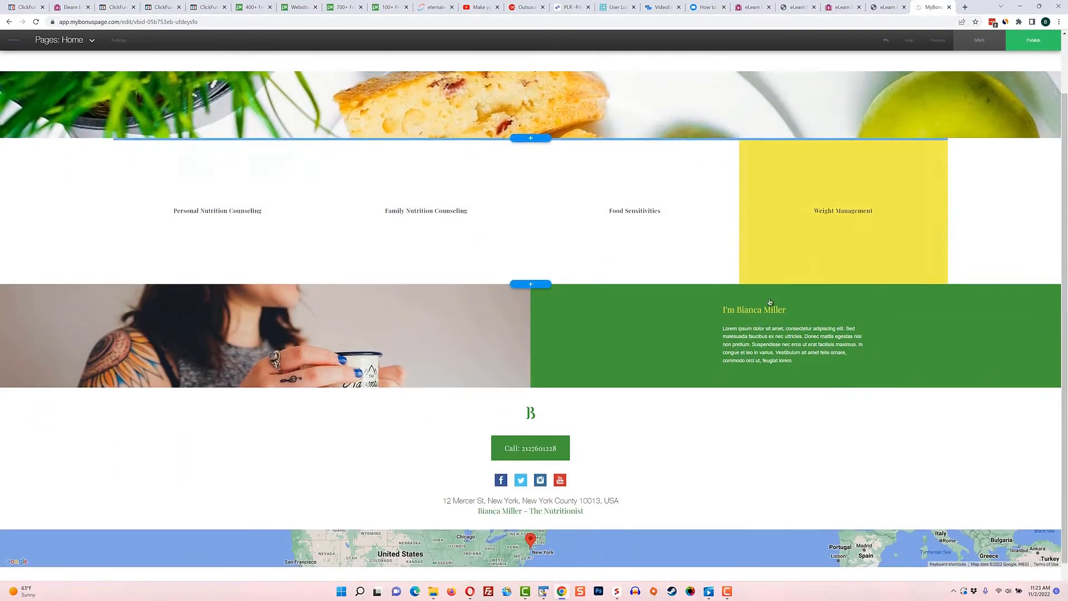
scroll(581, 427, "up", 1)
scroll(584, 425, "up", 2)
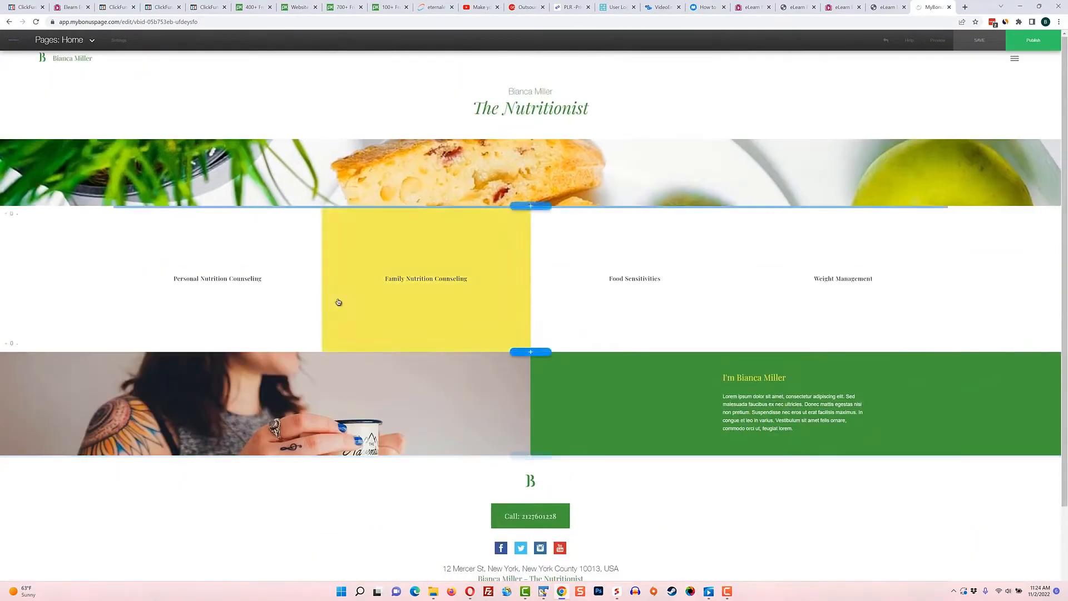
Examine the site's SEO/Analytics Setup and Pro settings, returning to the page editor without changes
left_click(95, 41)
left_click(119, 40)
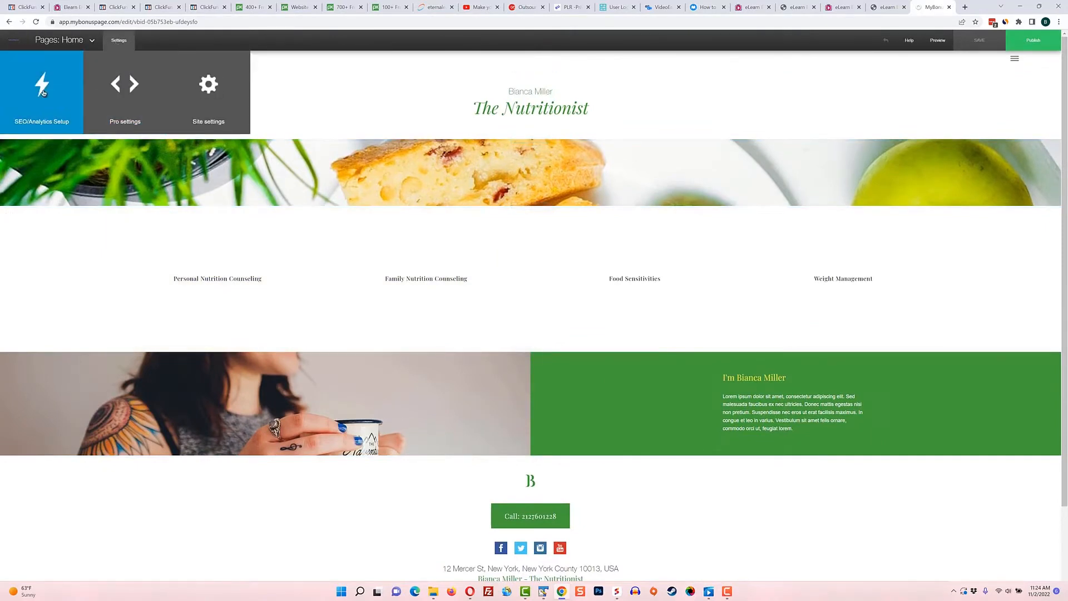
left_click(49, 96)
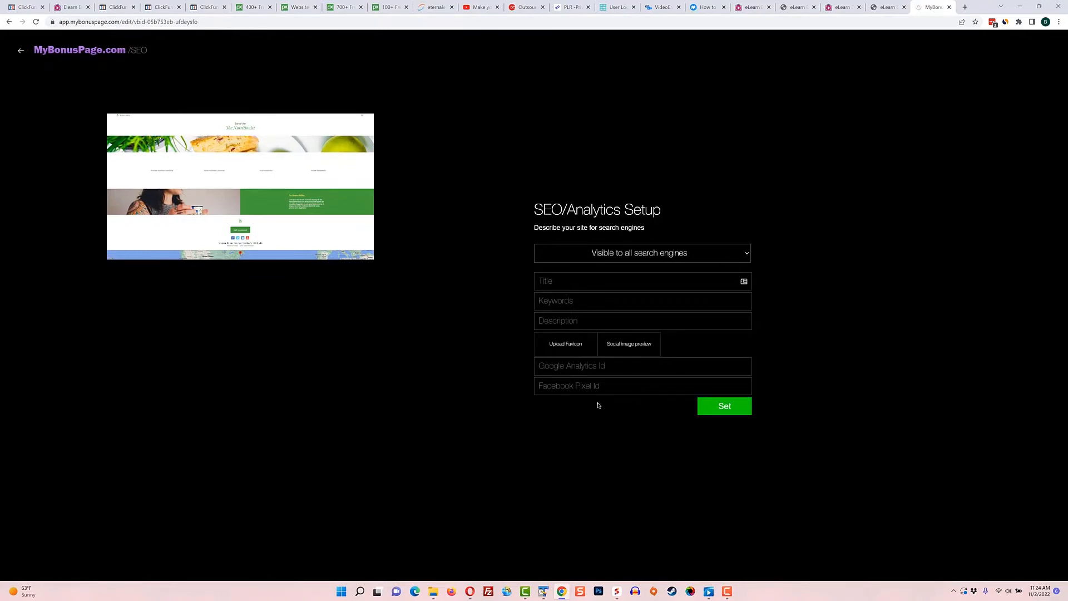
left_click(21, 51)
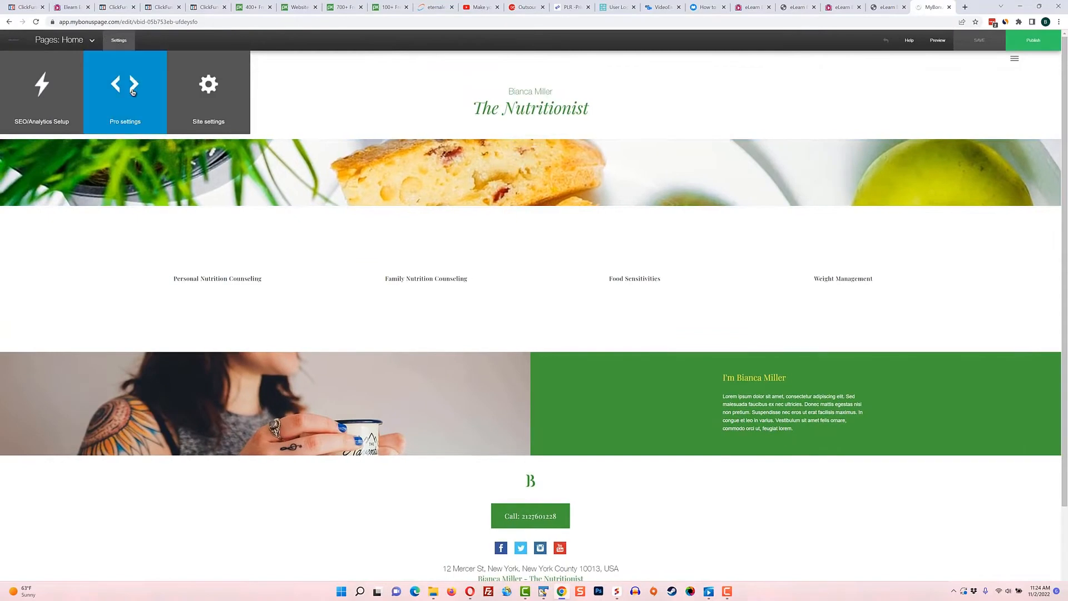
left_click(133, 92)
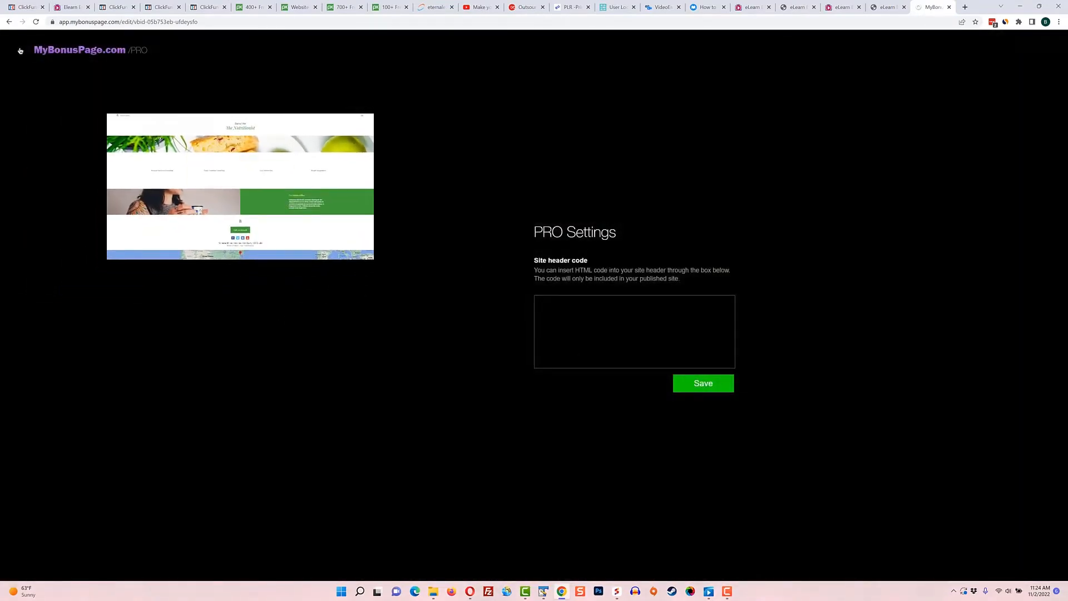
left_click(20, 51)
Review the Site Settings for style, menu layout, scroll effects, page widgets and access, closing them without changes
left_click(116, 40)
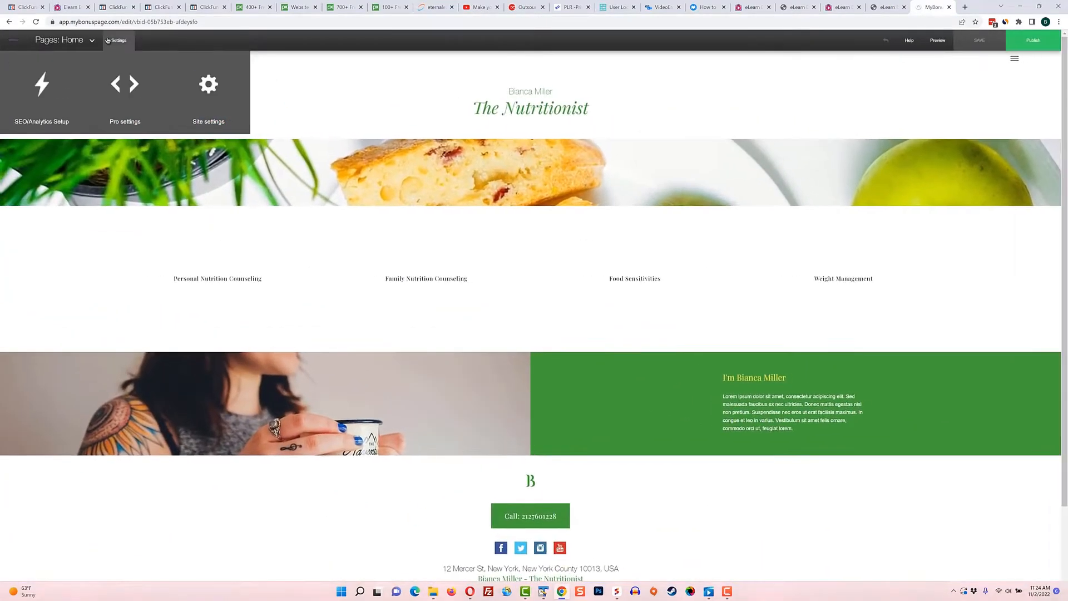
left_click(209, 89)
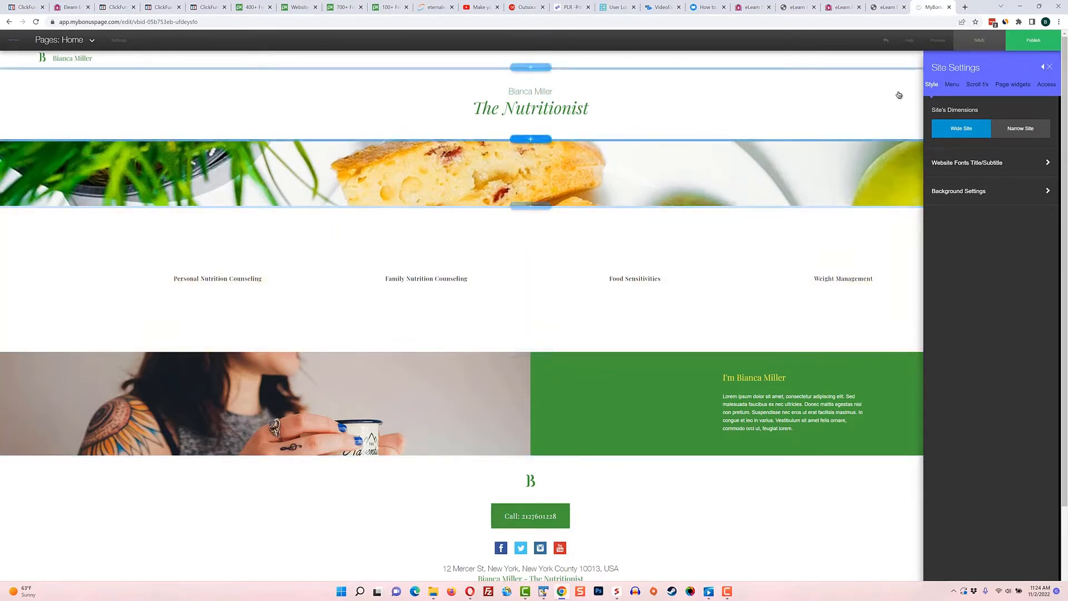
left_click(955, 85)
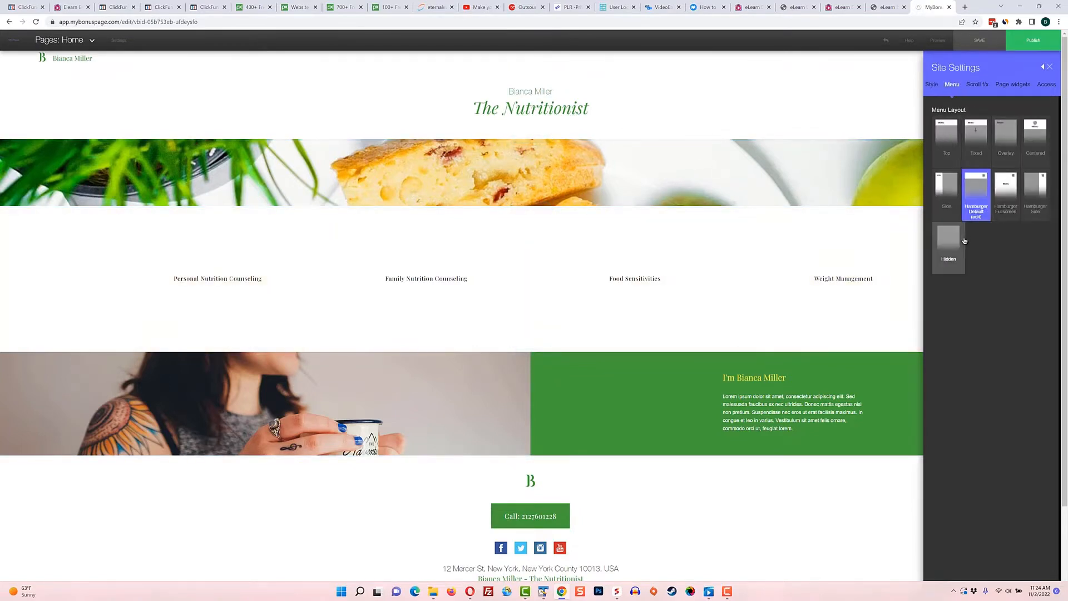
left_click(980, 83)
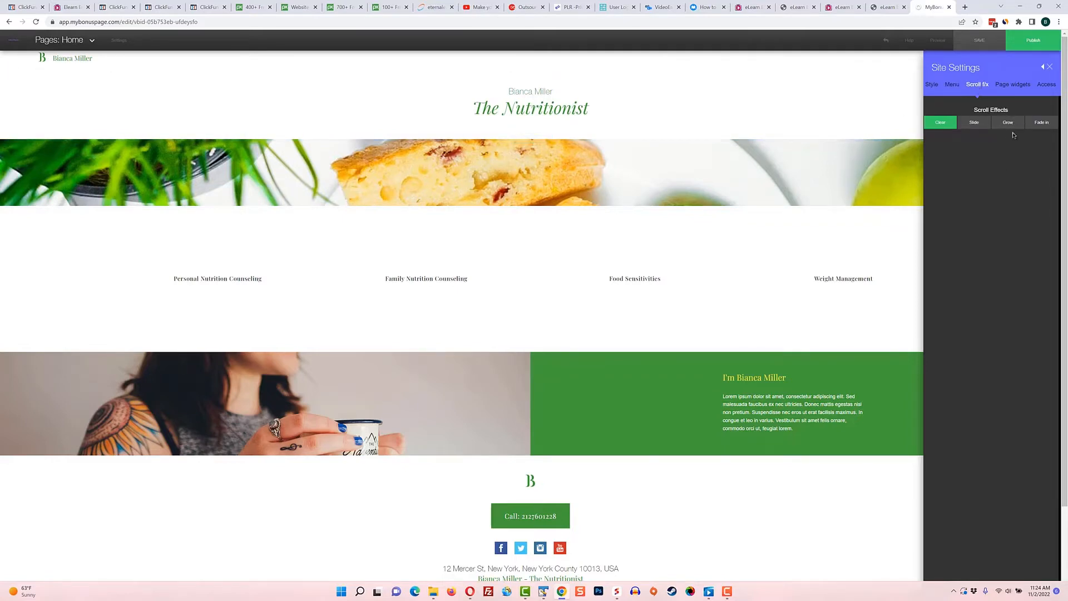
left_click(1012, 84)
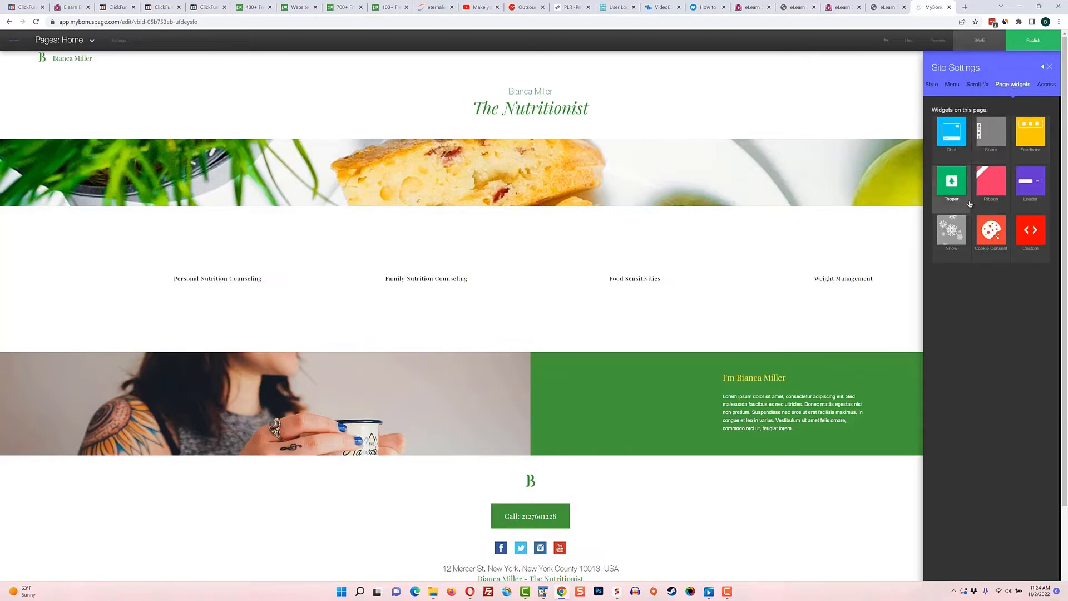
left_click(1047, 86)
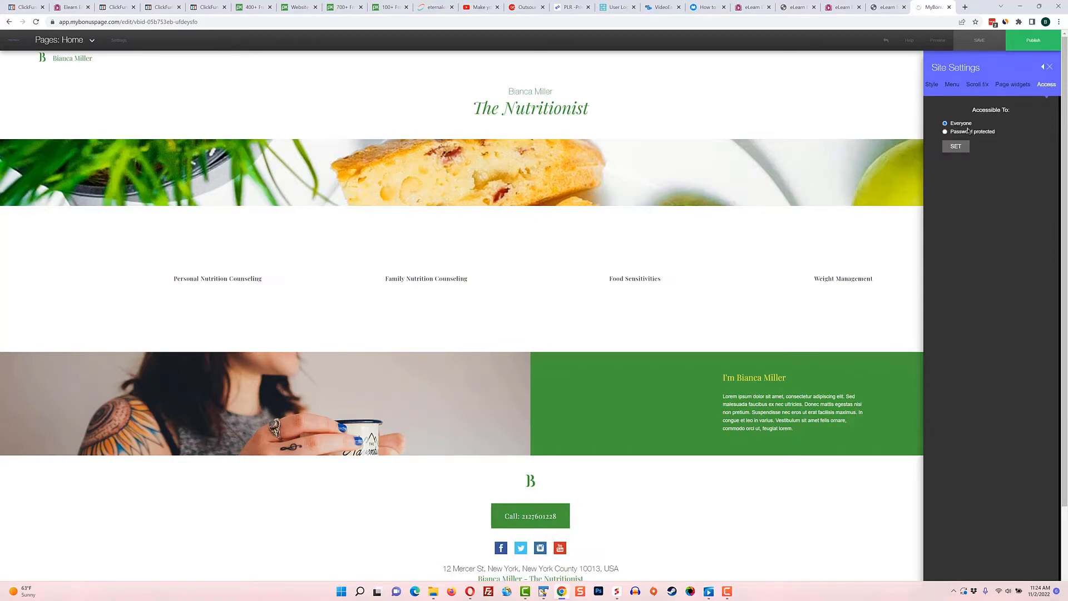
left_click(1049, 66)
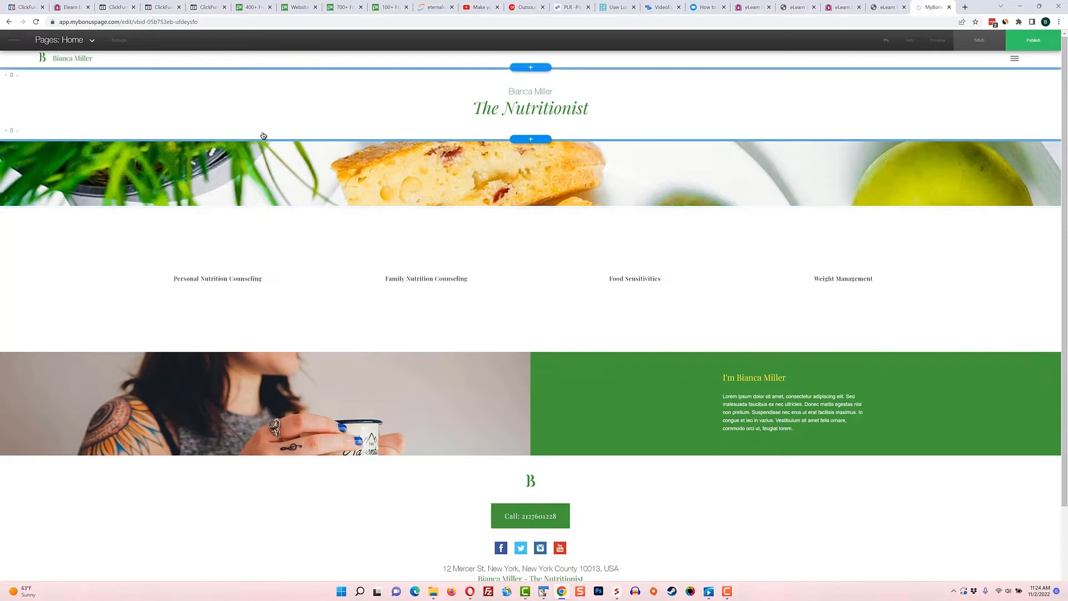
Look over the Home page's options for adding pages and editing popups, plus the editor's settings choices
left_click(92, 42)
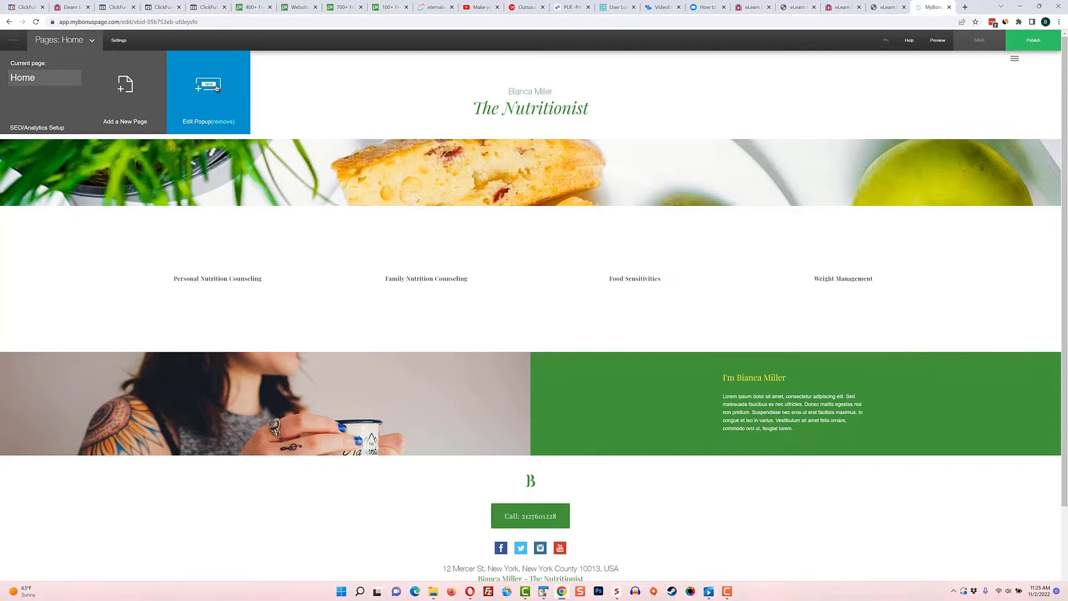
left_click(120, 42)
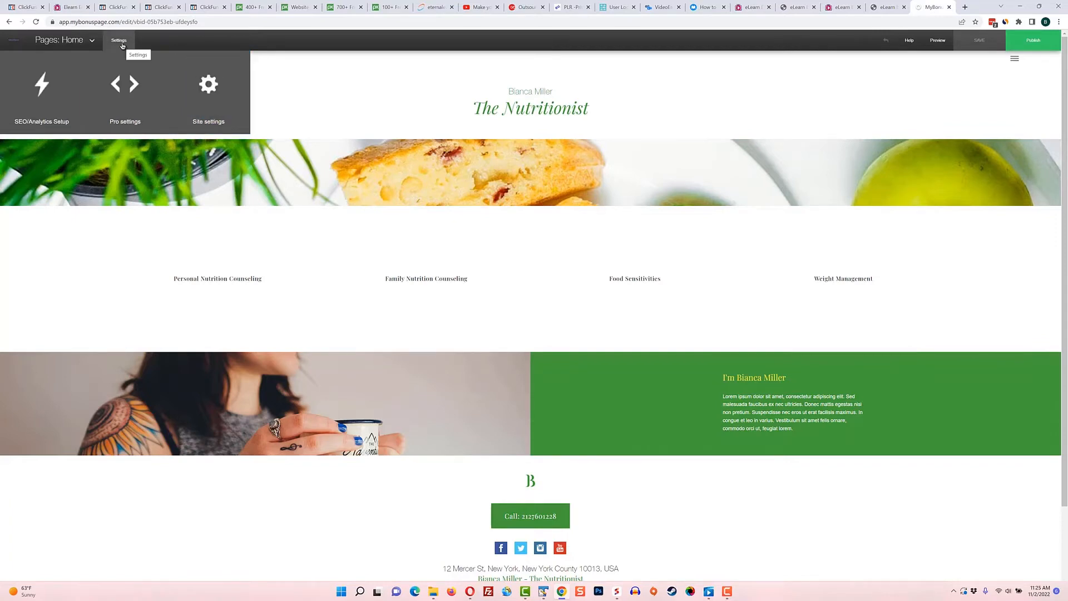
left_click(13, 40)
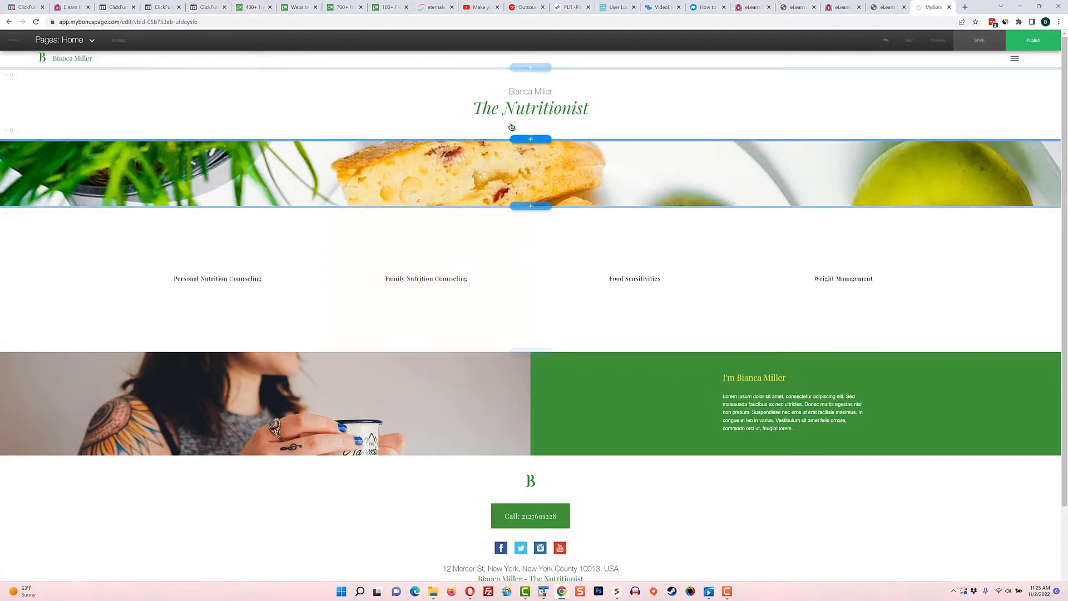
Replace the header title "The Nutritionist" with "Eat Healthy"
scroll(556, 454, "down", 2)
scroll(556, 454, "up", 2)
left_click(535, 111)
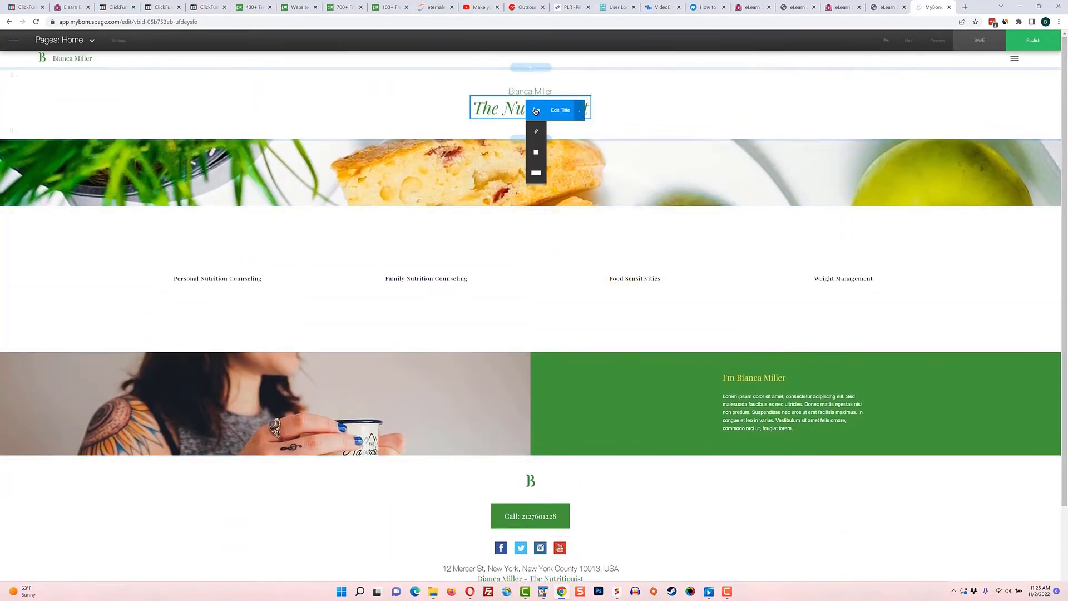
left_click(560, 110)
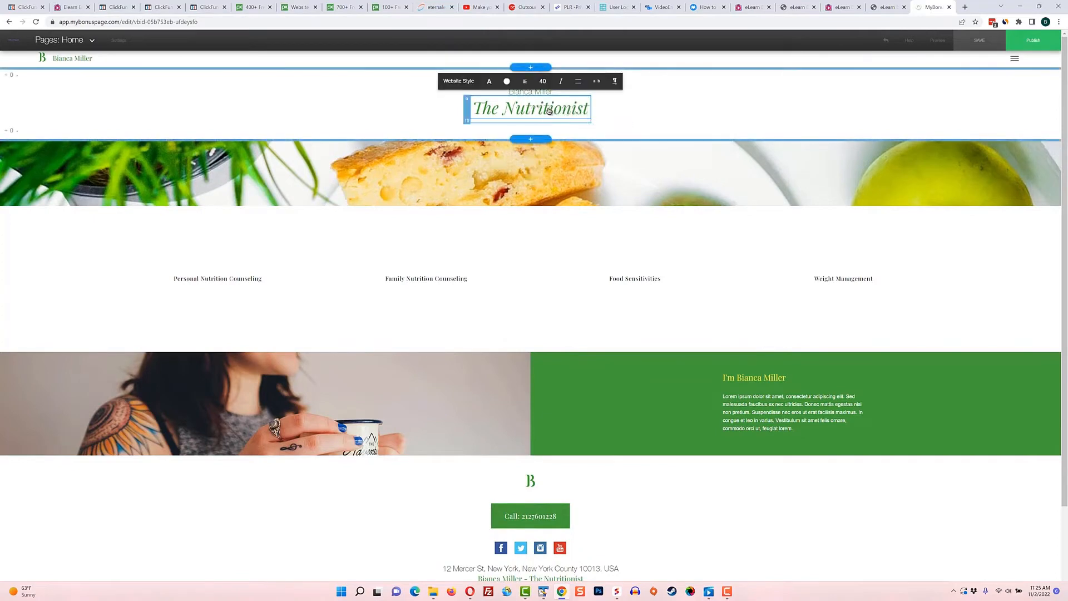
key("BackSpace")
key("BackSpace")
key("BackSpace")
key("BackSpace")
key("BackSpace")
key("BackSpace")
key("BackSpace")
key("BackSpace")
key("BackSpace")
key("BackSpace")
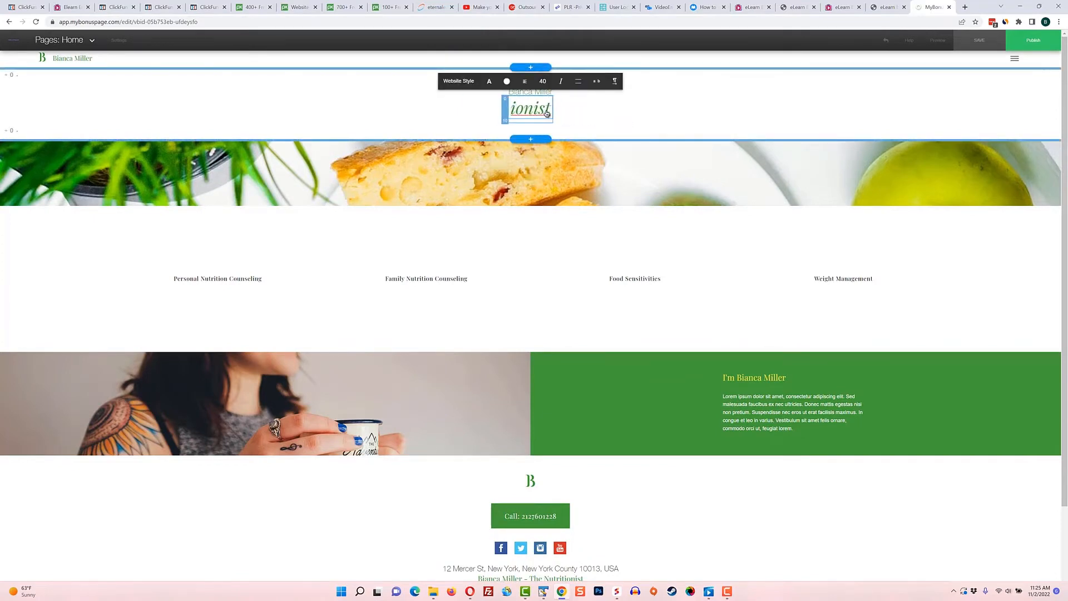
type("Eat Healthy")
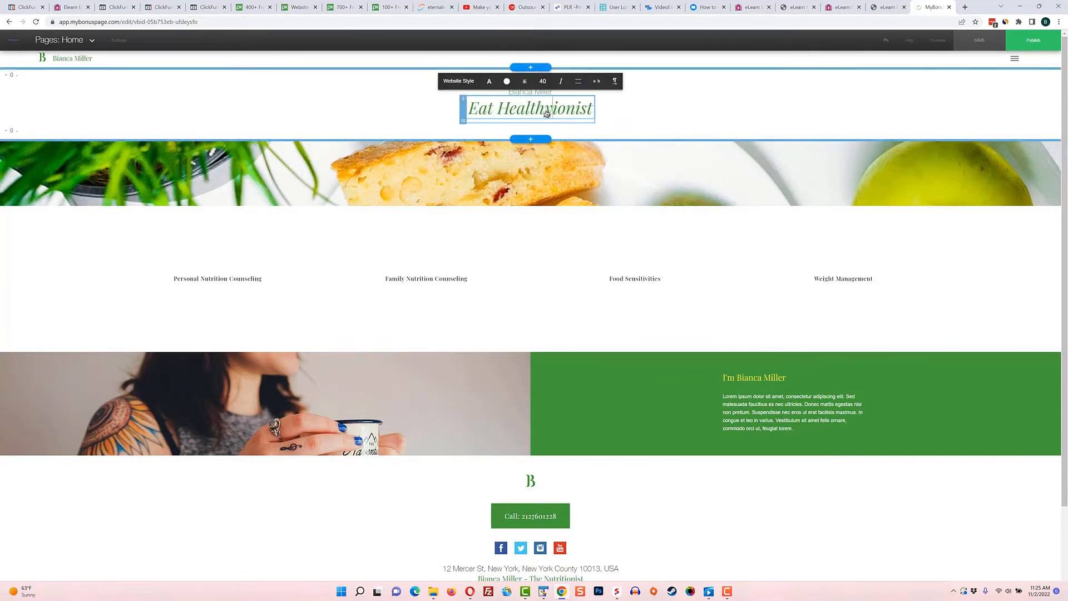
key("Delete")
key("Delete")
key("Delete")
key("Delete")
key("Delete")
key("Delete")
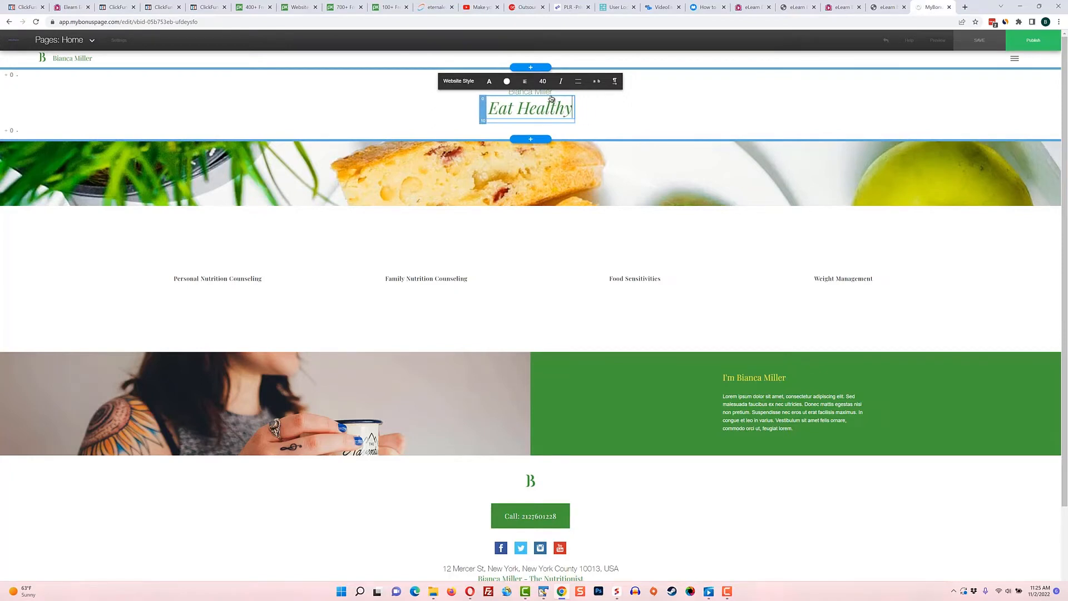
Change the "Eat Healthy" title's font to Mr Dafoe and increase its font size step by step beyond 43
mouse_move(471, 86)
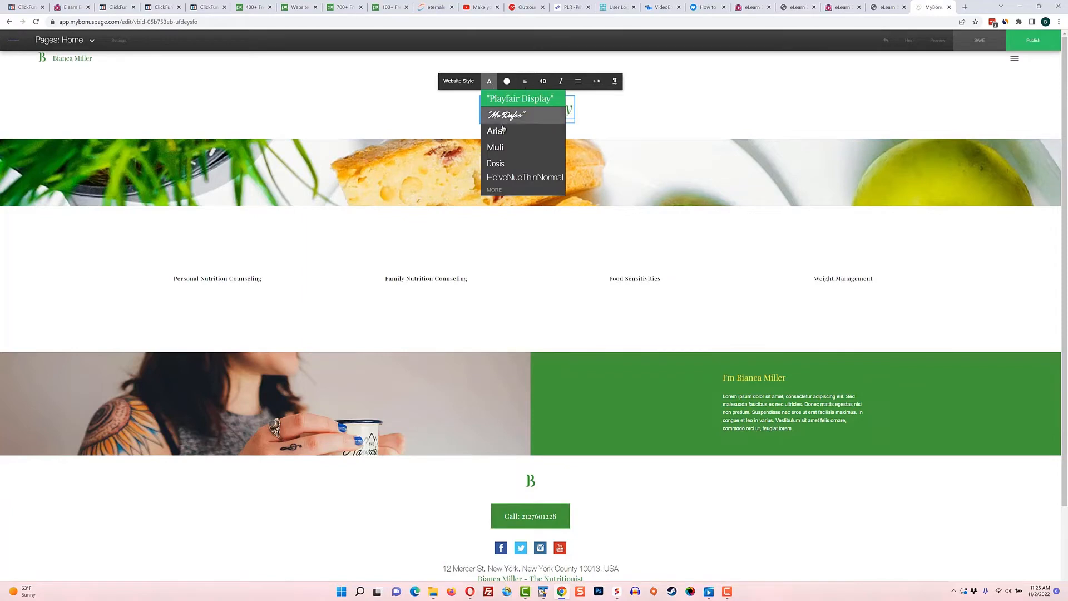
left_click(512, 113)
mouse_move(506, 85)
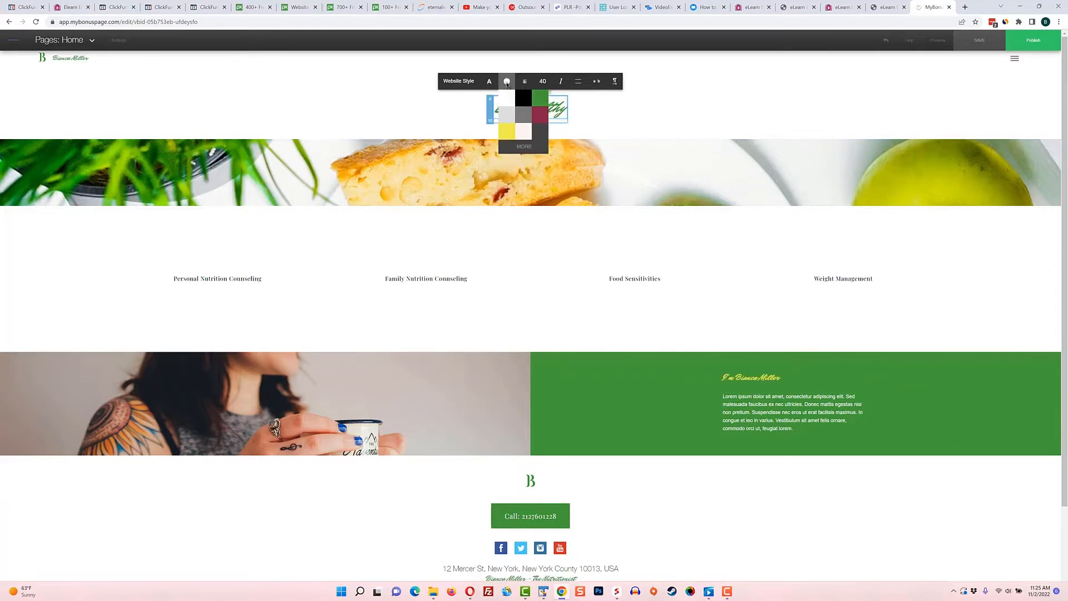
left_click(543, 99)
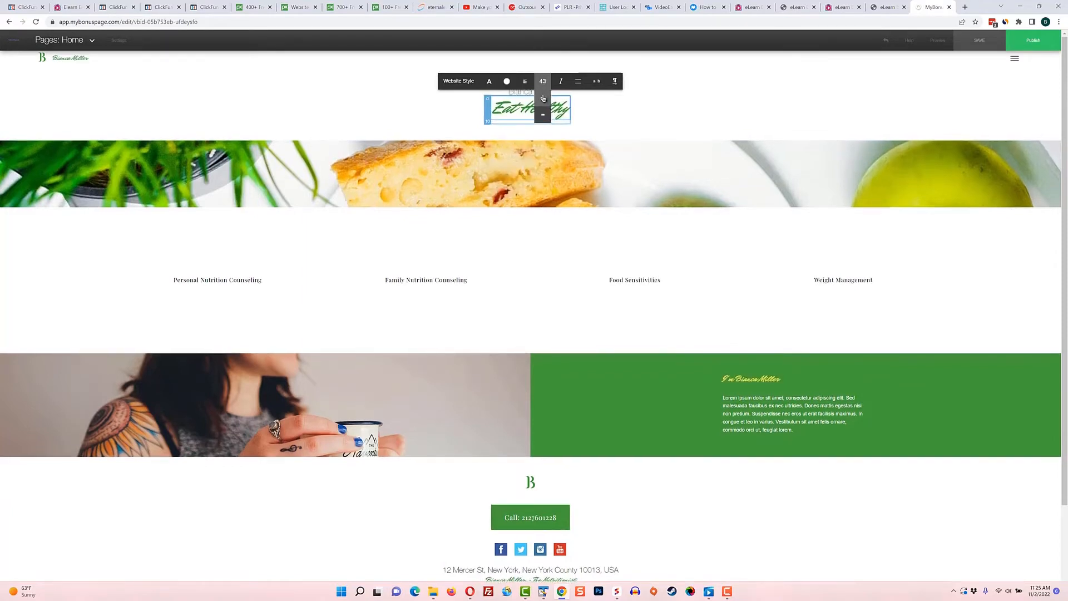
left_click(543, 99)
left_click(543, 99)
left_click(543, 99)
left_click(543, 99)
left_click(542, 99)
left_click(645, 126)
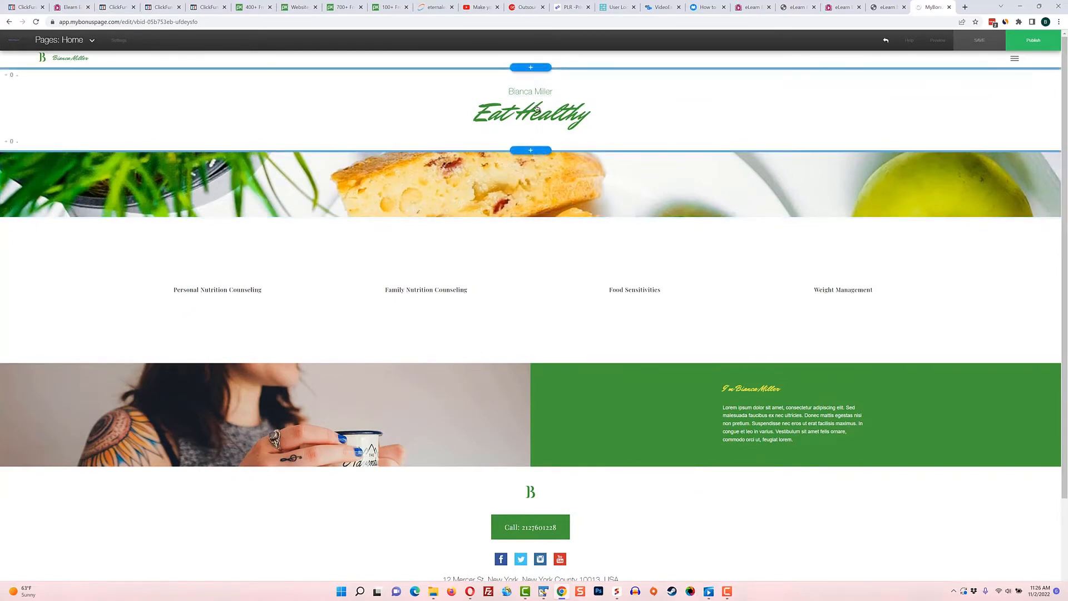
Start adding a new section below the "Eat Healthy" title and browse the Header layouts
left_click(531, 150)
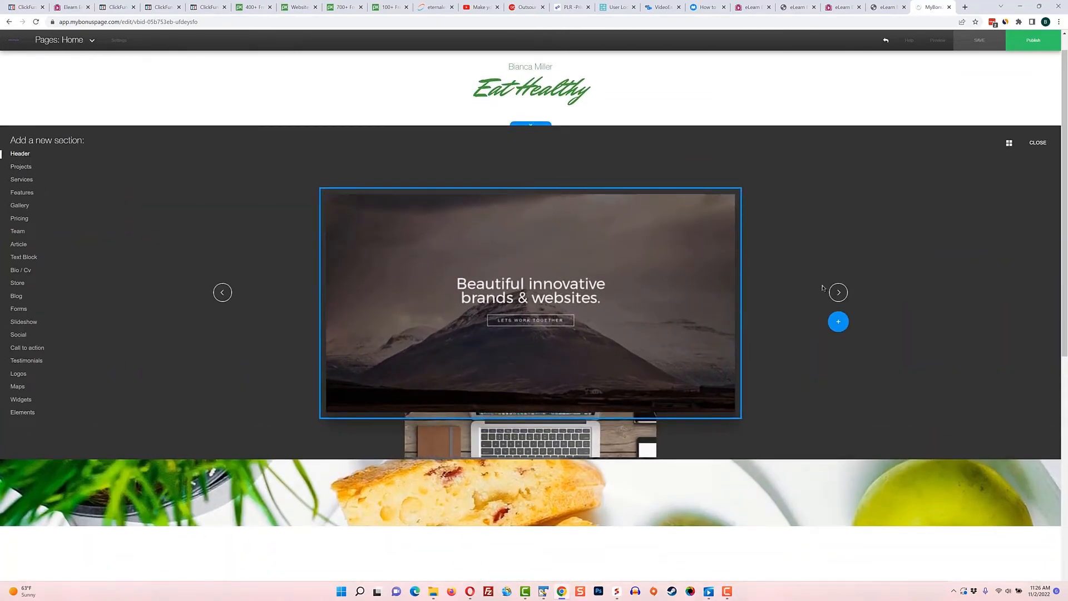
left_click(838, 292)
left_click(839, 292)
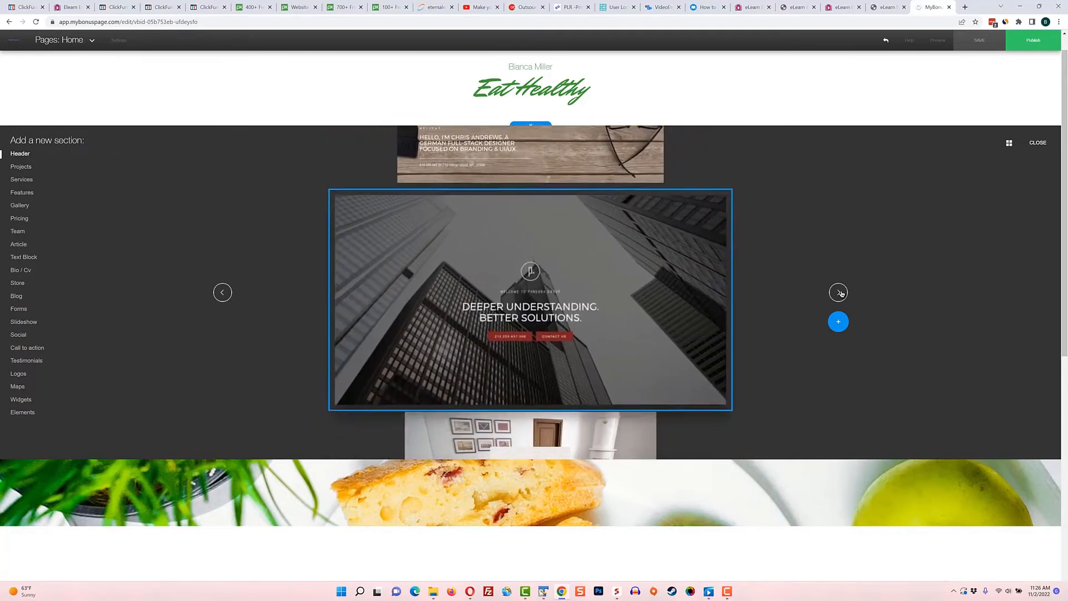
left_click(838, 292)
left_click(838, 292)
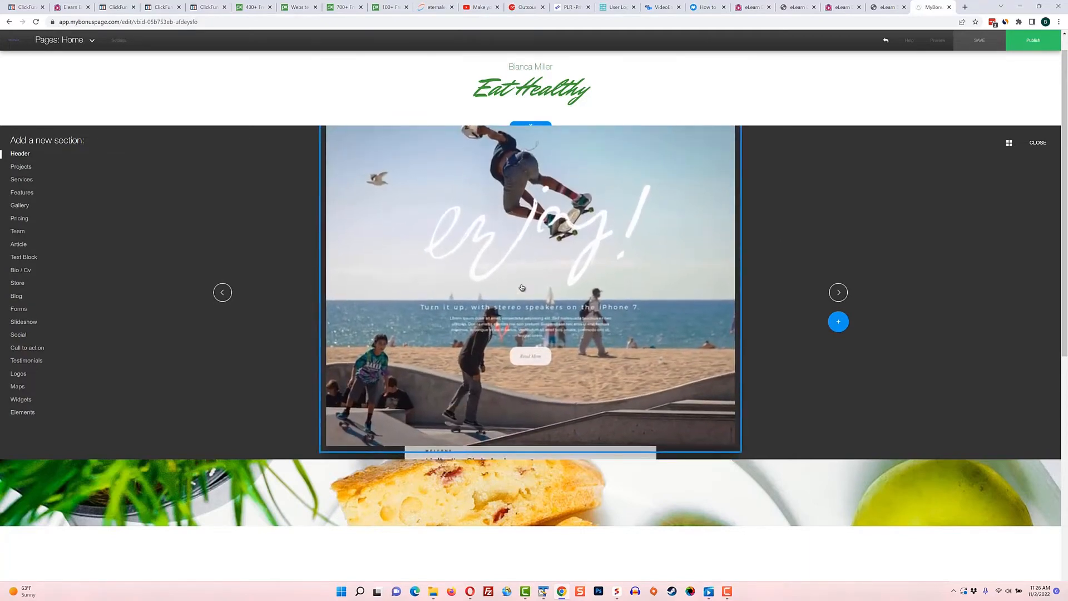
Look through the available Projects section layouts
left_click(27, 170)
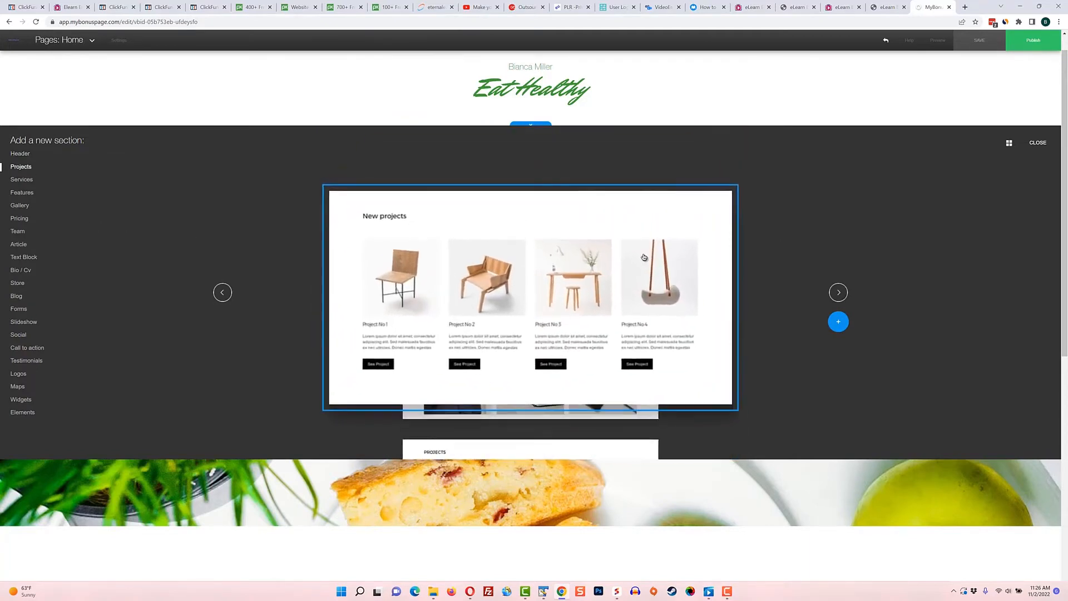
left_click(838, 292)
left_click(838, 292)
left_click(838, 292)
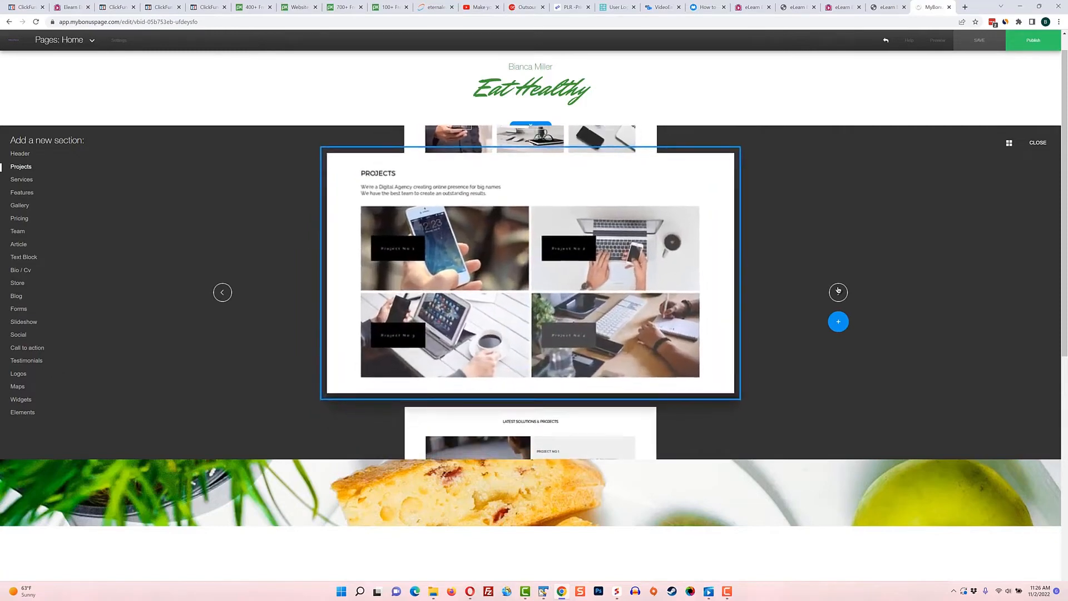
left_click(838, 292)
Browse the Services, Features and Gallery section layouts
left_click(21, 179)
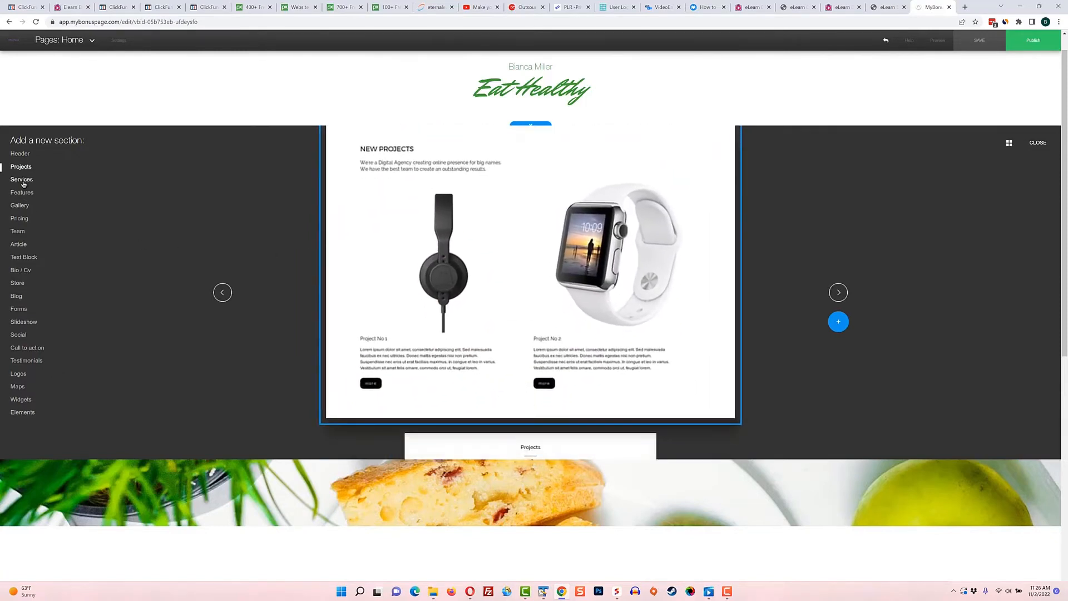
left_click(837, 292)
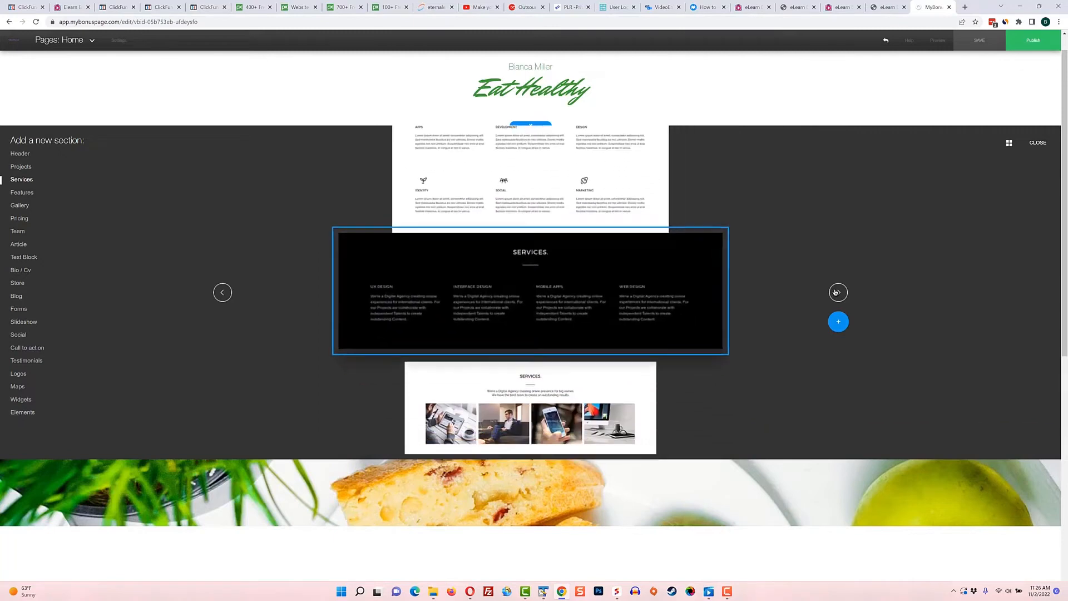
left_click(22, 192)
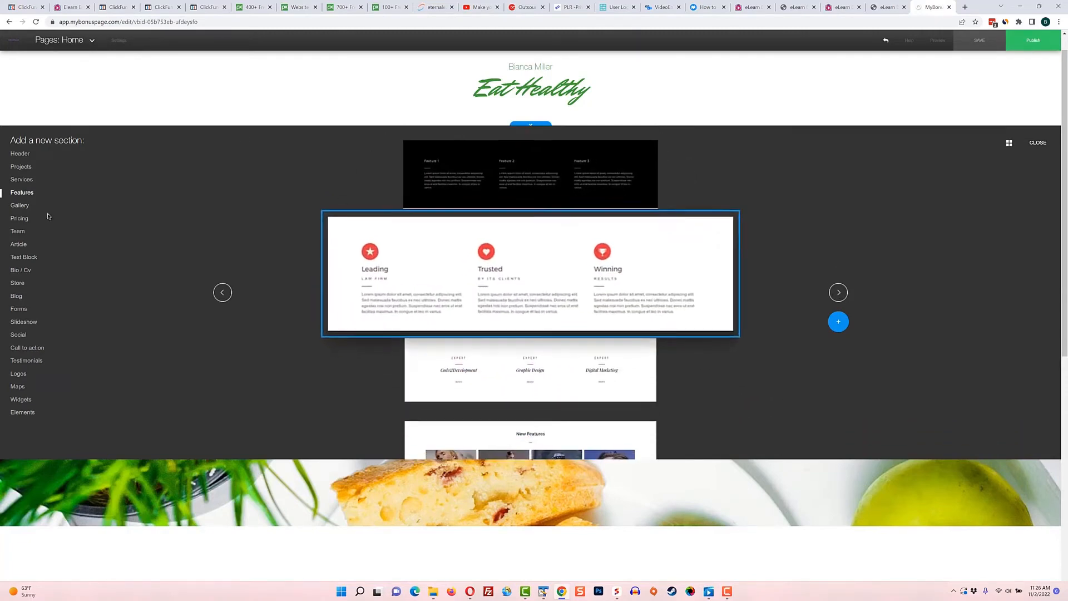
left_click(838, 292)
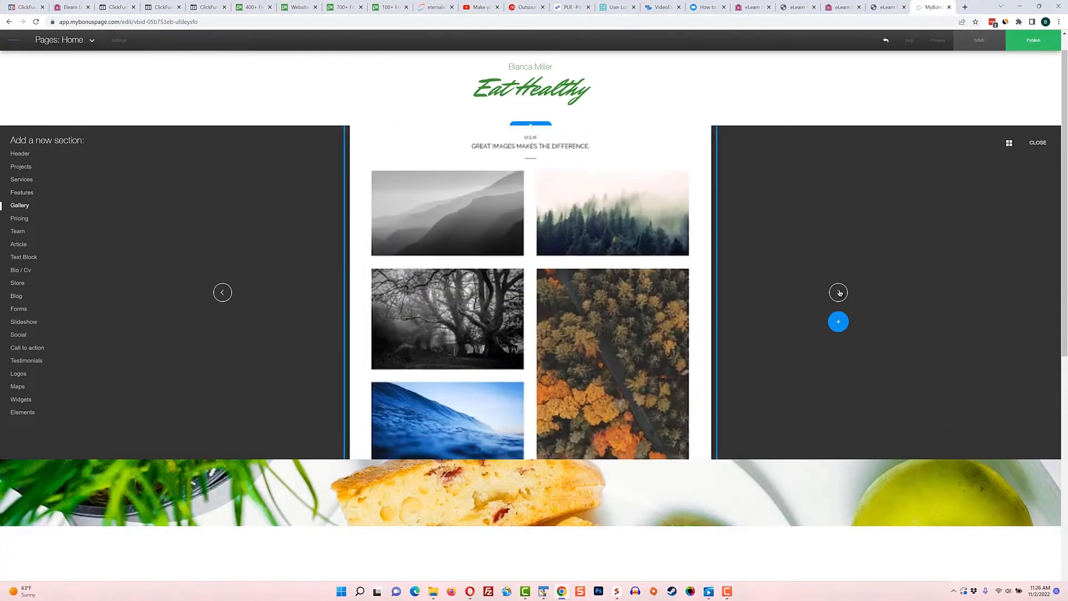
left_click(839, 292)
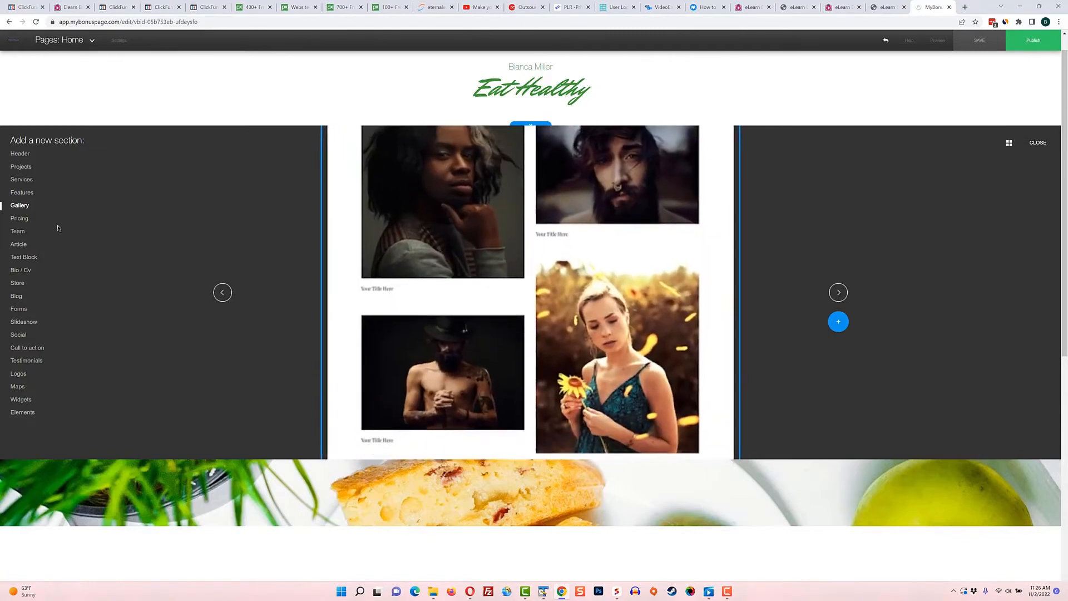
Examine the section layouts for Pricing, Team, Article, Text Block and Bio / Cv
left_click(19, 218)
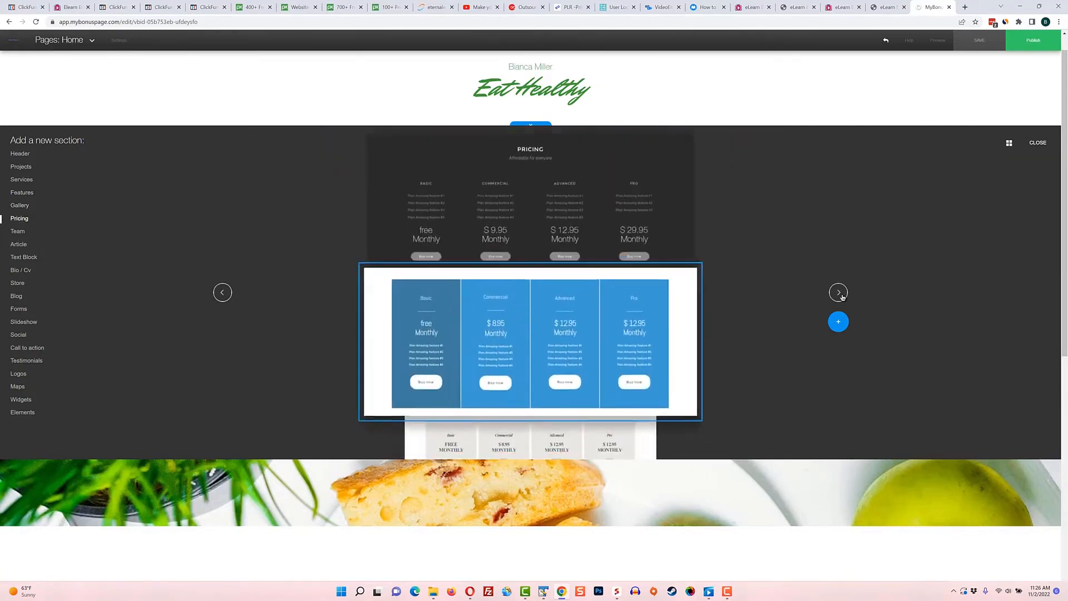
left_click(19, 232)
left_click(840, 292)
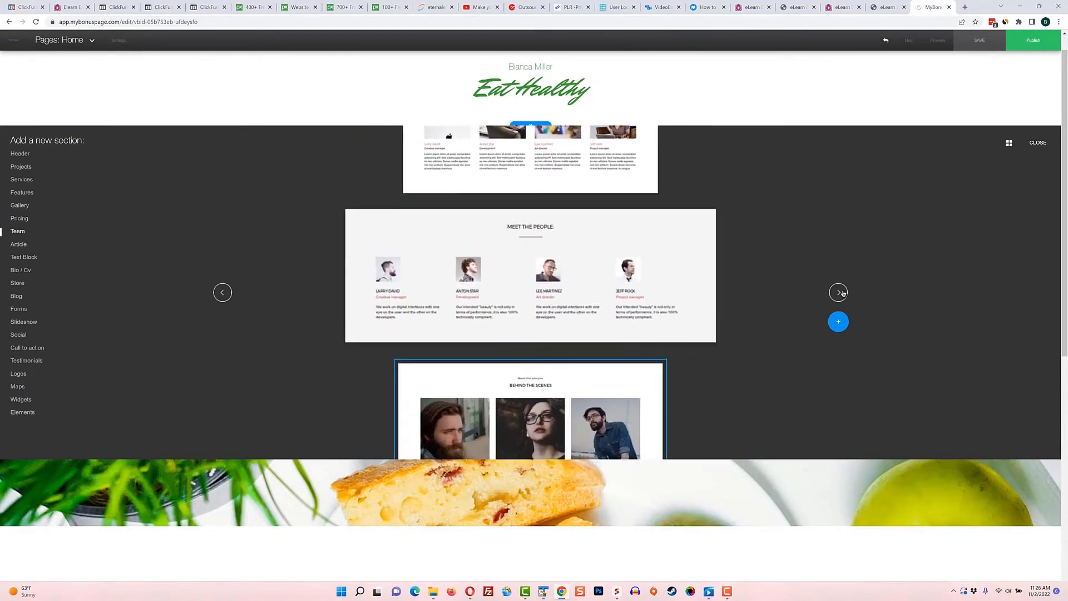
left_click(18, 245)
left_click(26, 260)
left_click(27, 272)
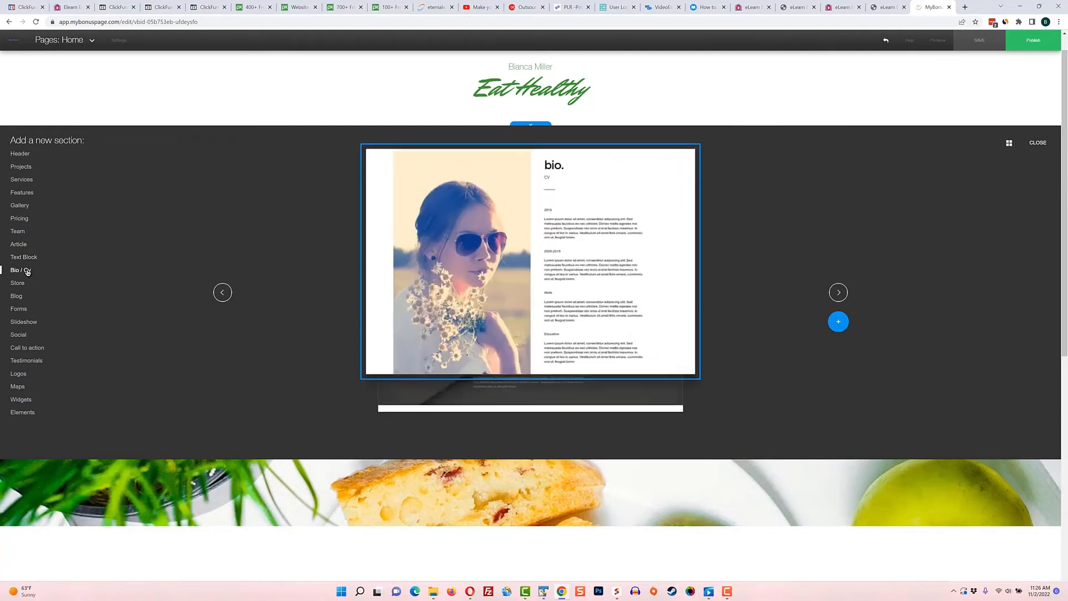
Preview the Store, Blog, Forms, Slideshow and Social section layouts
left_click(23, 285)
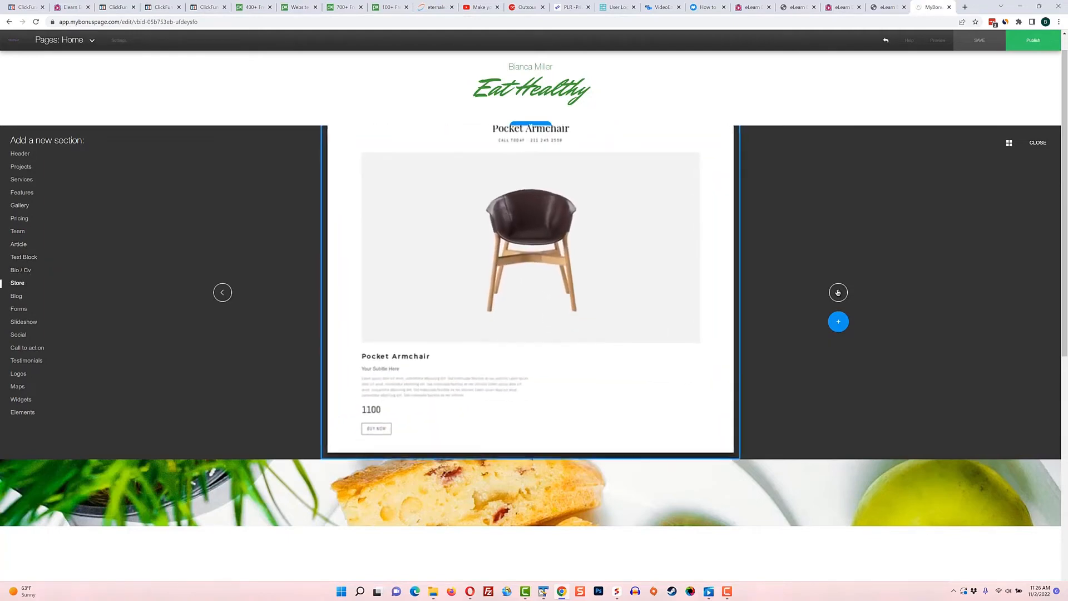
left_click(22, 298)
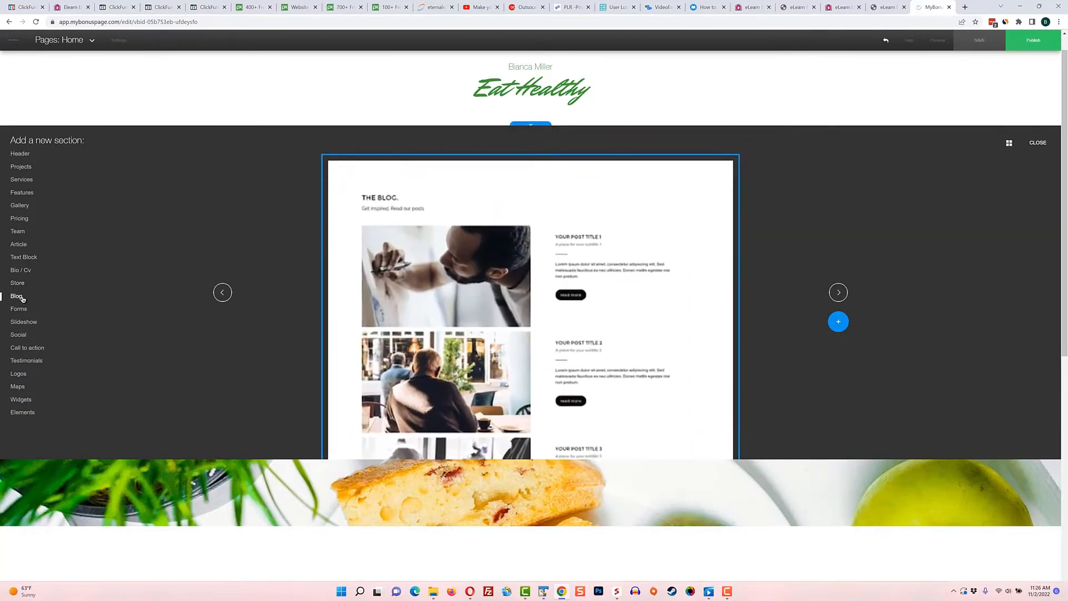
left_click(19, 309)
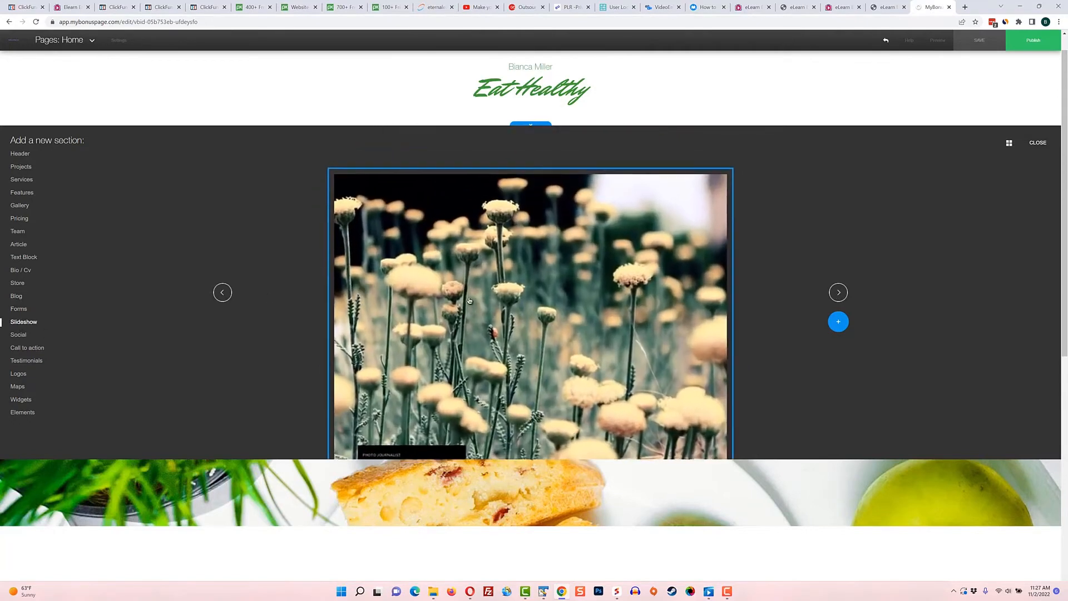
left_click(839, 292)
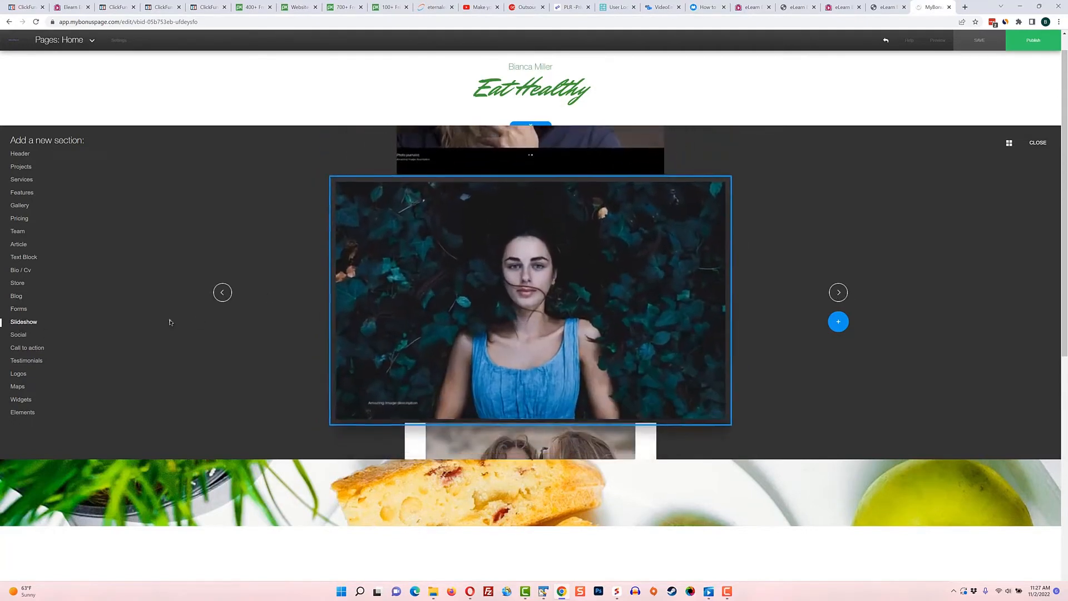
left_click(18, 335)
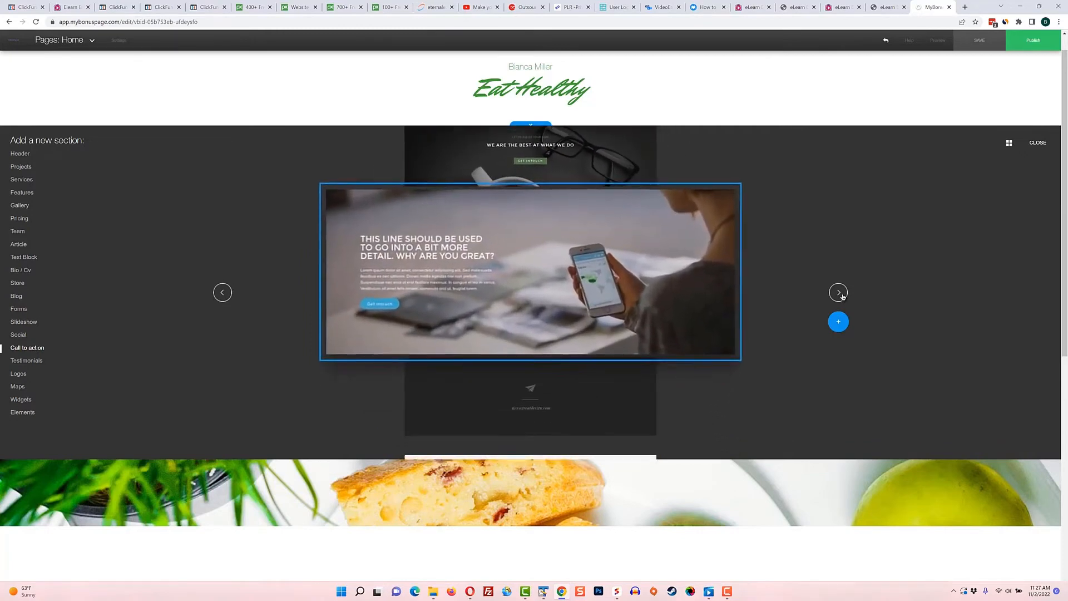
Look over the Testimonials, Logos and Maps section layouts
left_click(33, 361)
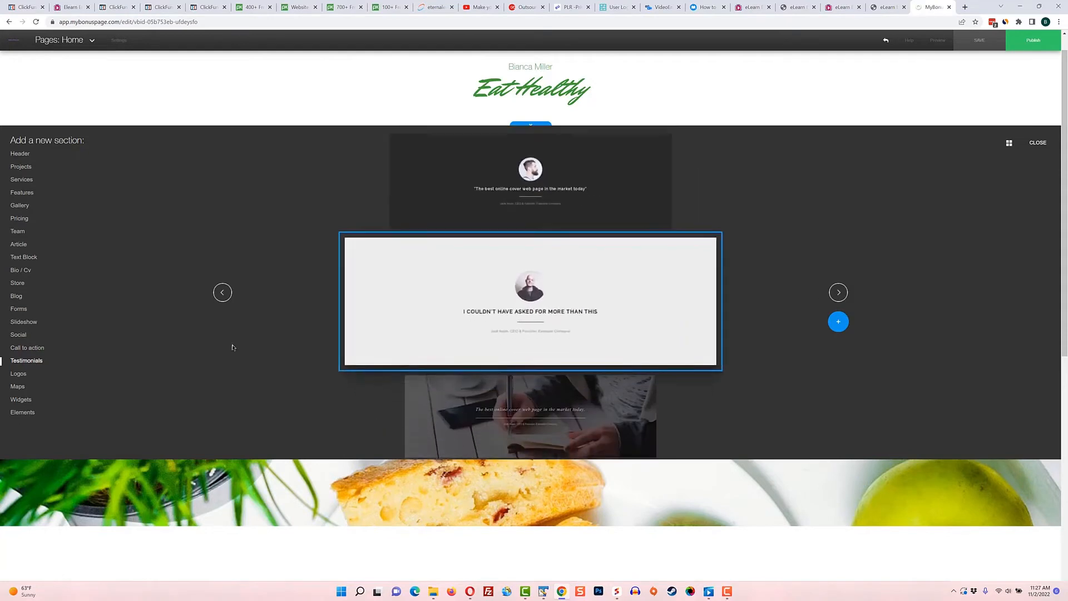
left_click(17, 375)
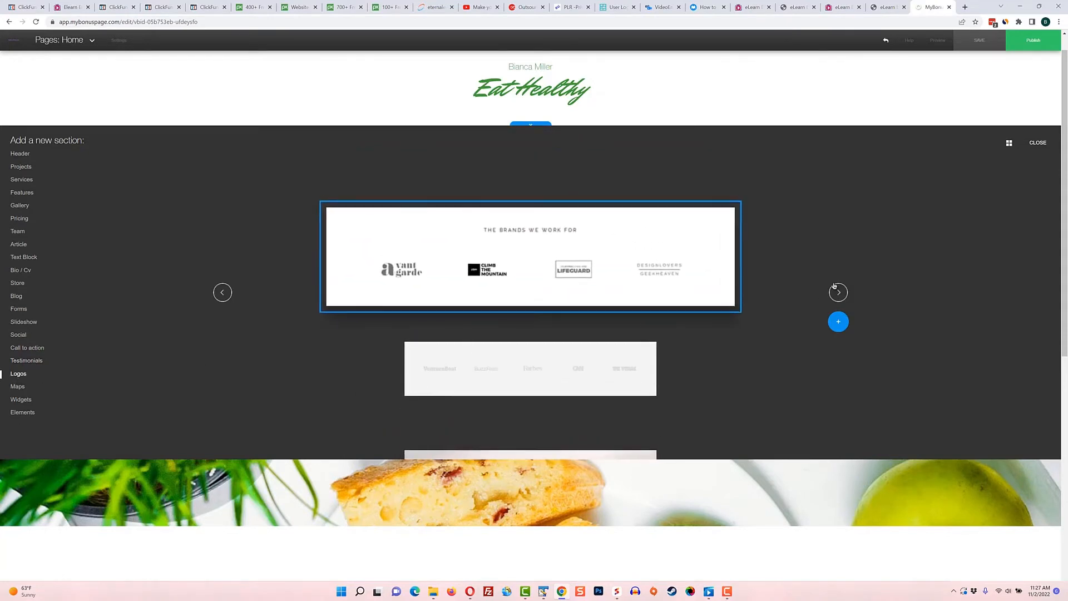
left_click(838, 292)
left_click(837, 292)
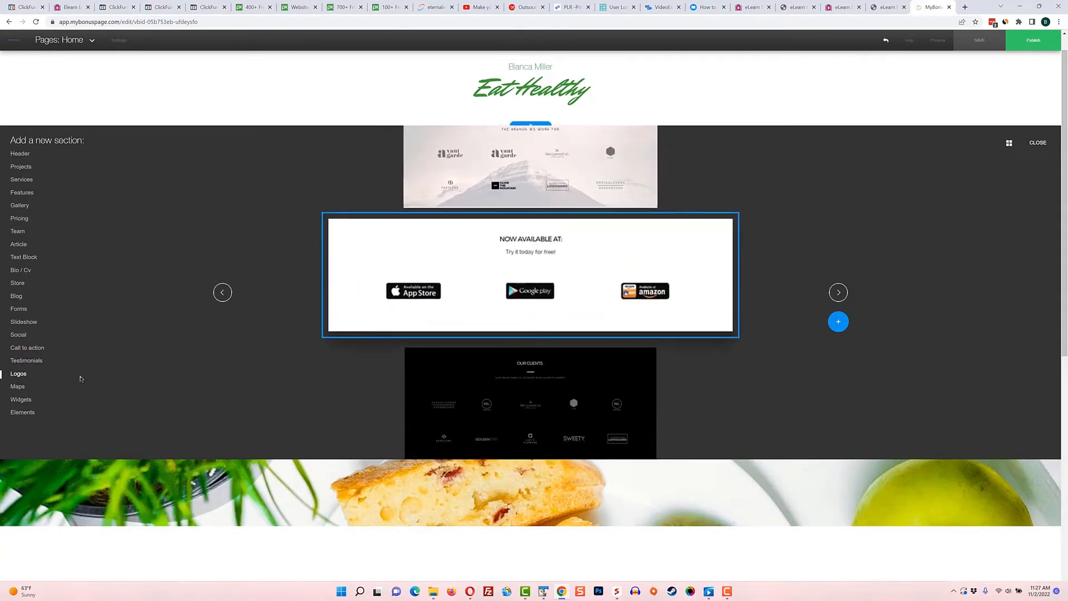
left_click(17, 387)
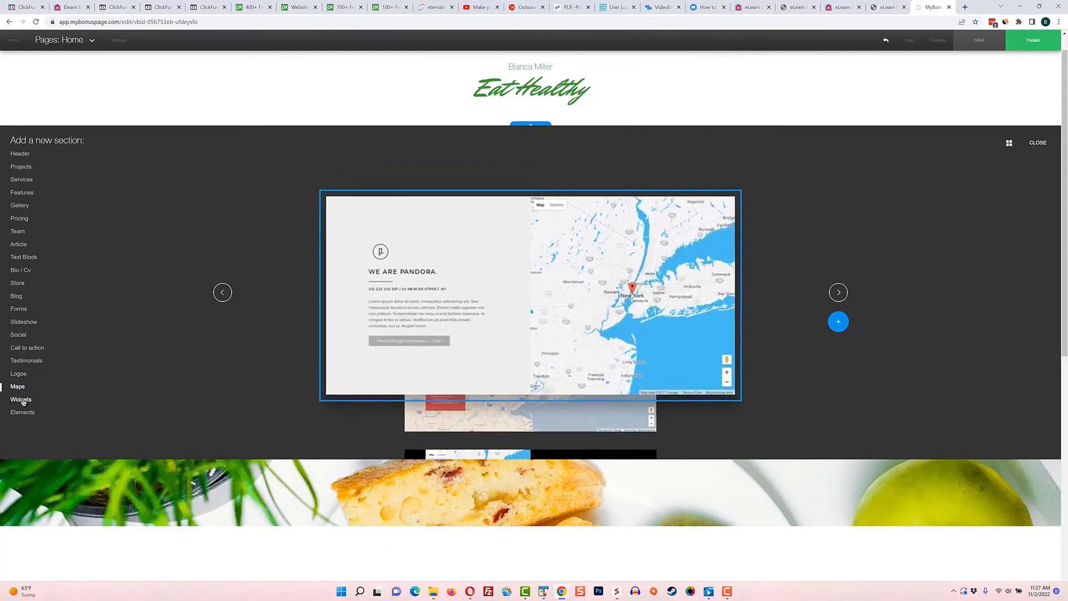
Browse the Widgets section layouts and view the individual Elements that can be added
left_click(21, 399)
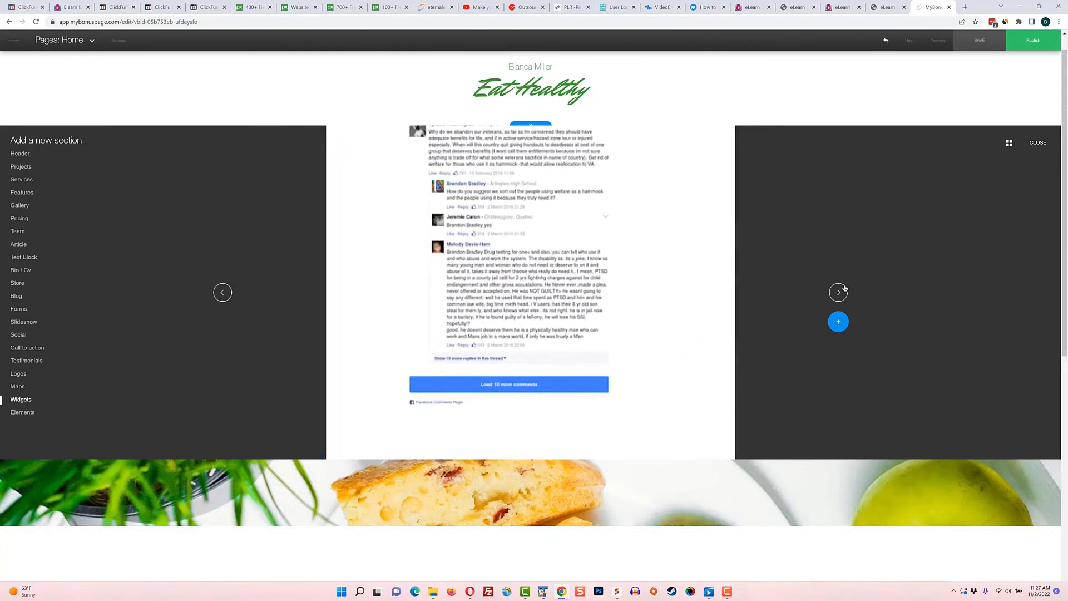
left_click(843, 288)
left_click(843, 288)
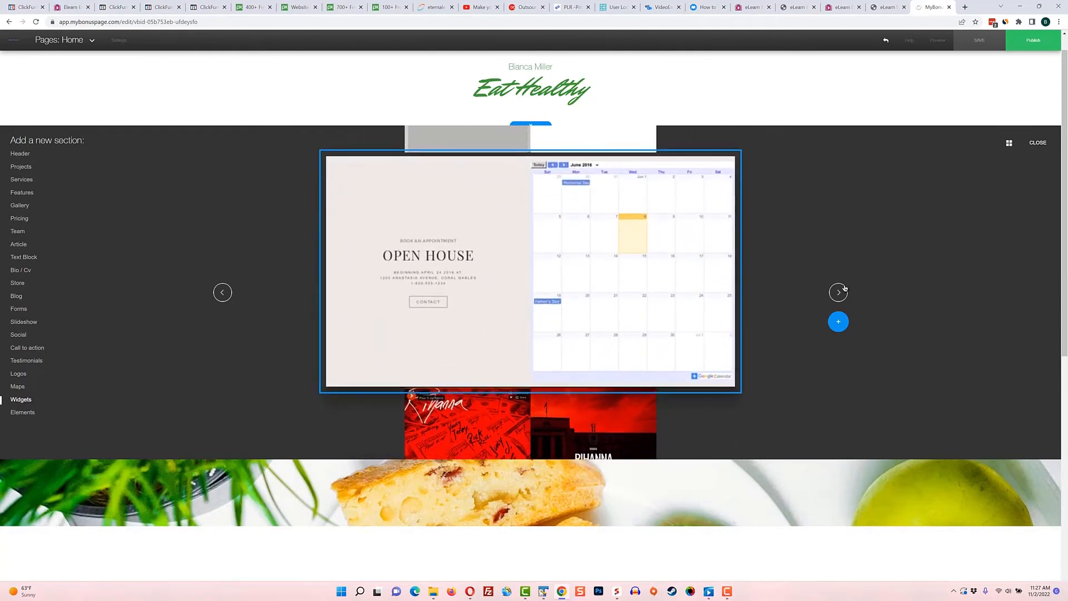
left_click(844, 288)
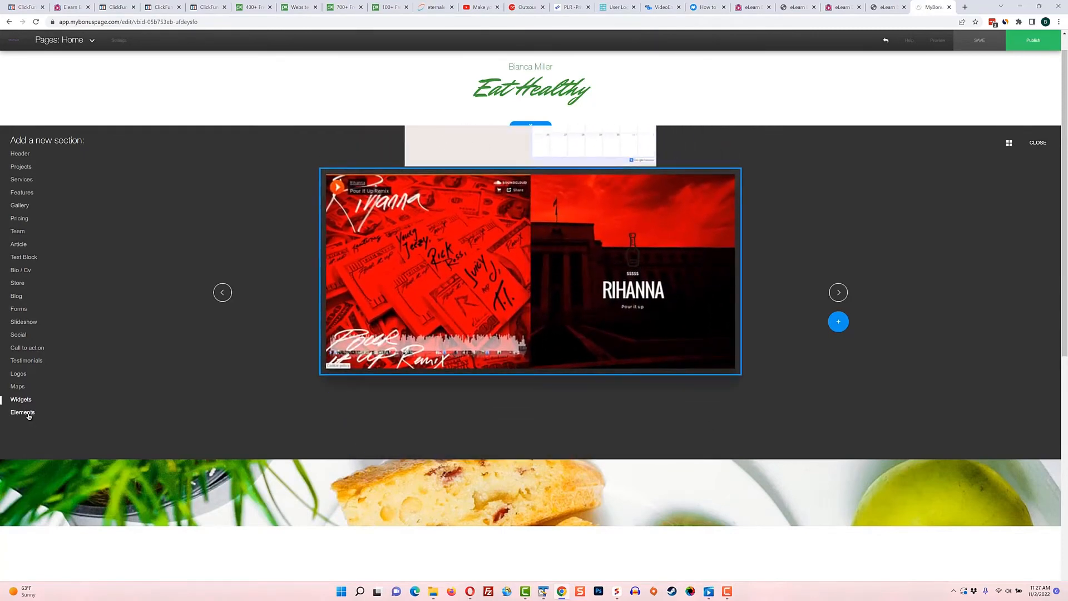
left_click(25, 412)
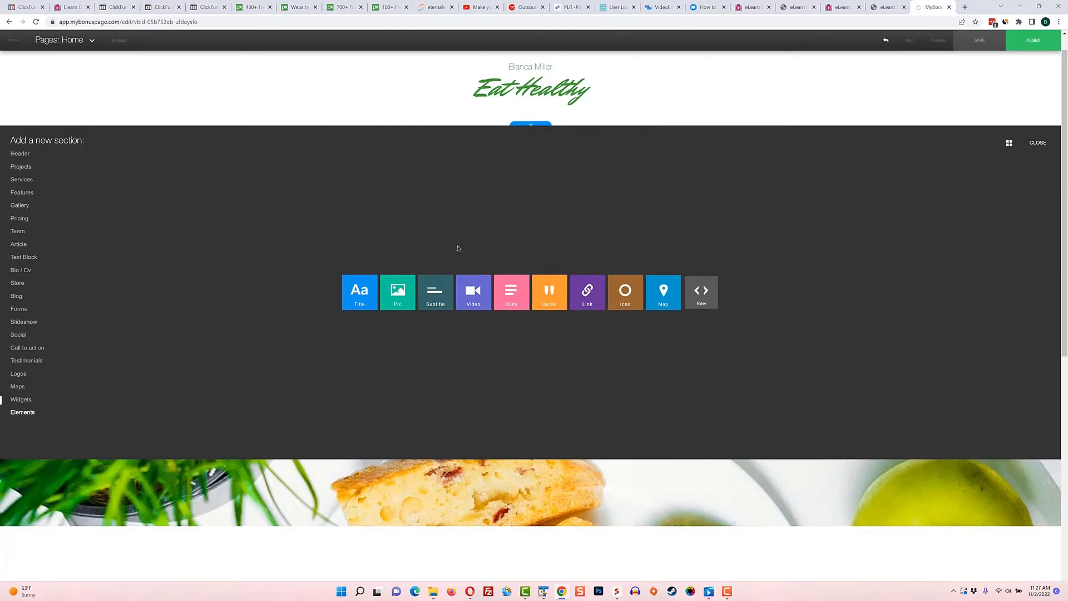
Insert the Boutique Shop layout from the Store sections below the "Eat Healthy" title without opening the store dashboard
left_click(21, 155)
left_click(23, 193)
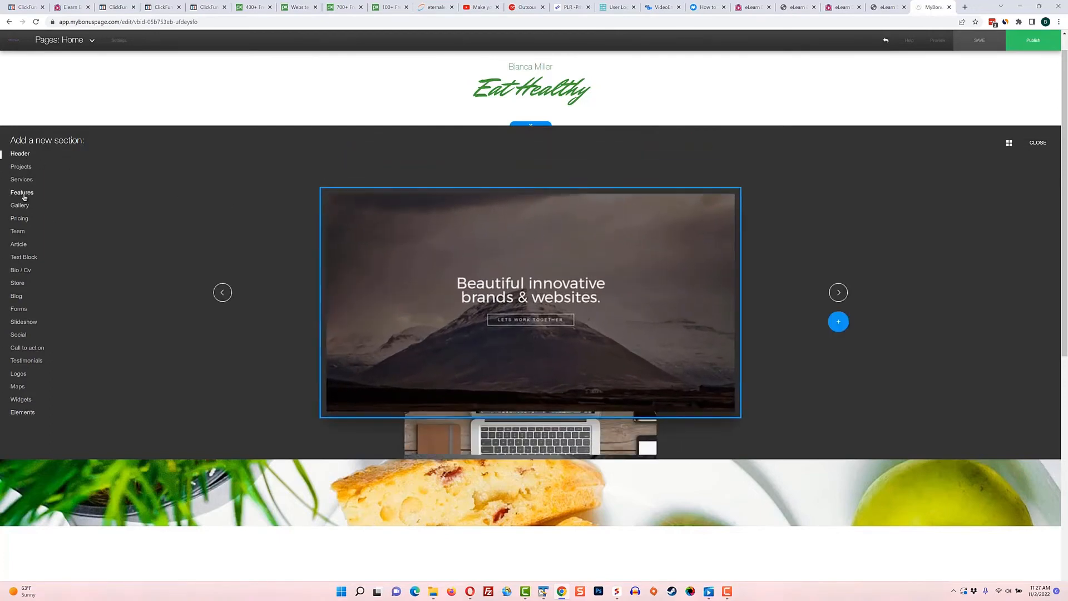
left_click(18, 284)
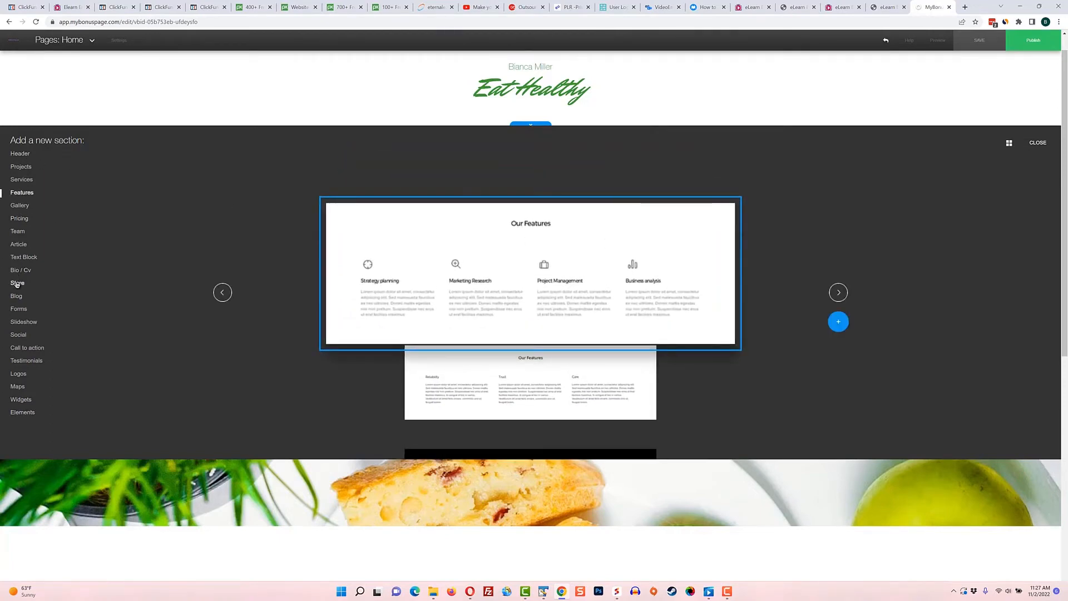
left_click(839, 292)
left_click(631, 272)
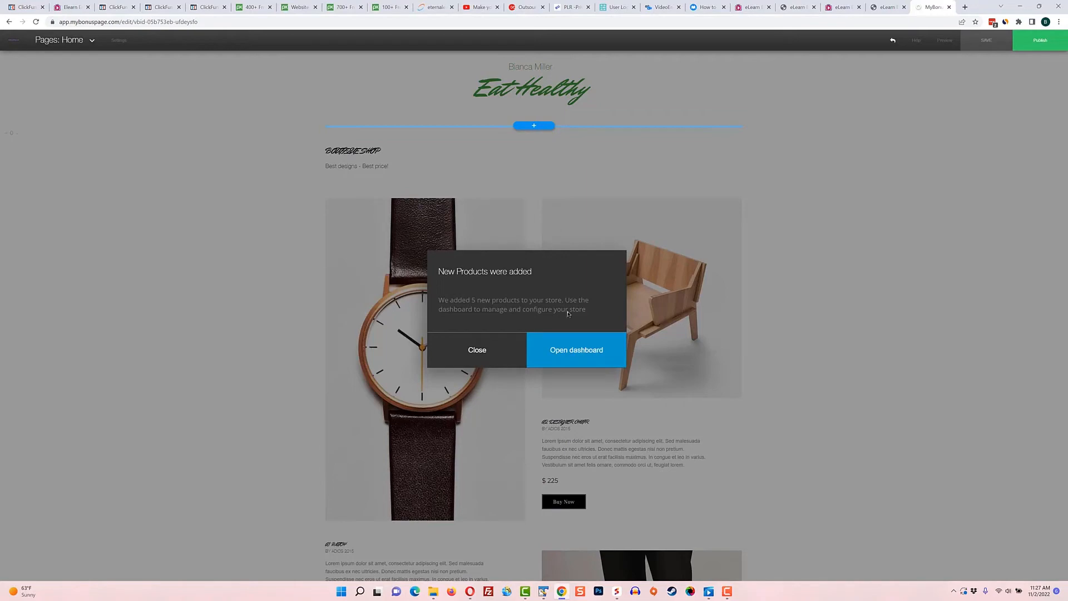
left_click(486, 349)
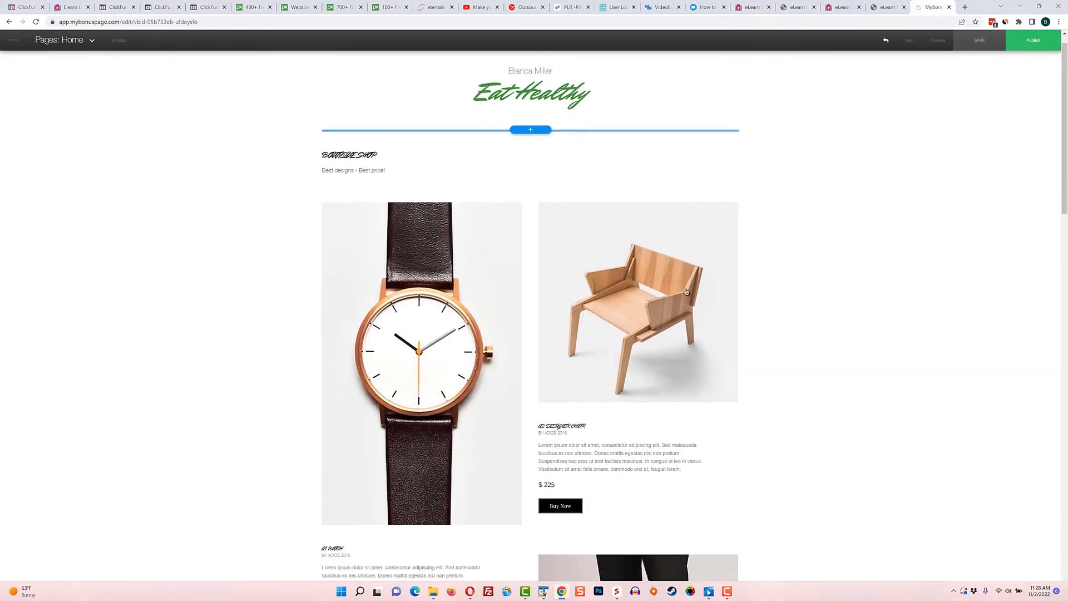
Review the product listings in the Boutique Shop section down to the sections that follow it
scroll(686, 292, "down", 15)
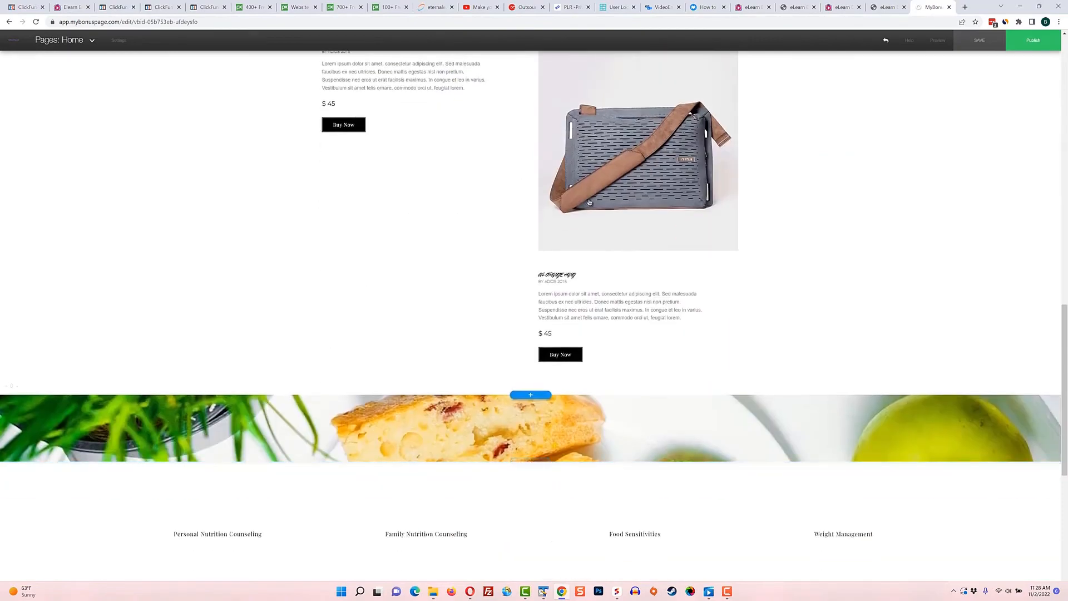
scroll(627, 289, "down", 4)
scroll(627, 291, "up", 19)
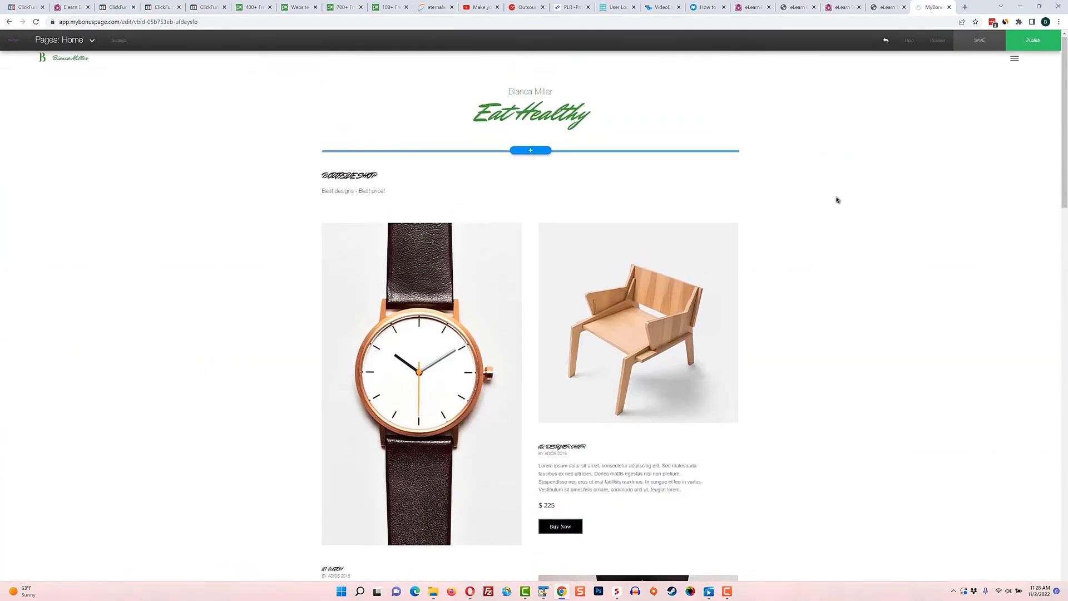
scroll(815, 242, "down", 20)
scroll(817, 243, "up", 8)
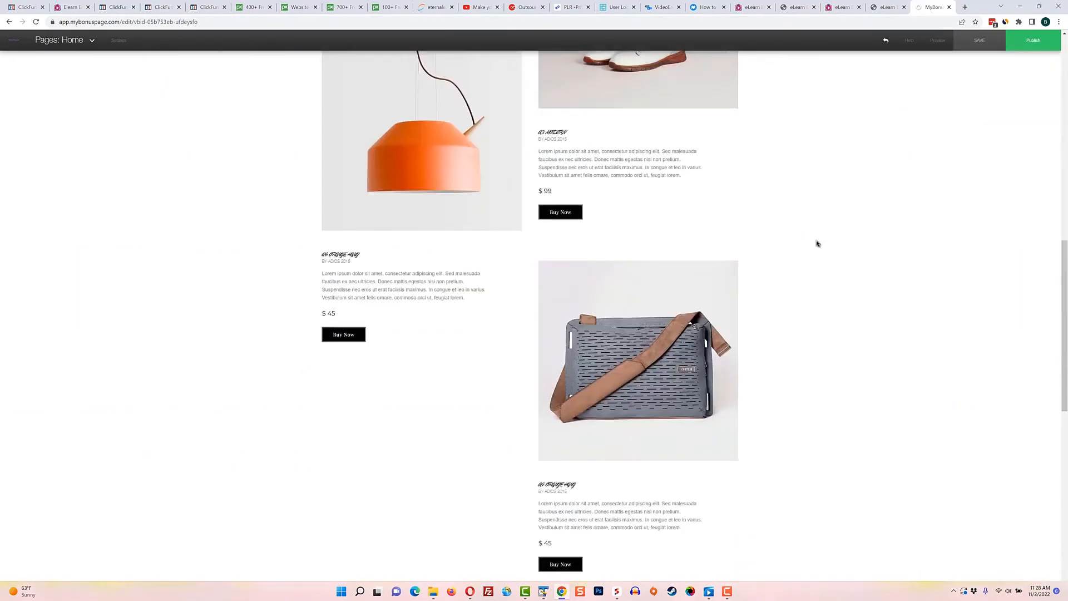
scroll(816, 243, "up", 12)
Open the Site Settings of the "Better Body. Better Life." fitness trainer template at the style options
left_click(751, 384)
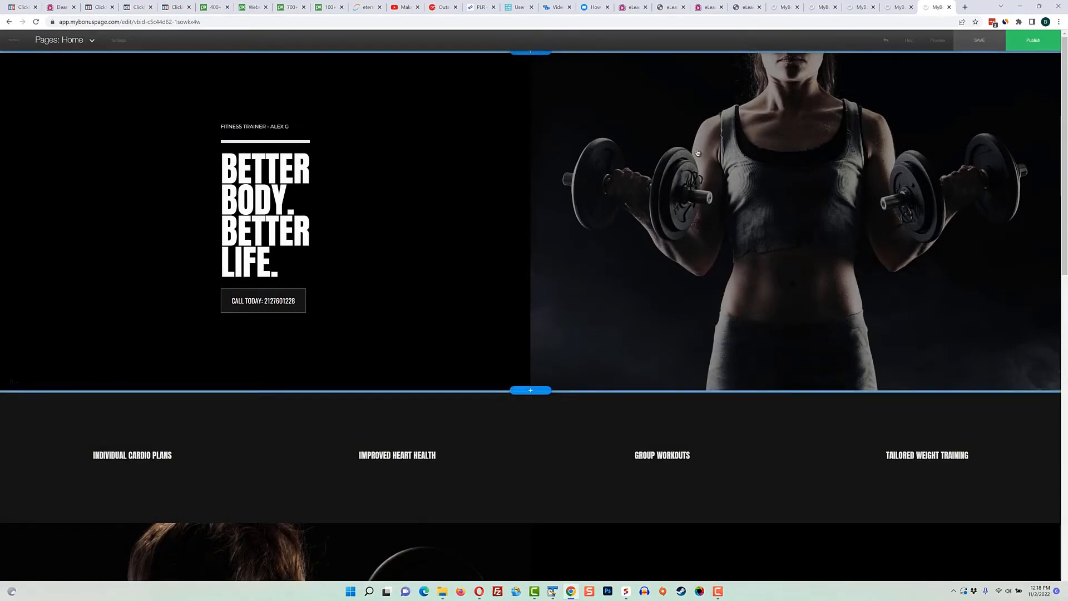
left_click(118, 40)
left_click(207, 86)
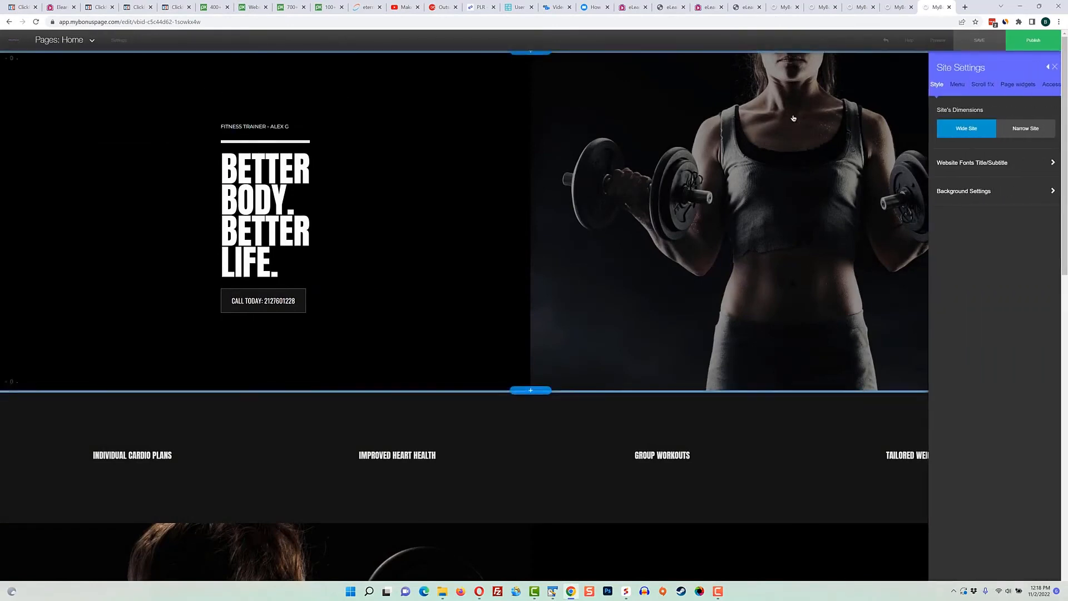
Set the site's dimensions to Narrow Site and check the page down to the features section
left_click(1042, 137)
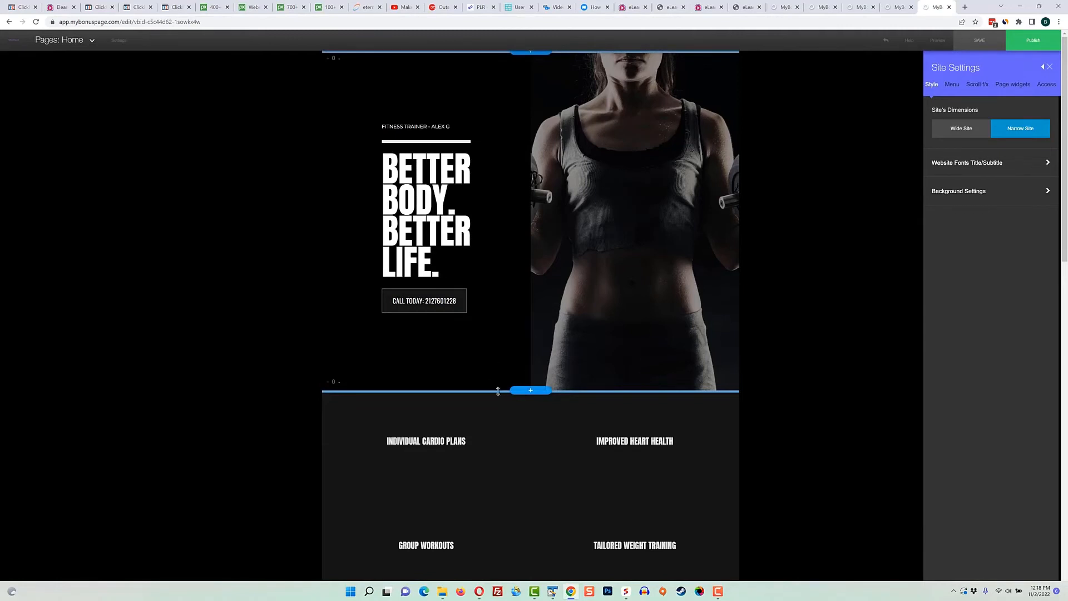
scroll(497, 391, "down", 1)
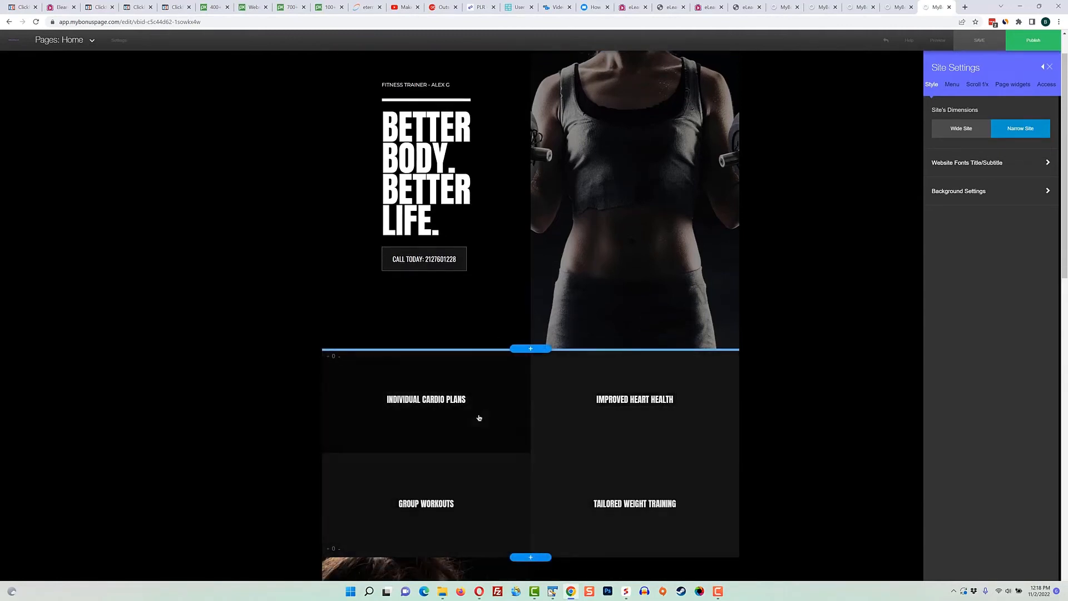
Add a Video element to the "Individual Cardio Plans" item
left_click(482, 389)
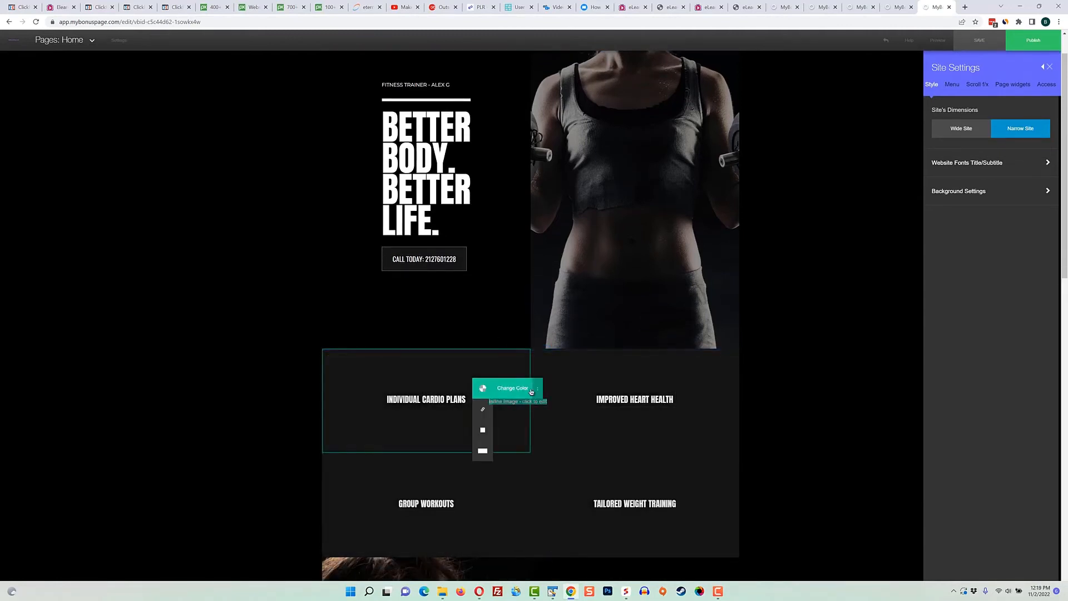
left_click(584, 388)
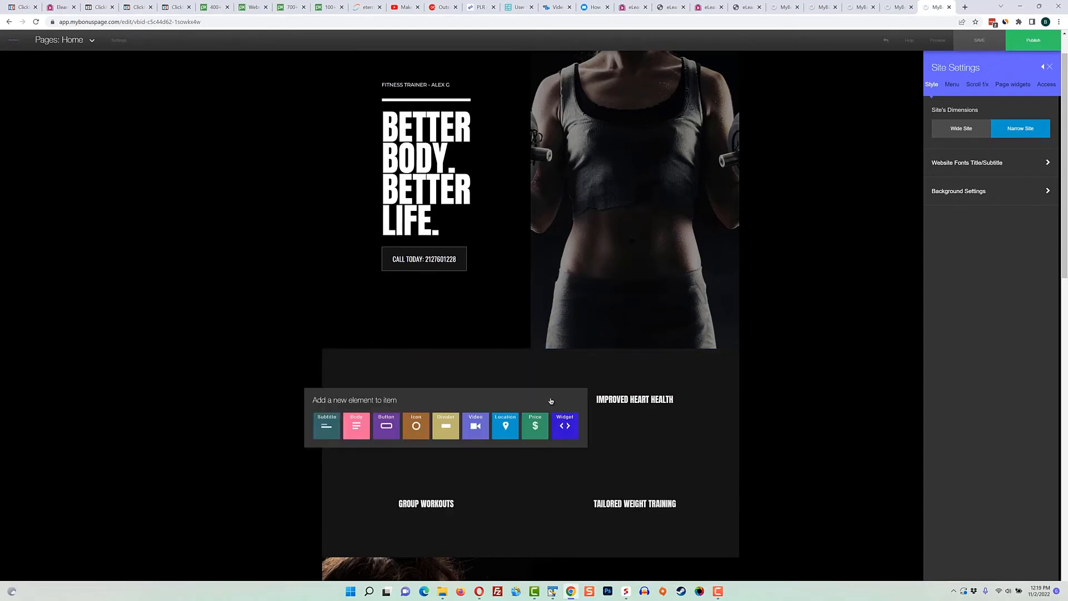
left_click(484, 430)
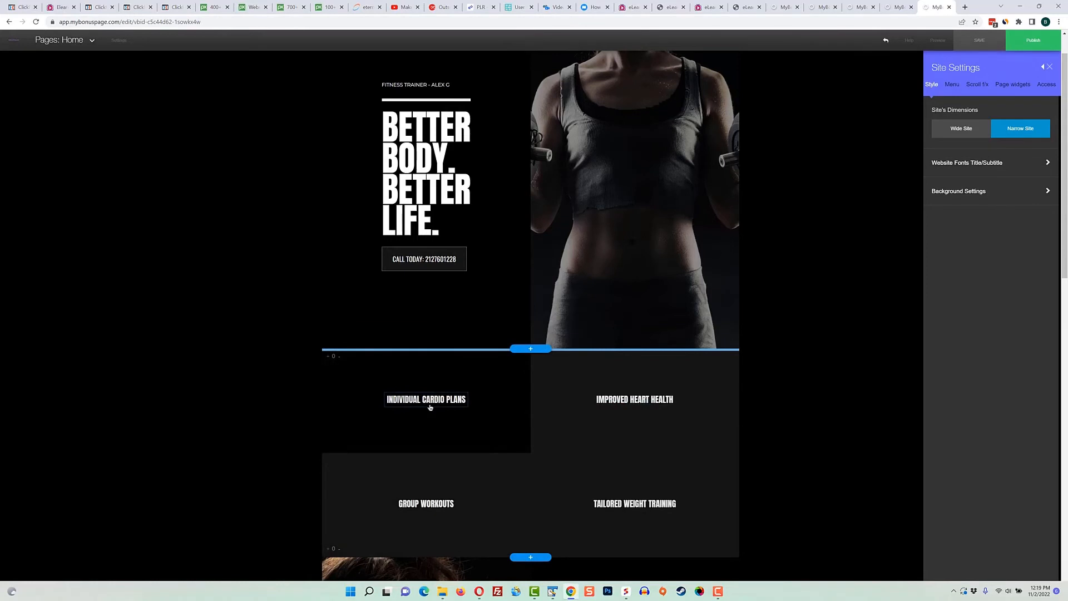
Open the settings of the "Individual Cardio Plans" video and view its Filters and Opacity & Color options
left_click(502, 409)
left_click(527, 389)
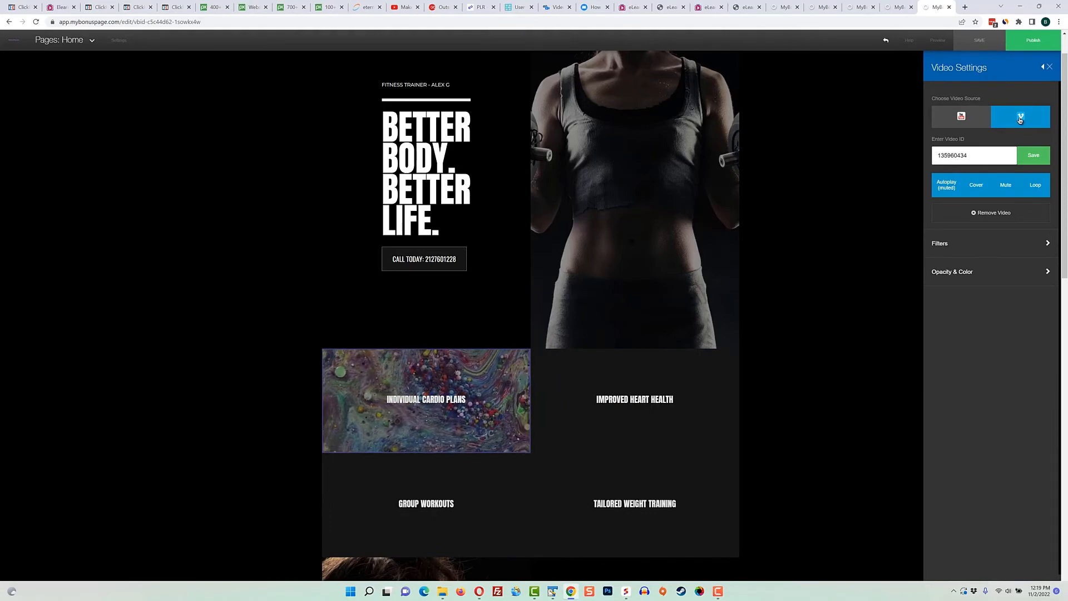
left_click(1046, 243)
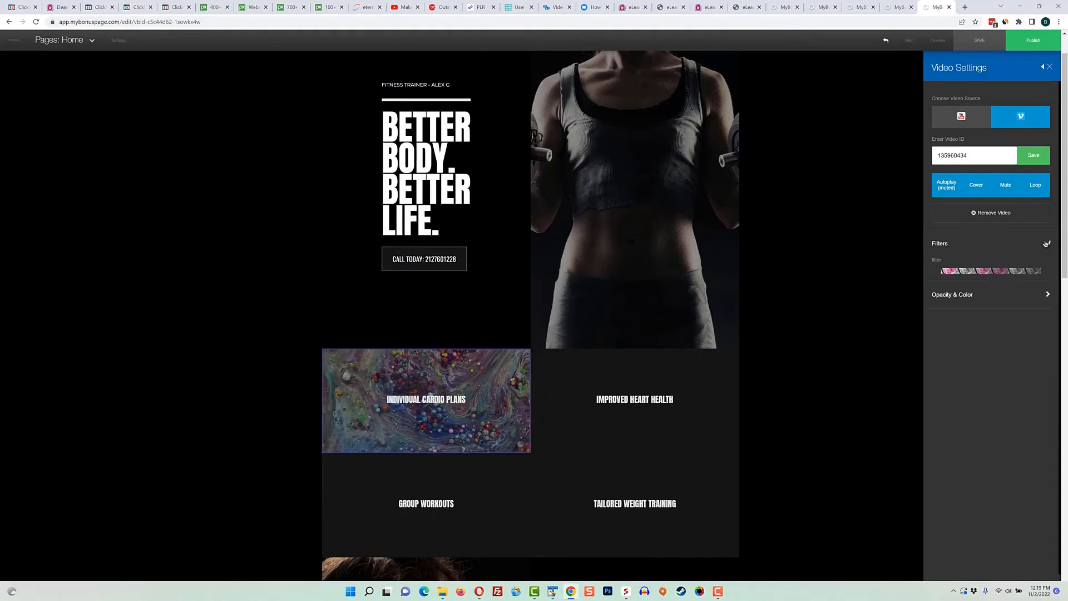
left_click(1044, 320)
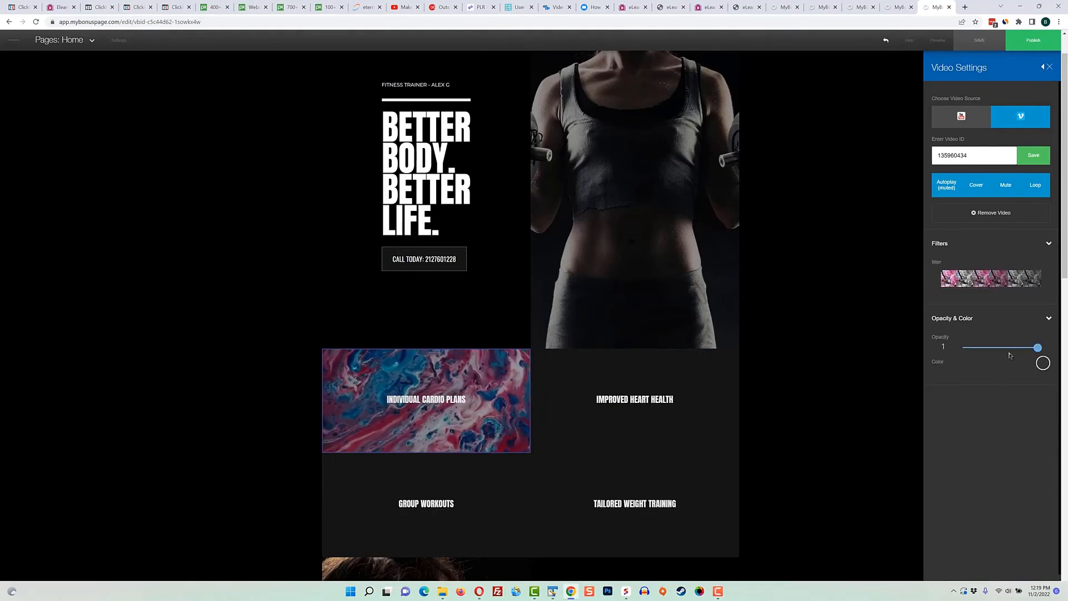
left_click(541, 449)
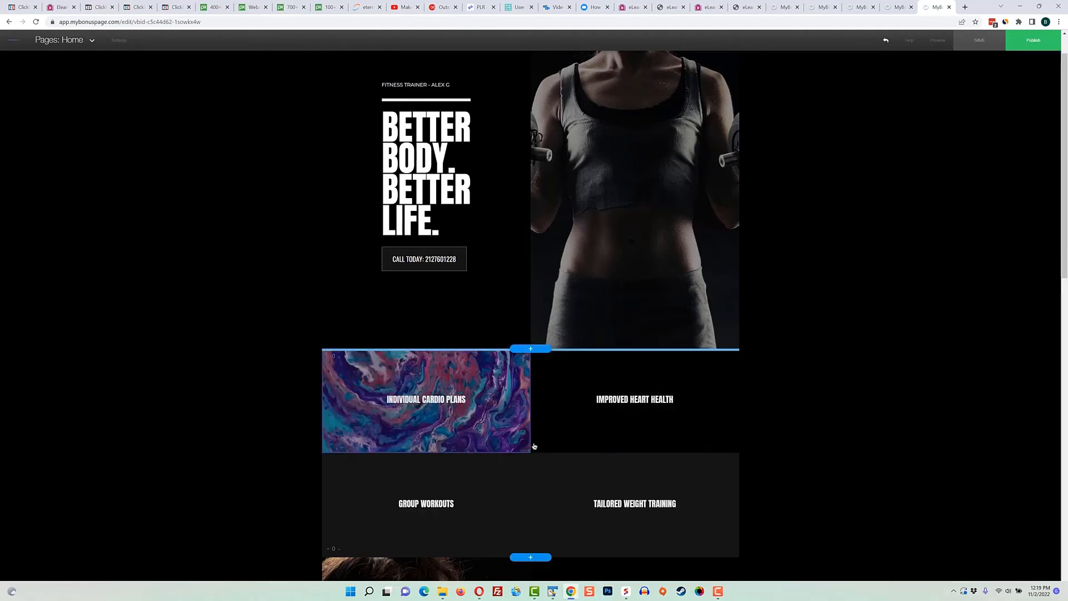
Open the item settings of "Individual Cardio Plans" and view the section options of its Features section
left_click(516, 406)
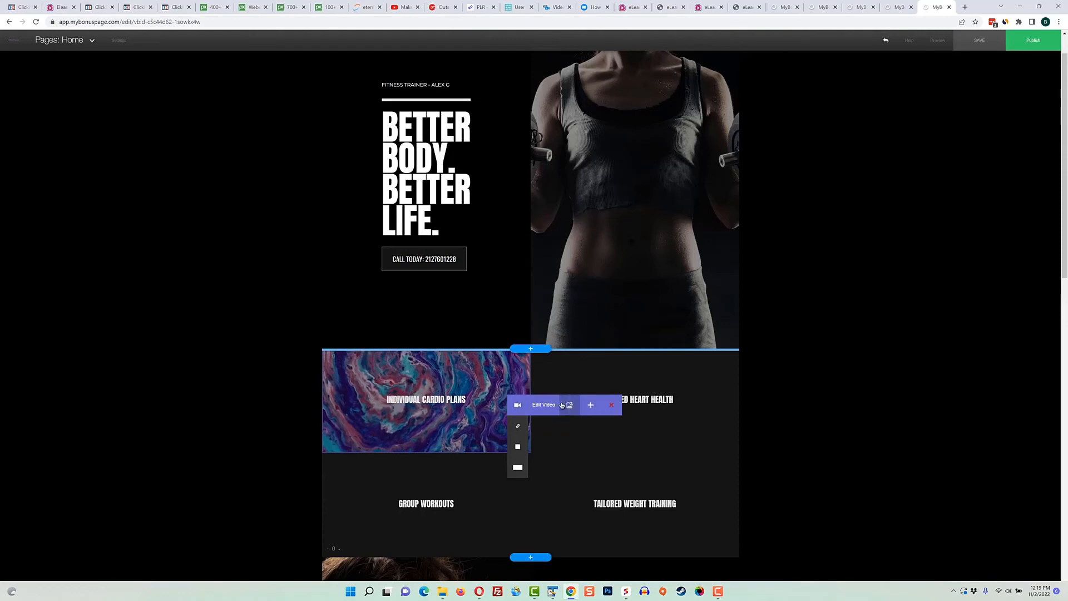
mouse_move(574, 452)
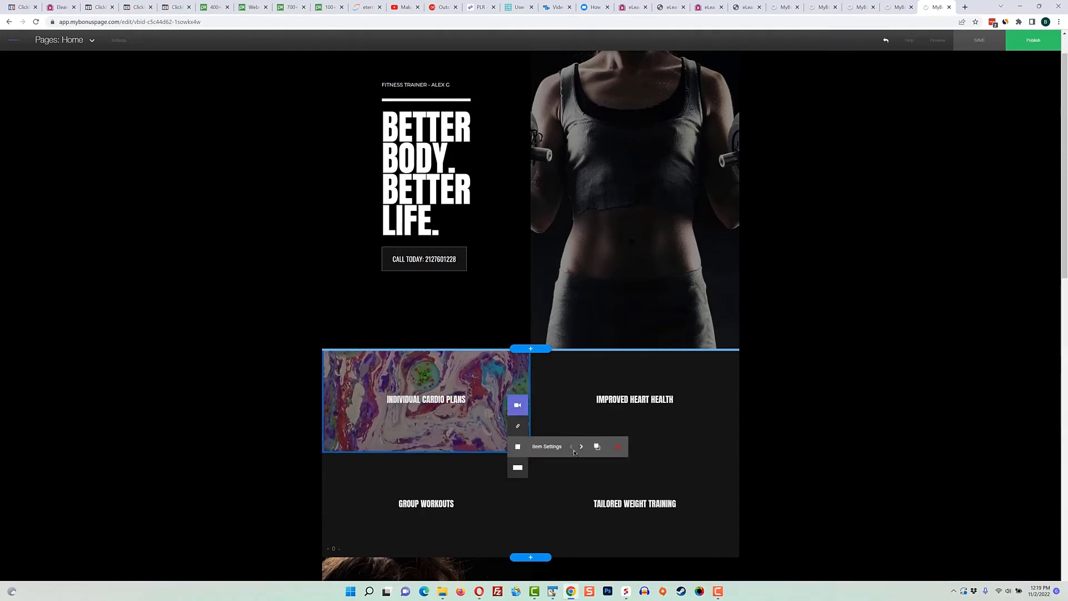
left_click(545, 446)
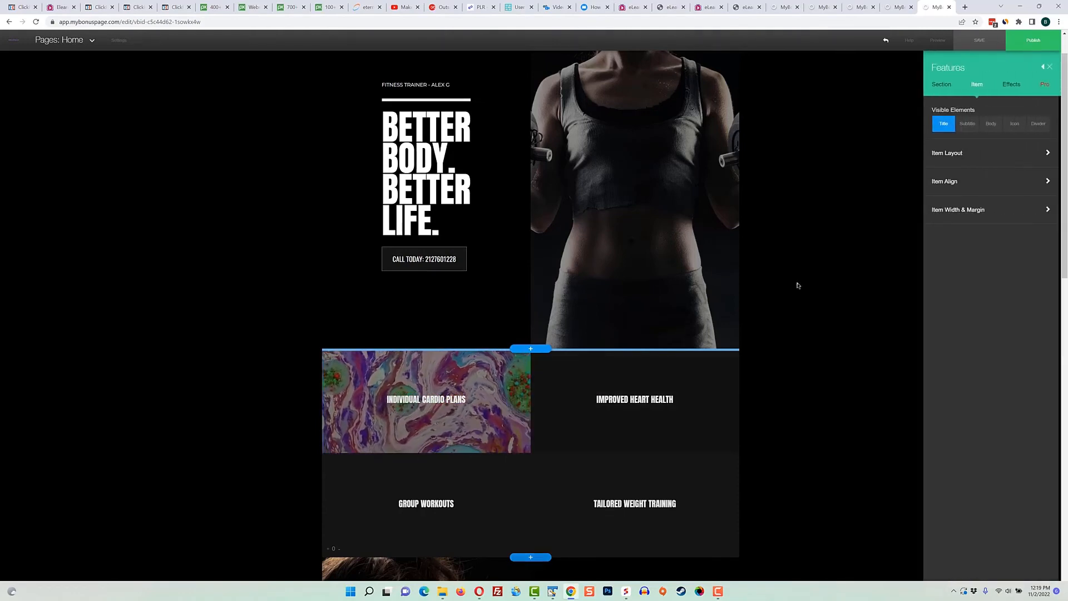
left_click(947, 88)
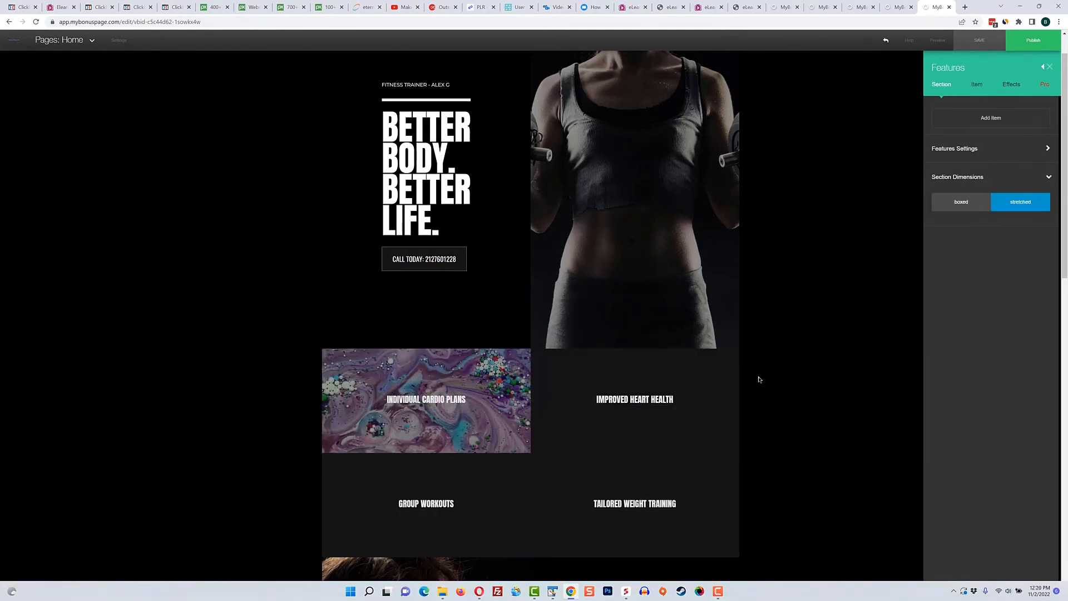
Open the Media Center for the trainer photo beside the "Better Body. Better Life." title
scroll(758, 378, "up", 1)
left_click(655, 161)
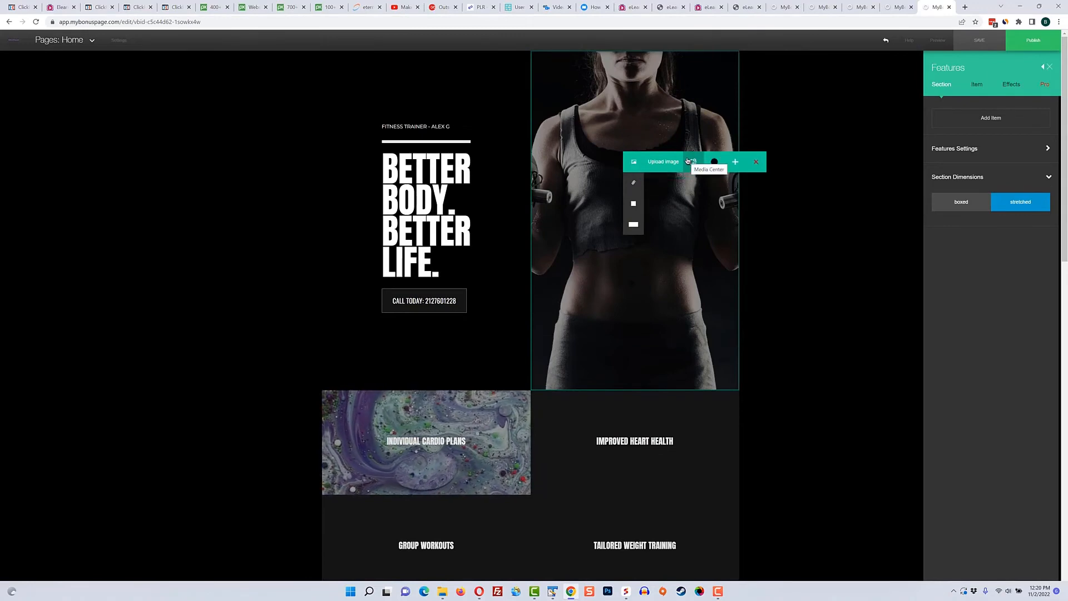
left_click(693, 162)
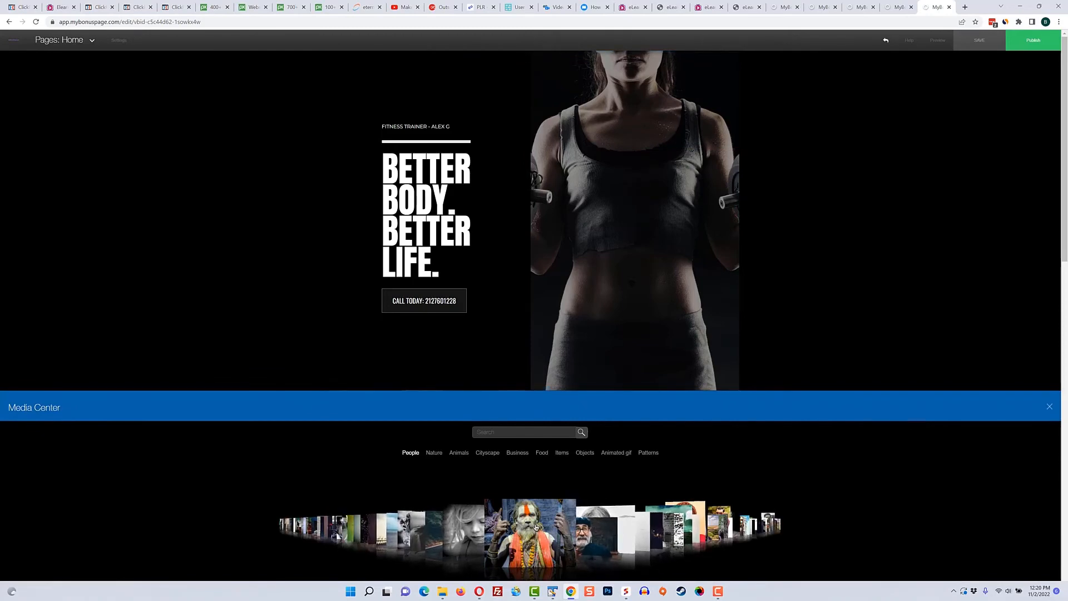
Browse the Cityscape, Business, Objects, Animated gif and Patterns images and place one on the trainer photo
left_click(488, 453)
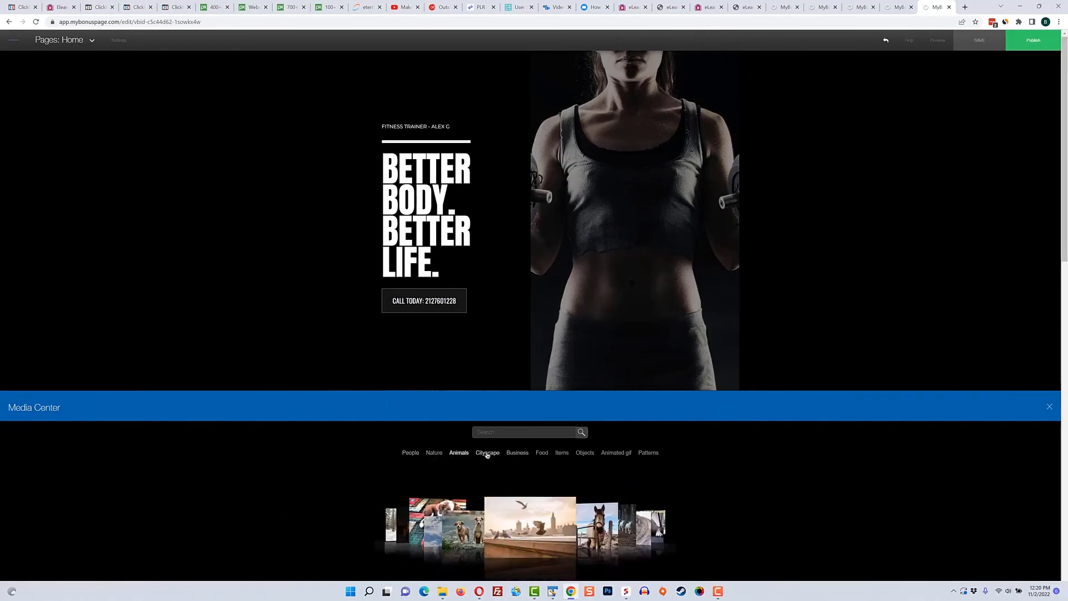
left_click(517, 454)
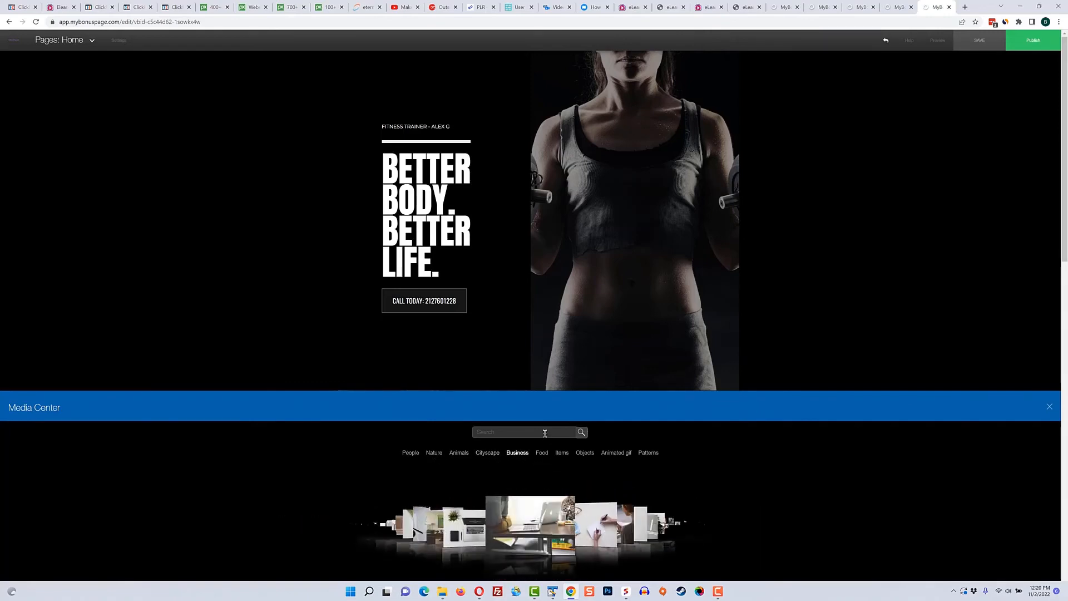
left_click(585, 452)
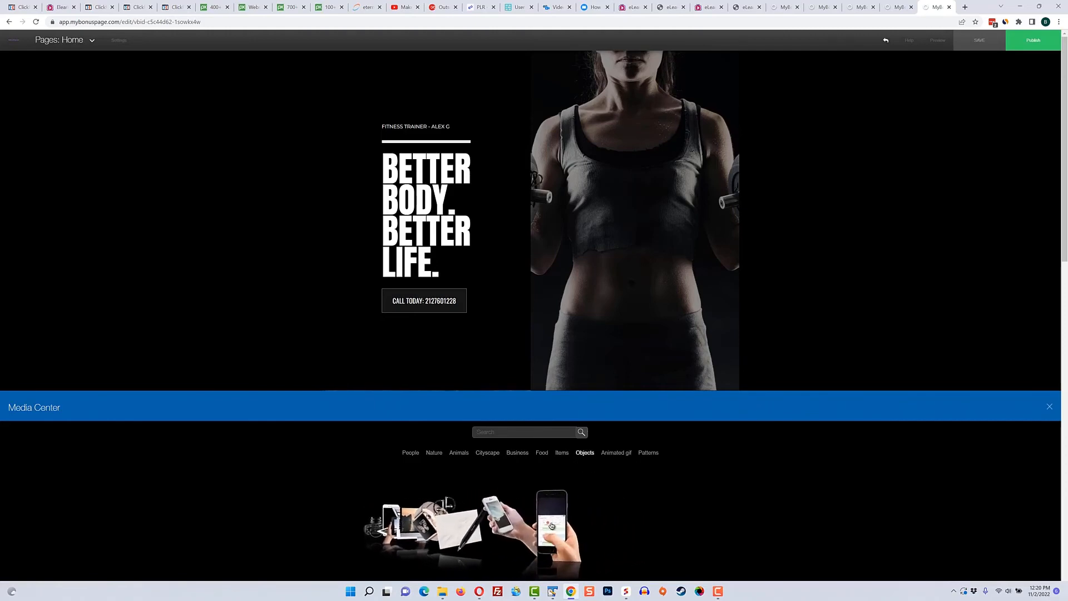
left_click(611, 455)
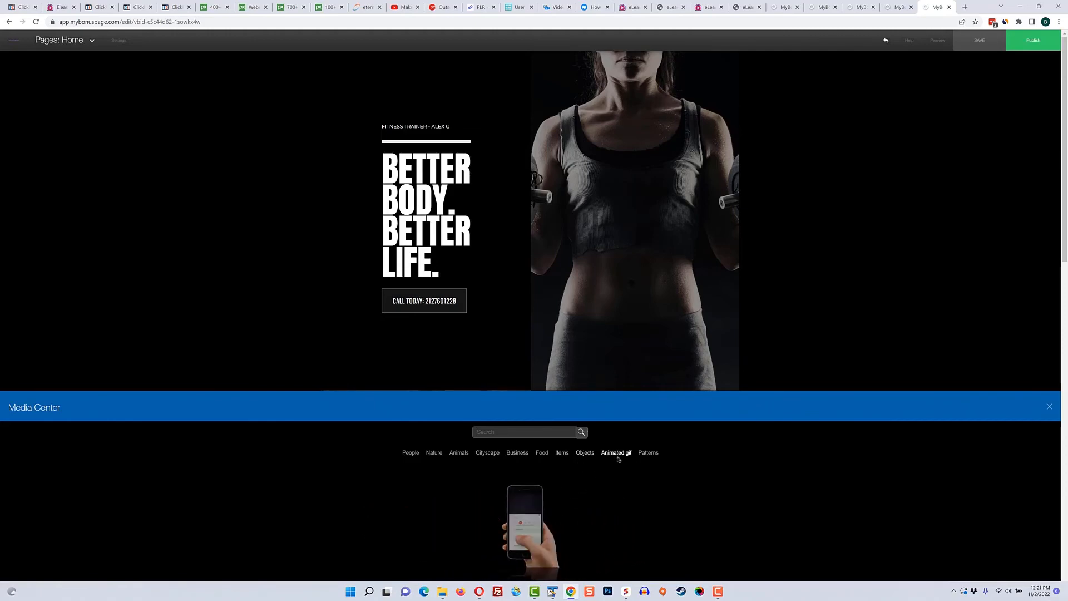
left_click(650, 453)
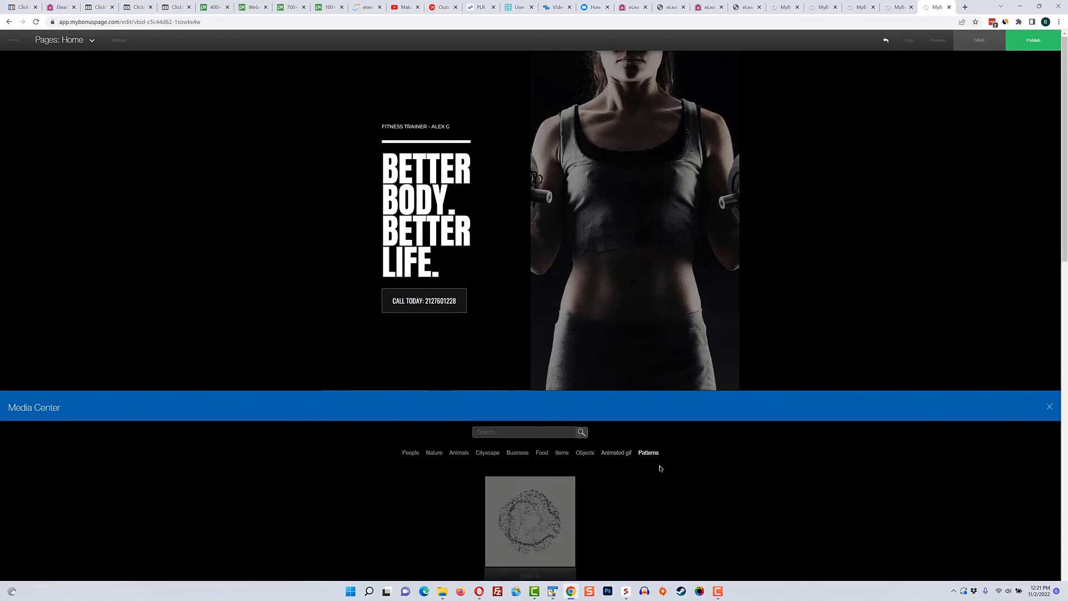
left_click_drag(534, 523, 619, 212)
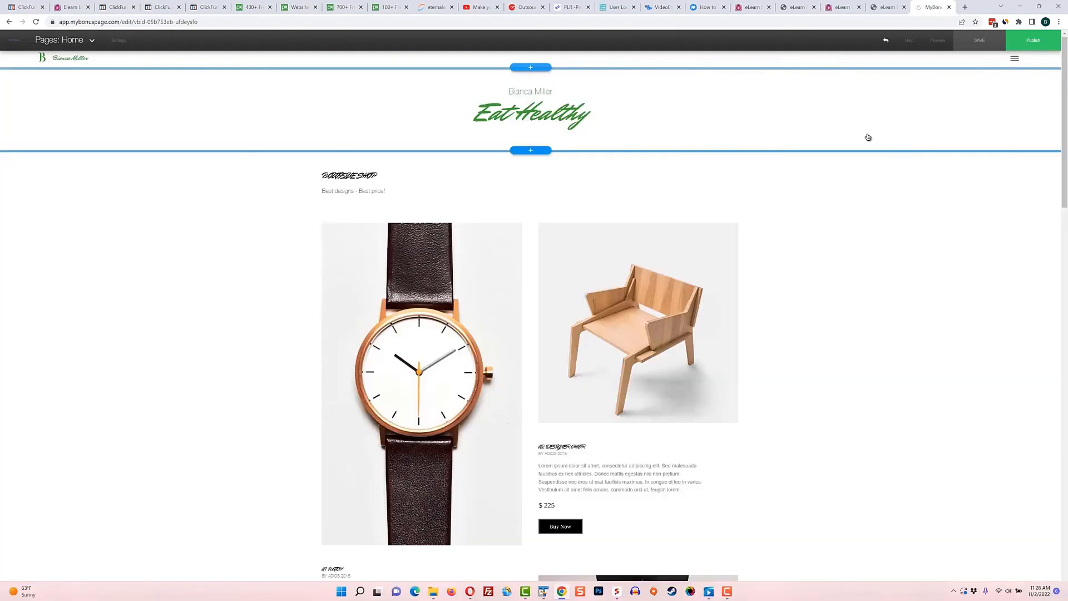
Open the choices for adding a new page to the "Eat Healthy" website
left_click(1027, 42)
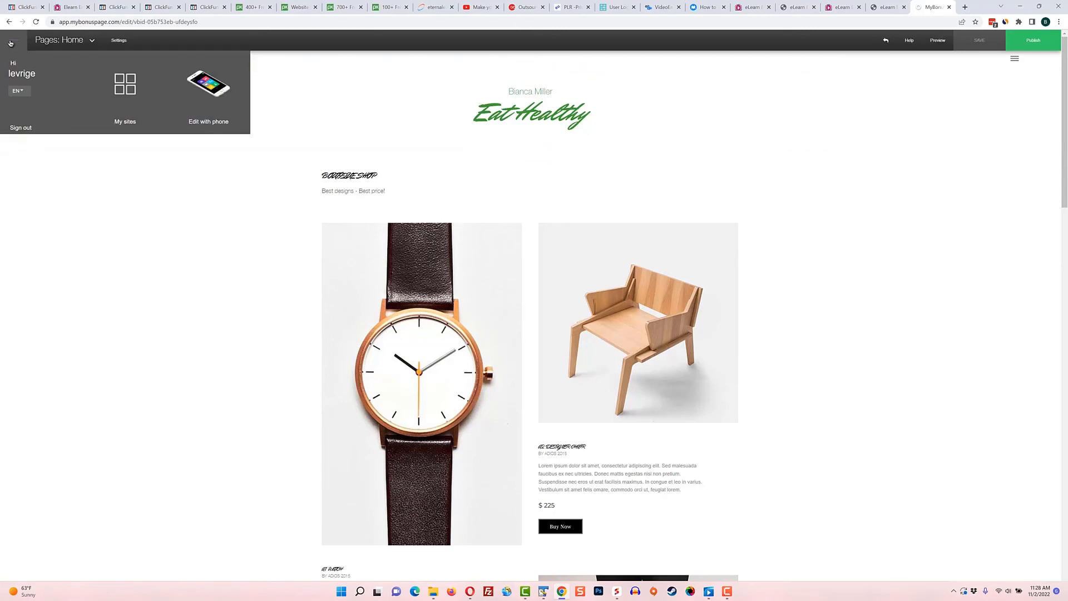
mouse_move(65, 41)
left_click(126, 89)
Preview the "Eat Healthy" page in Tablet view and review its Boutique Shop products
mouse_move(944, 40)
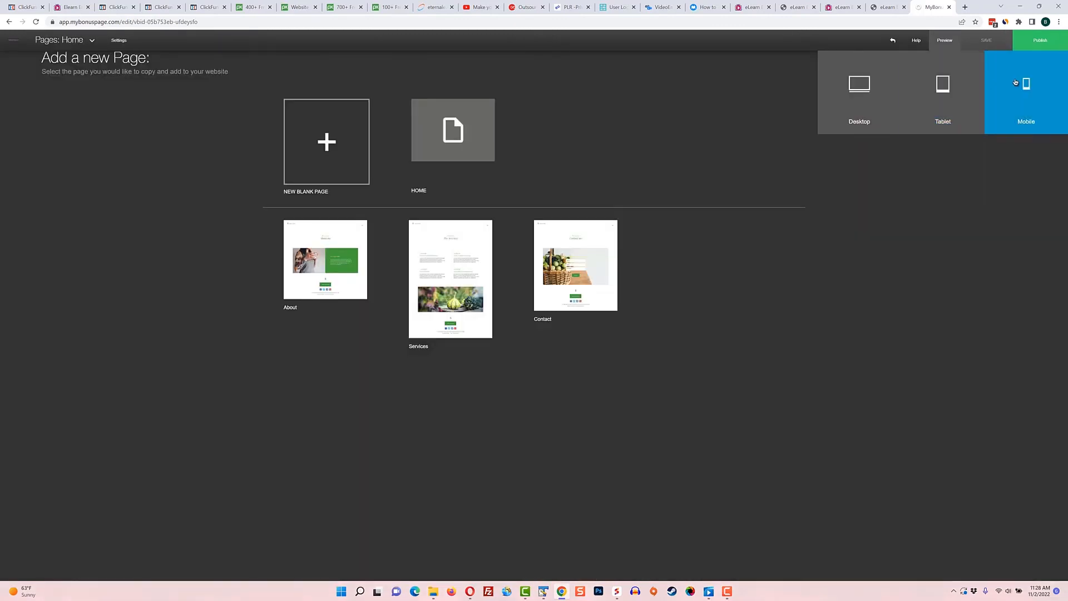
left_click(953, 92)
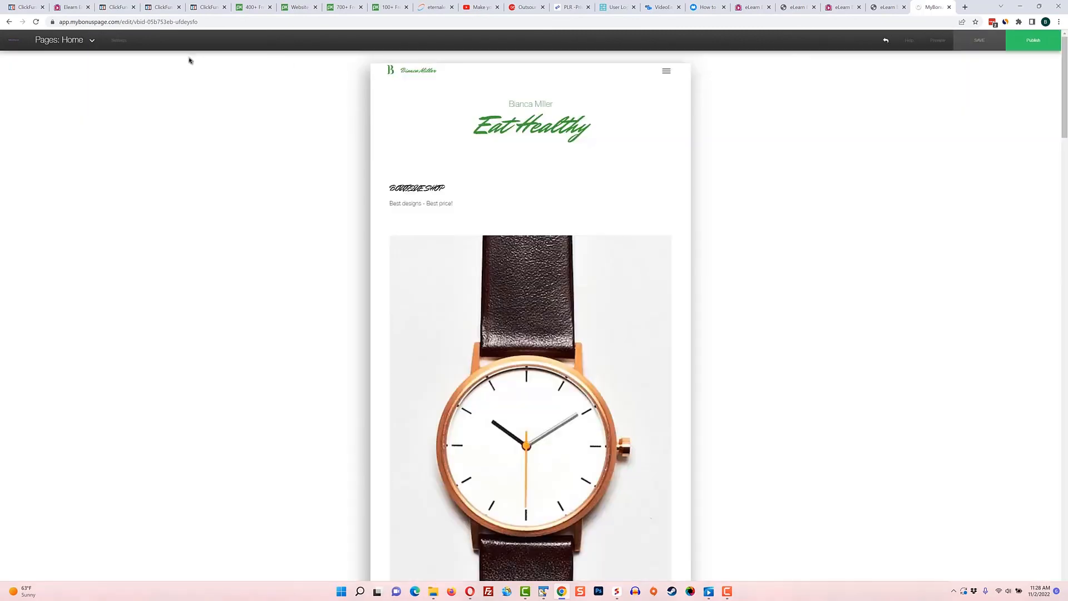
scroll(560, 298, "down", 20)
scroll(651, 217, "up", 15)
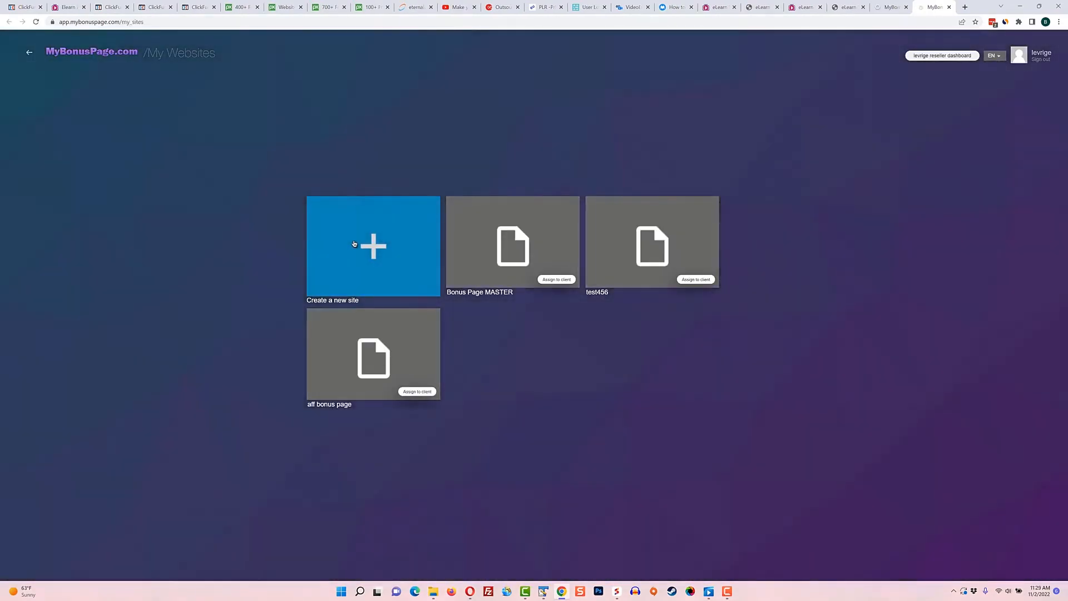
Open the website theme library and look through the templates in the Tech category
left_click(354, 243)
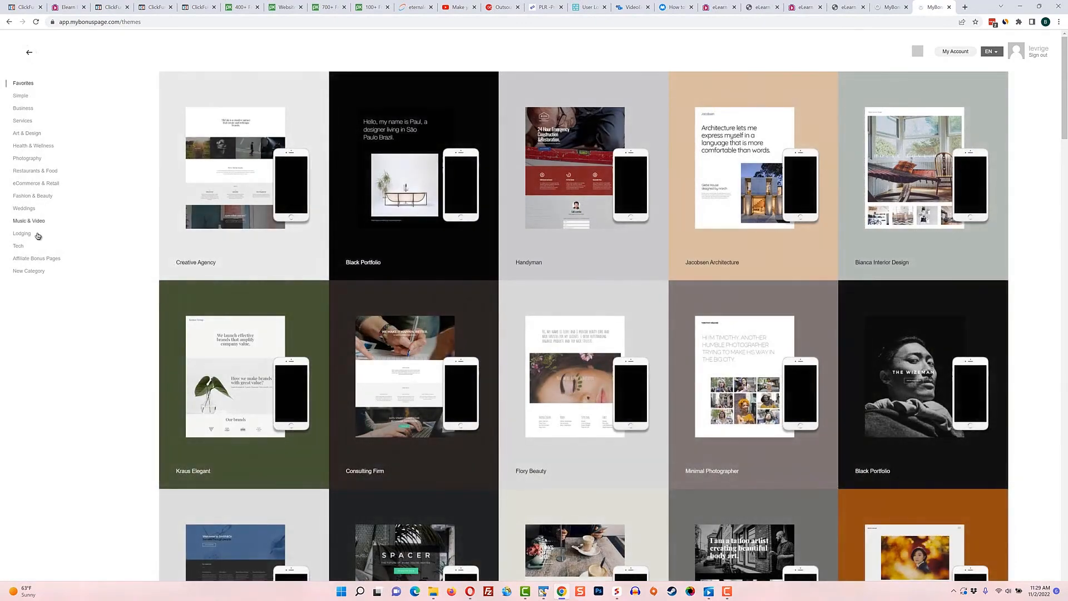
left_click(20, 246)
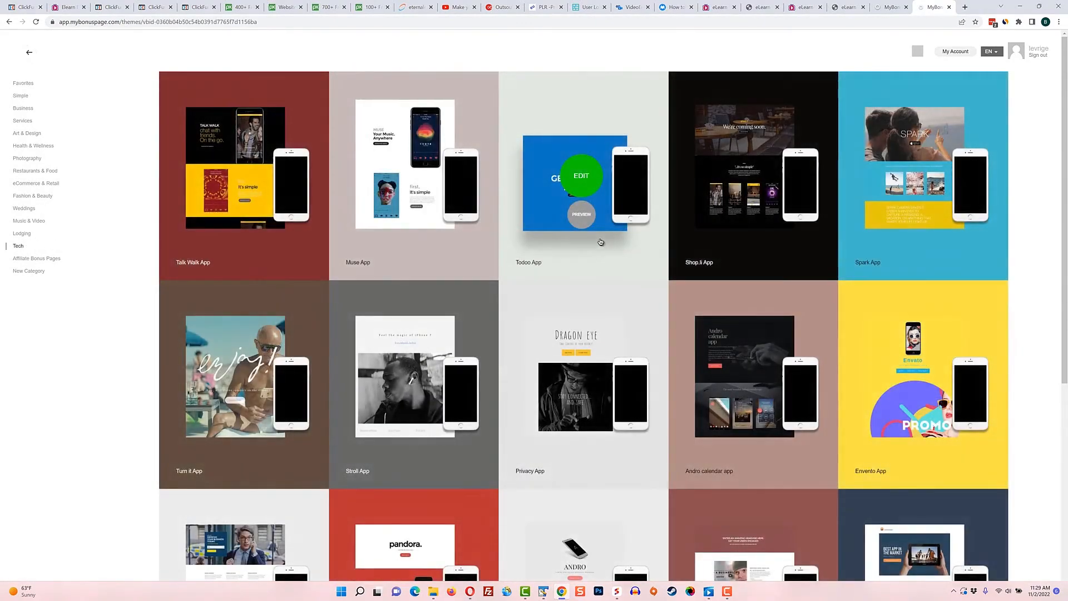
scroll(600, 242, "down", 6)
scroll(601, 241, "up", 6)
Preview the Rosie Wide and Bianca Spring templates from Fashion & Beauty and return to the template list
left_click(581, 215)
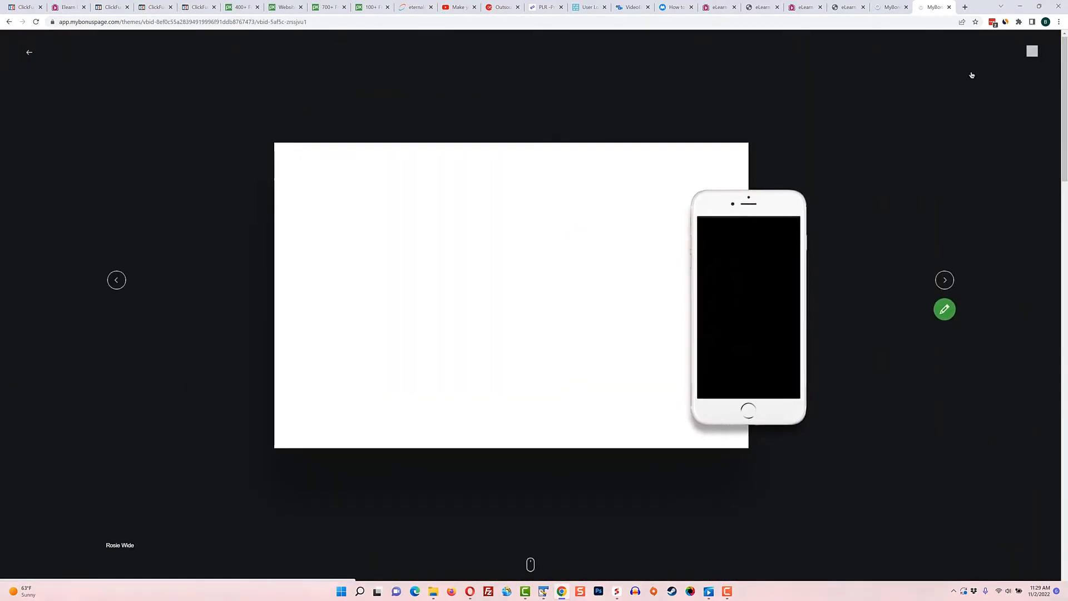
left_click(118, 280)
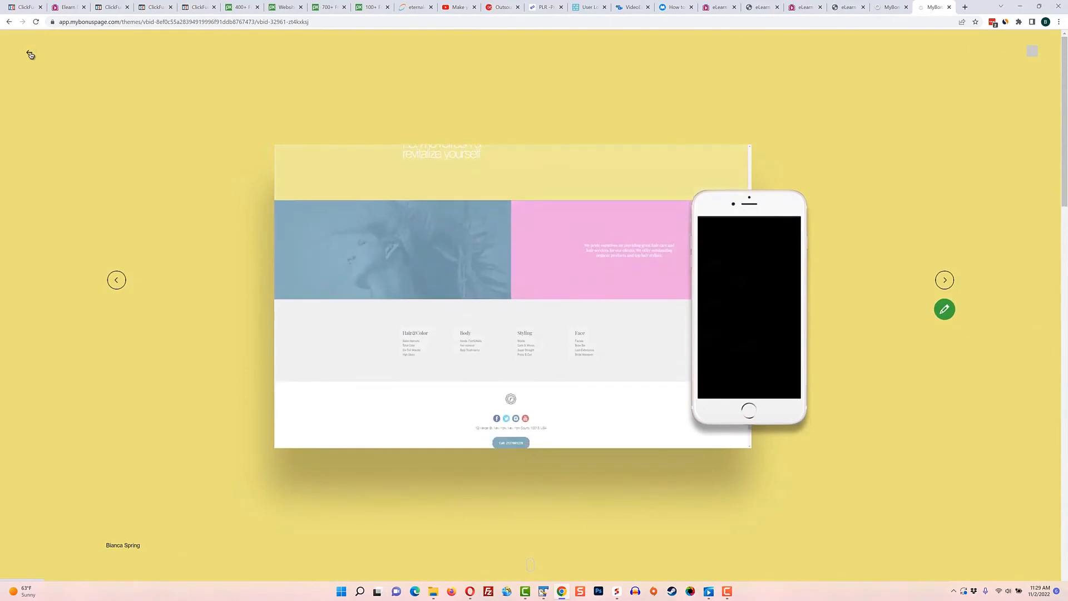
left_click(30, 53)
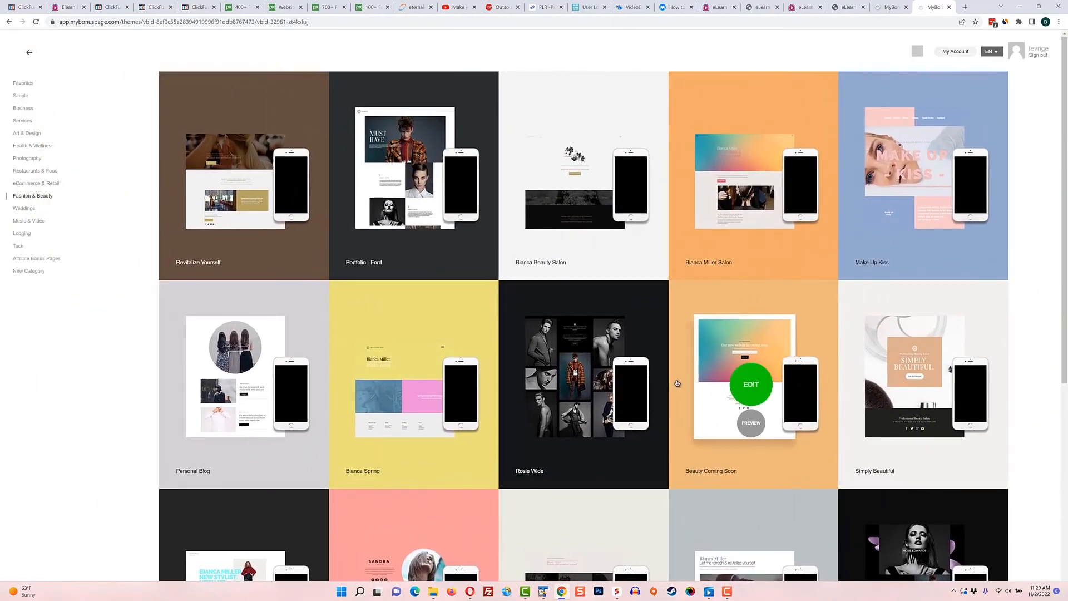